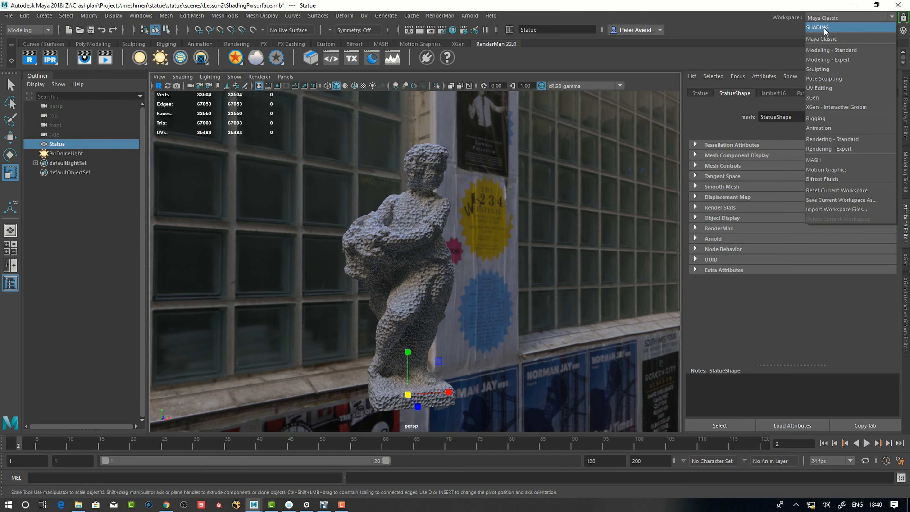
Switch the workspace to SHADING.
left_click(823, 29)
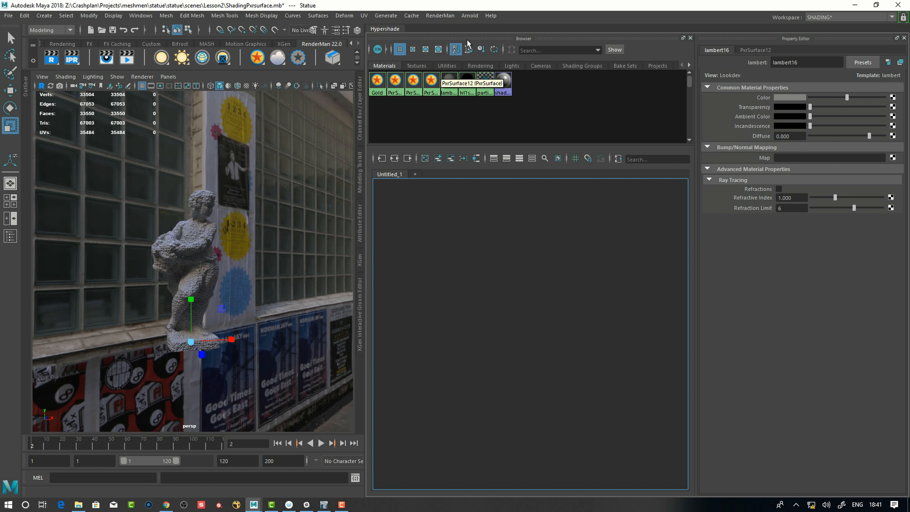
key("Tab")
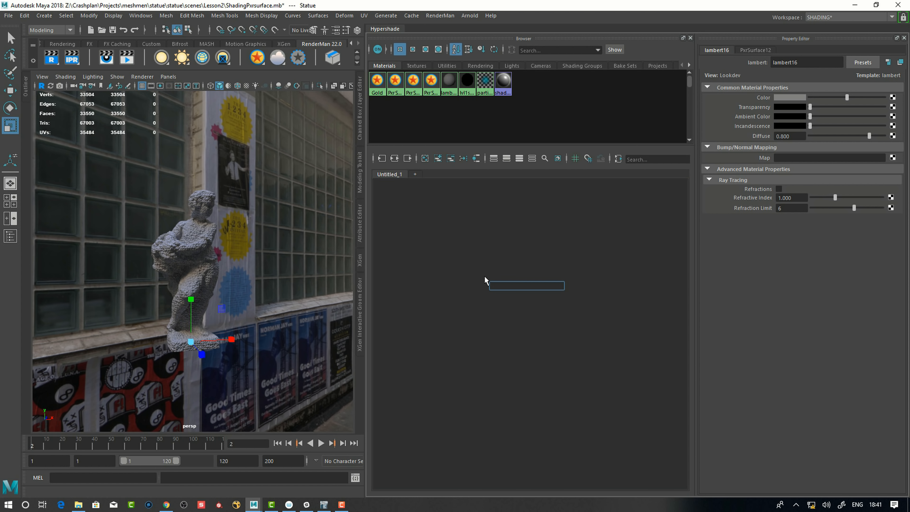
key("Escape")
Examine the RenderMan bxdf main and legacy shaders in the Create Node window, and close it.
right_click(521, 255)
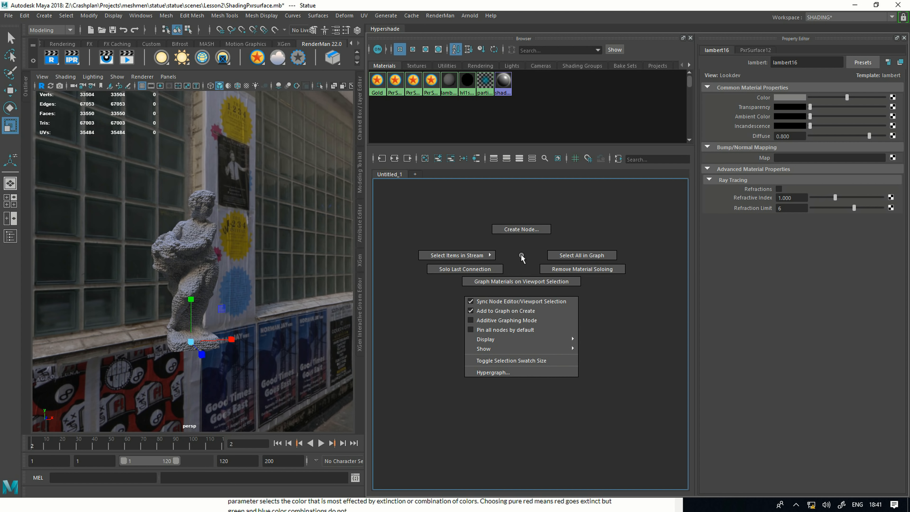
left_click(521, 229)
left_click_drag(471, 243, 538, 217)
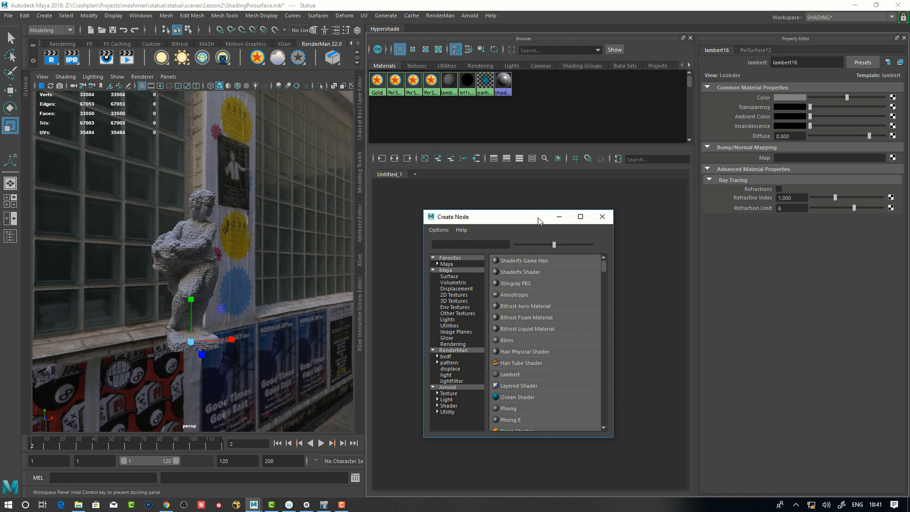
left_click_drag(538, 217, 536, 217)
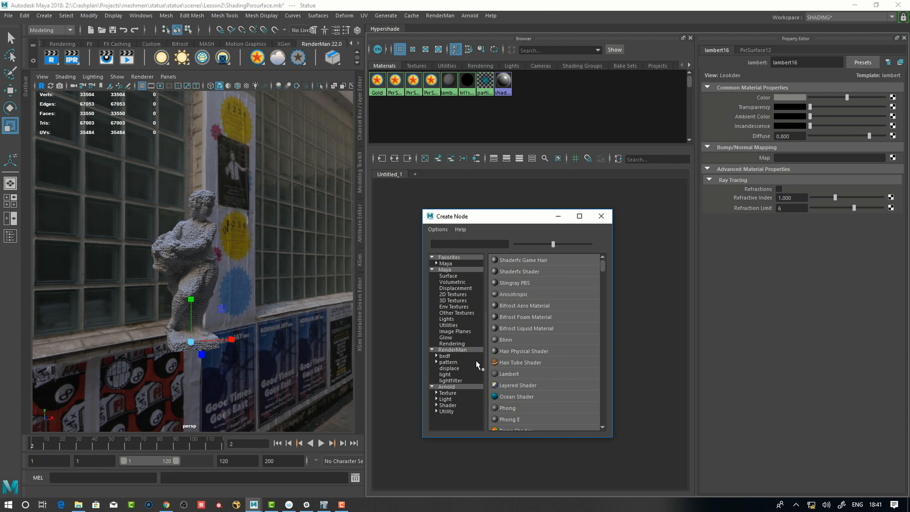
left_click(436, 356)
left_click(451, 362)
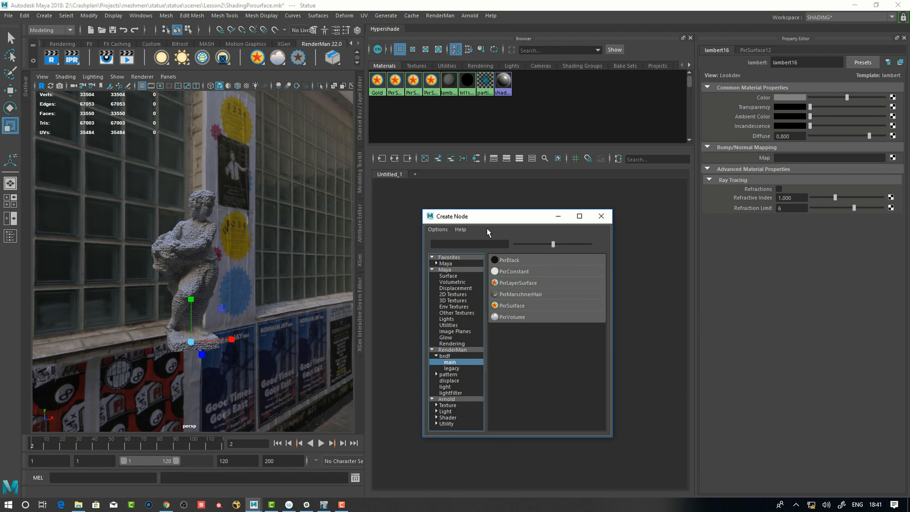
mouse_move(490, 218)
left_mouse_down()
mouse_move(386, 219)
mouse_move(478, 221)
left_mouse_up()
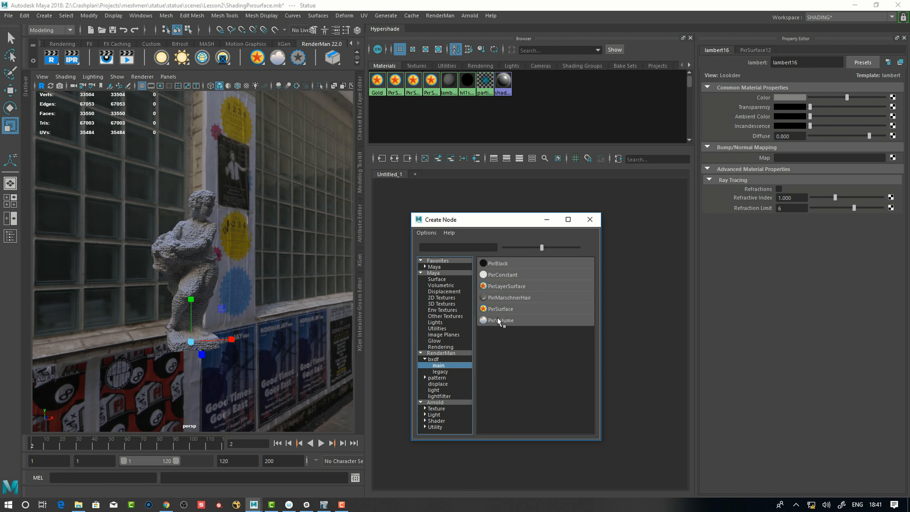
left_click_drag(519, 224, 510, 221)
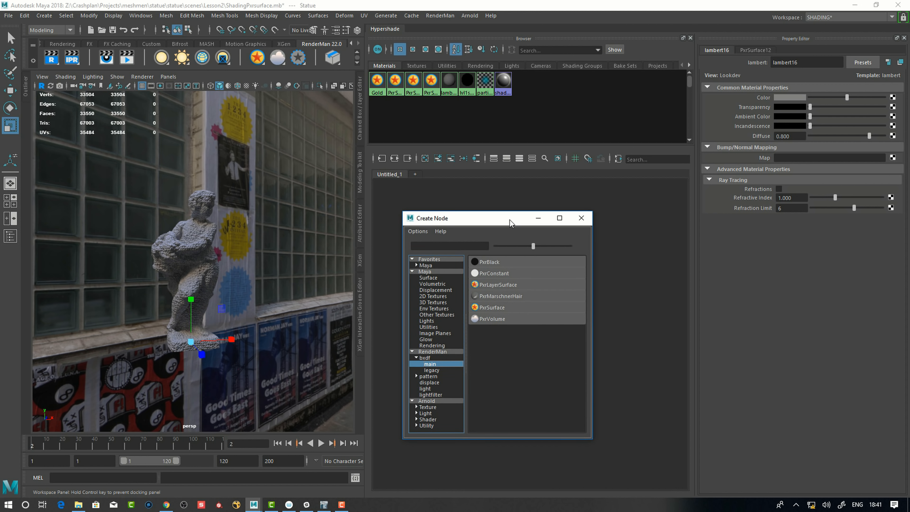
left_click(433, 370)
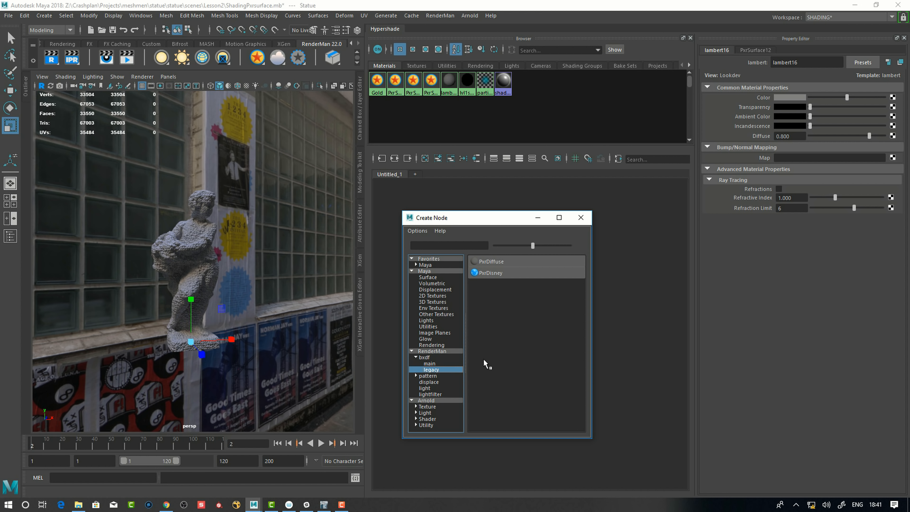
left_click(582, 220)
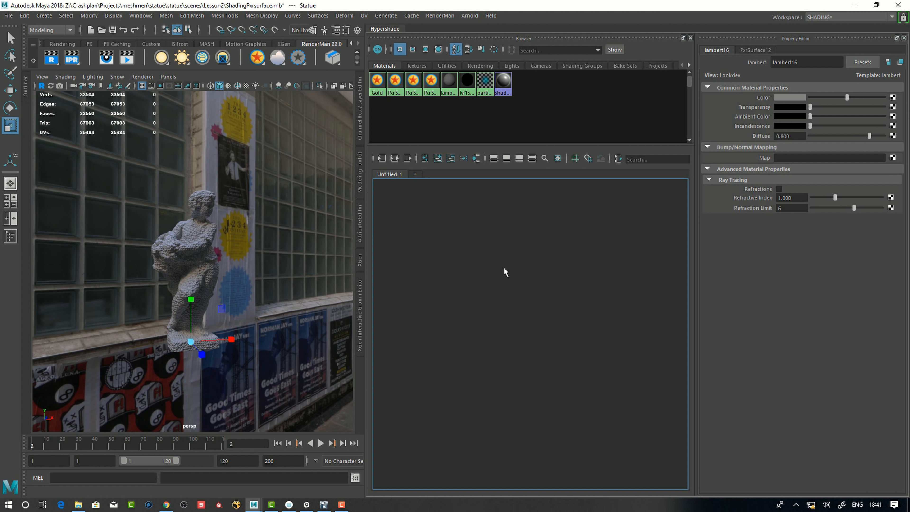
Create a PxrSurface material node in the empty Hypershade graph.
key("Tab")
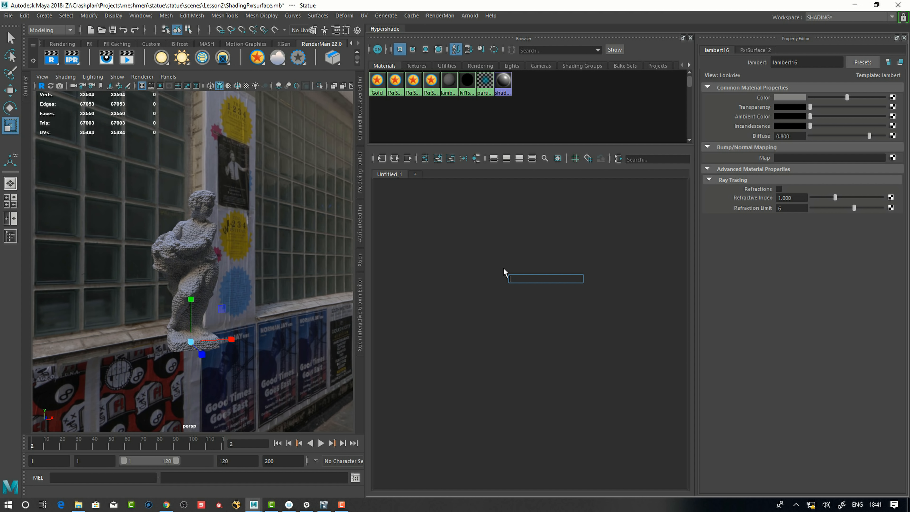
type("pxrs")
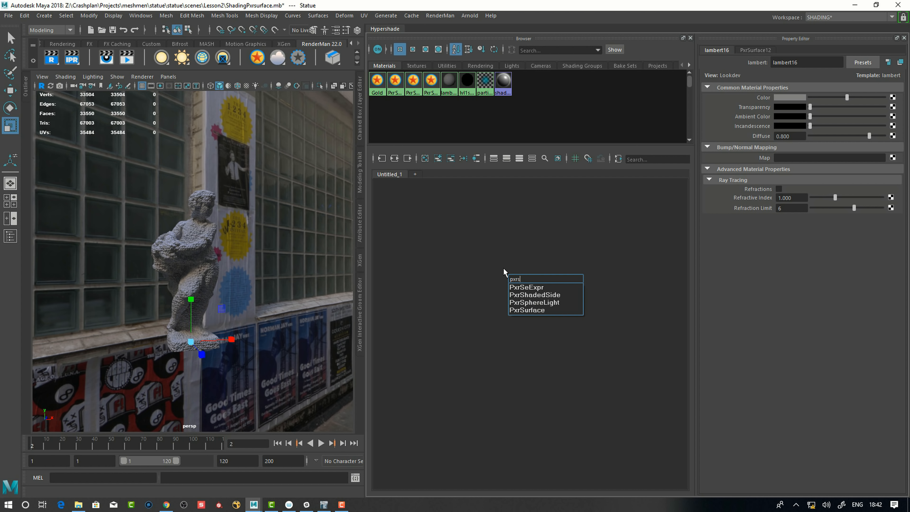
key("Down")
key("Down")
key("Down")
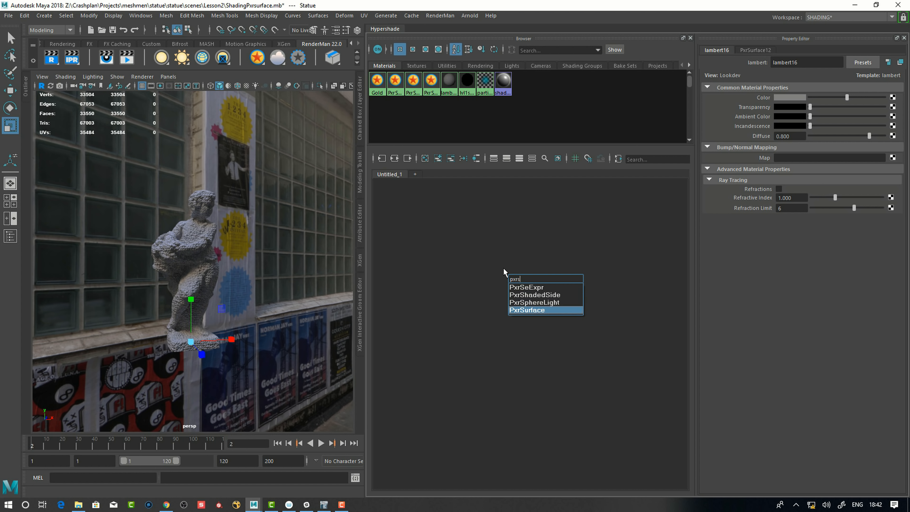
key("Return")
scroll(490, 292, "up", 8)
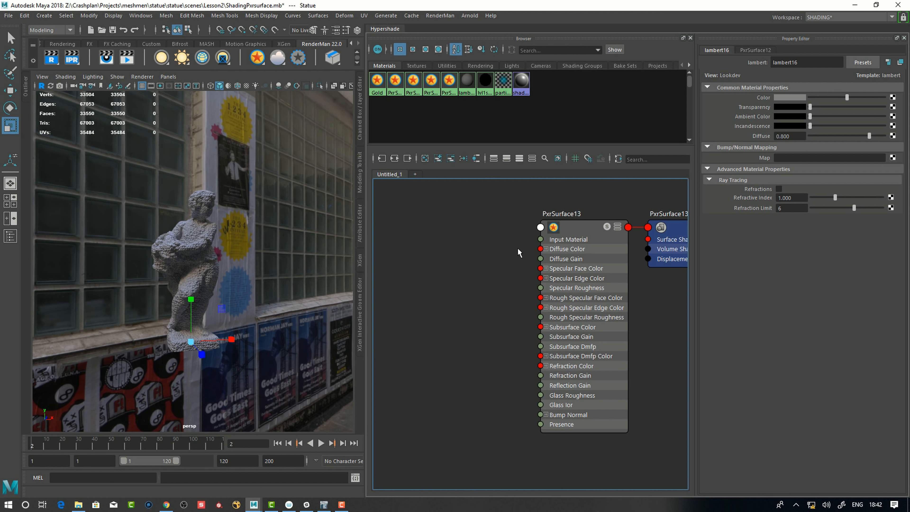
Select the statue in the viewport and assign the new PxrSurface material to it.
left_click(533, 267)
left_click_drag(252, 223, 138, 333)
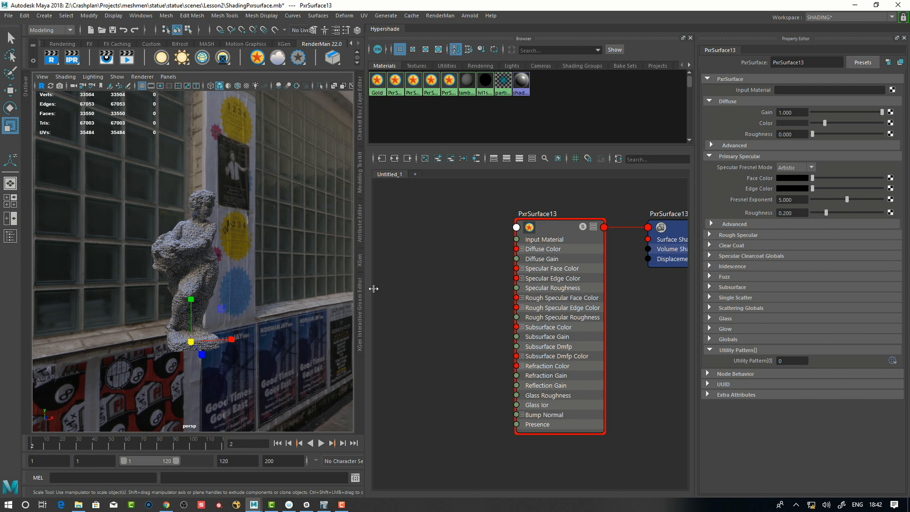
right_click(556, 227)
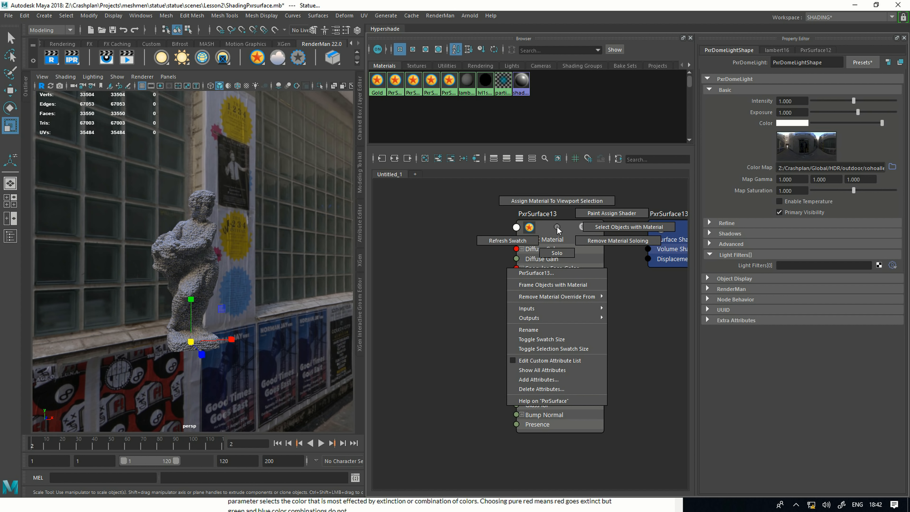
left_click(555, 212)
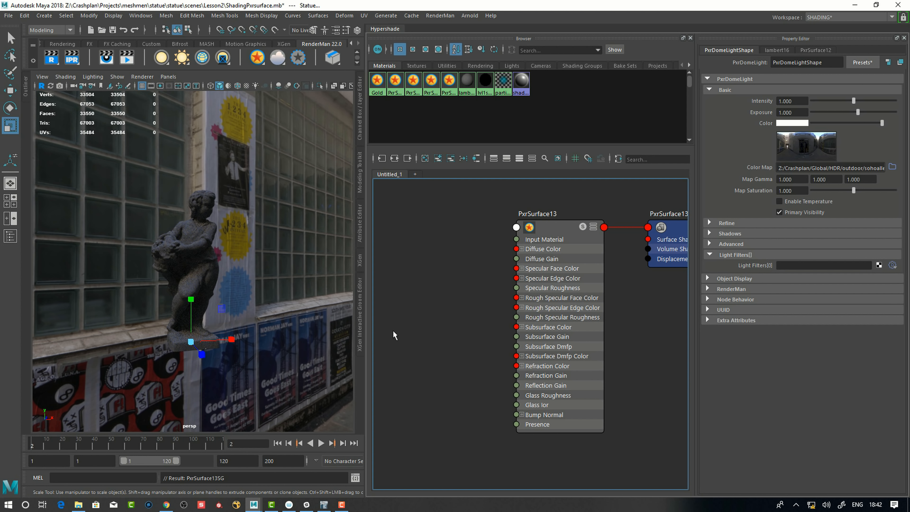
Space the PxrSurface node farther from its shading group node in the graph.
left_click_drag(559, 233, 546, 233)
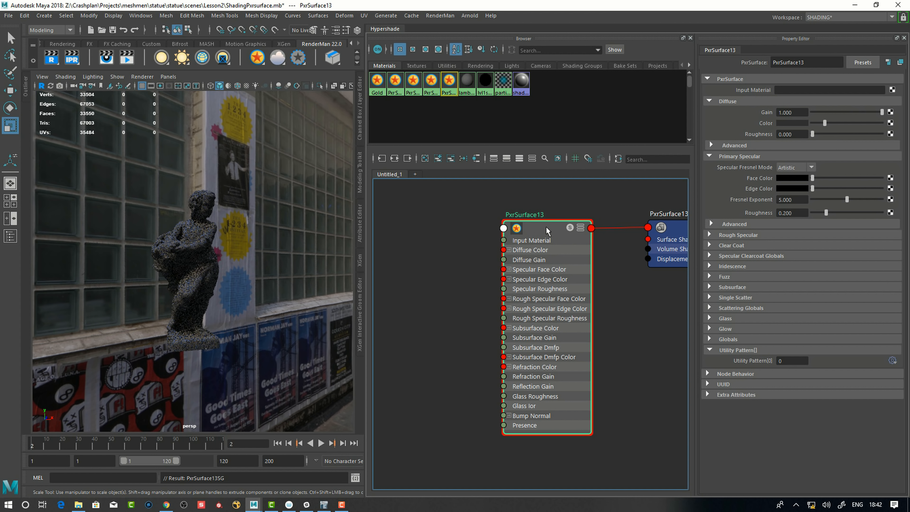
middle_click_drag(589, 208, 543, 218, "alt")
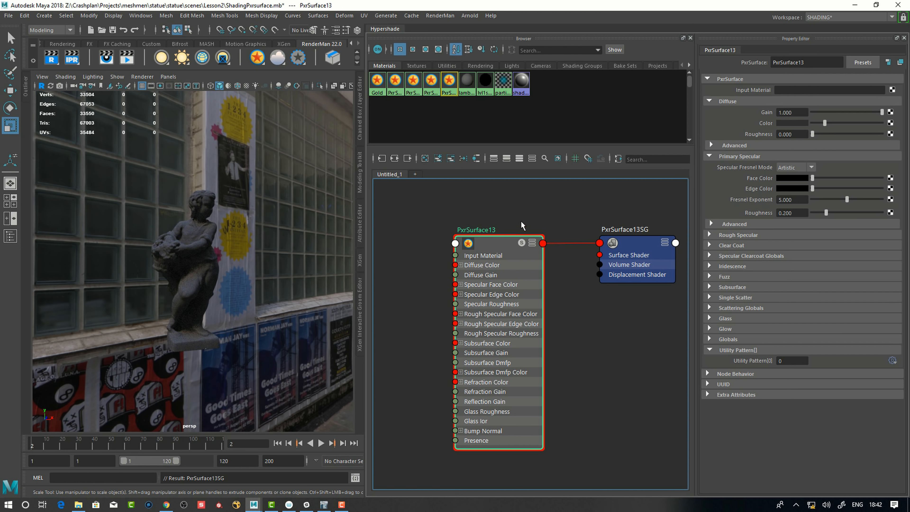
left_click_drag(498, 244, 492, 252)
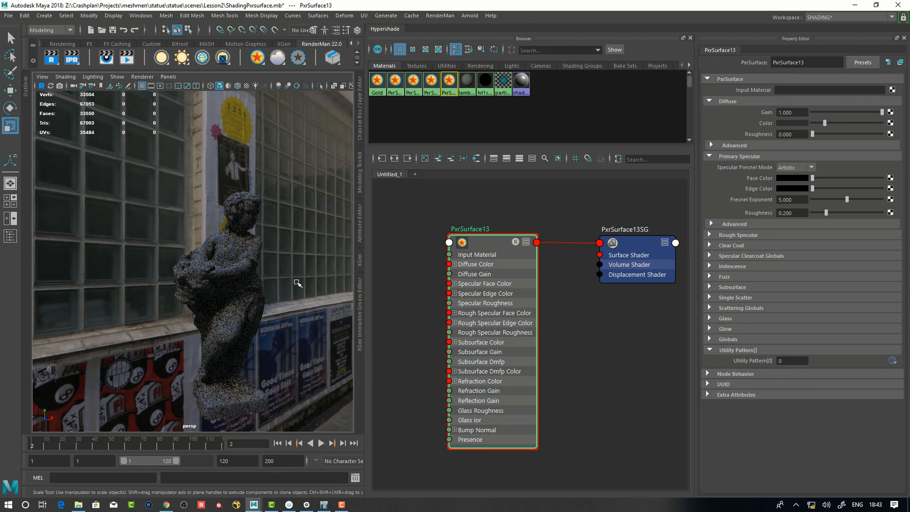
left_click_drag(250, 259, 267, 272, "alt")
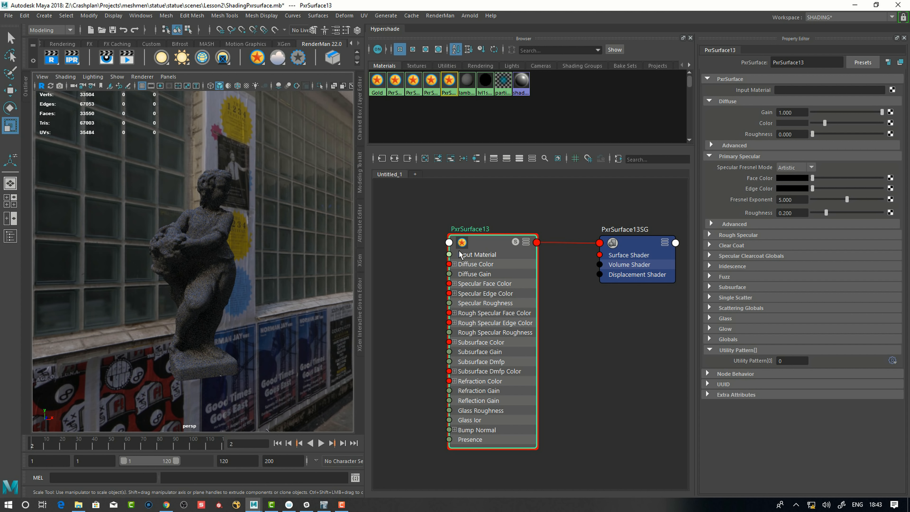
left_click_drag(487, 239, 488, 236)
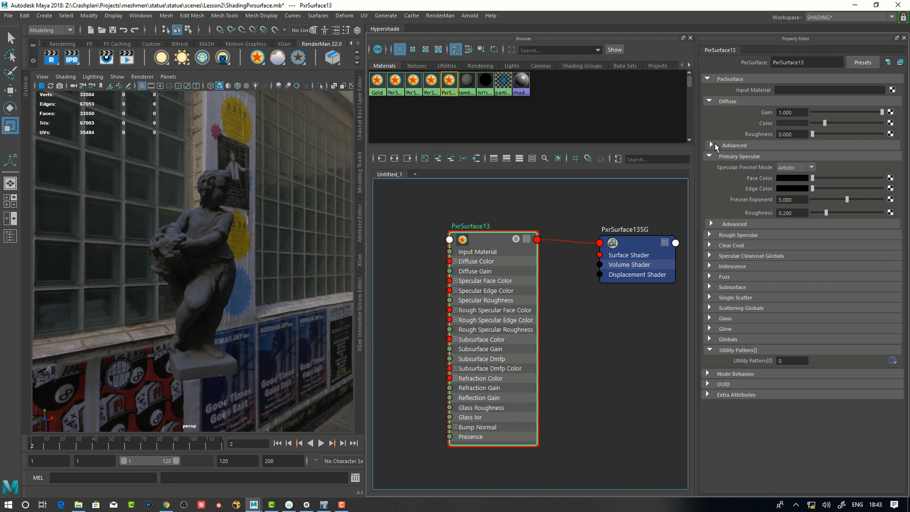
Examine the material's Diffuse and Primary Specular attributes with their Advanced settings, and collapse both sections.
left_click(709, 156)
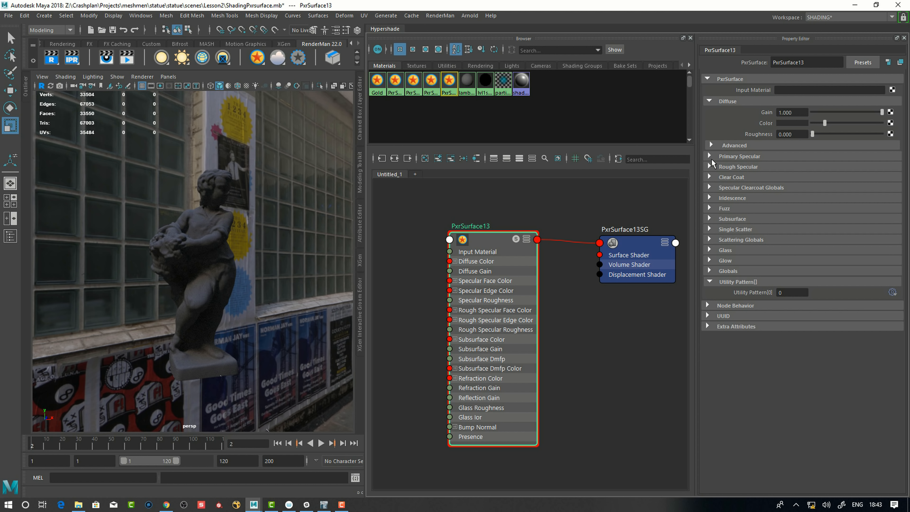
left_click(710, 144)
left_click(709, 98)
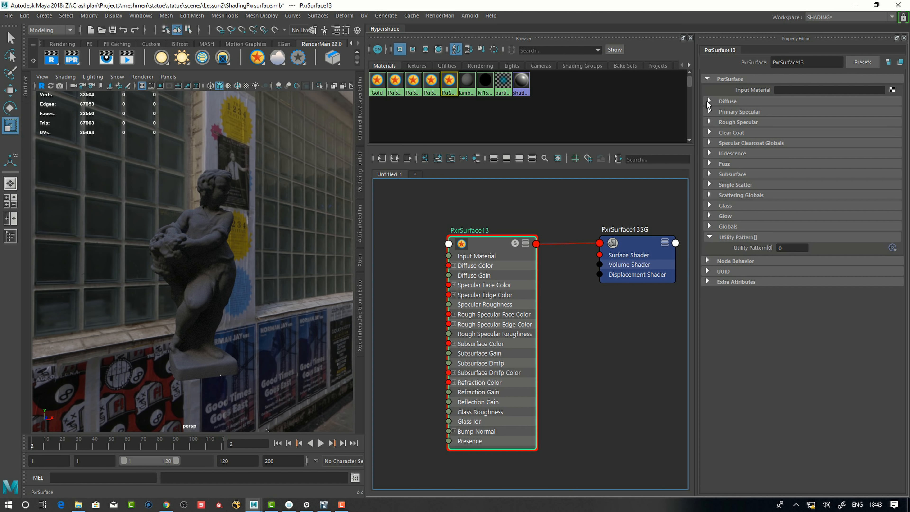
left_click(709, 101)
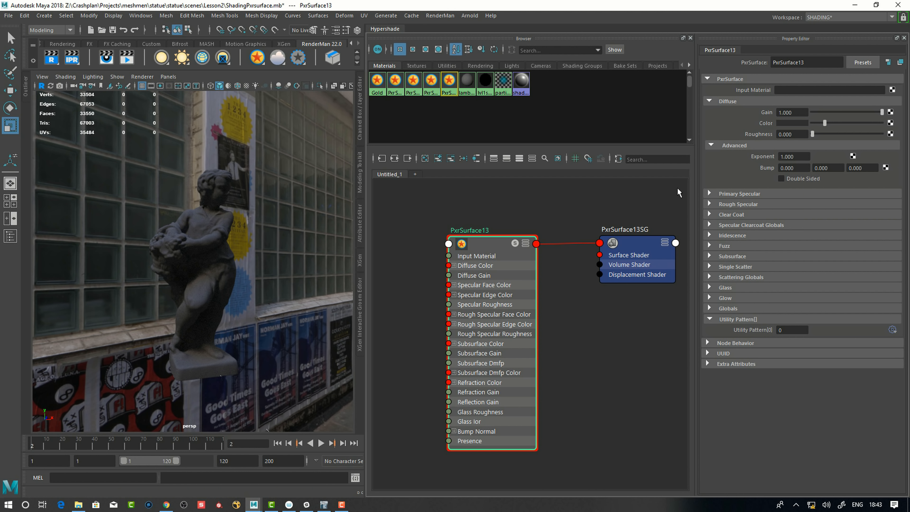
left_click(708, 193)
left_click(713, 261)
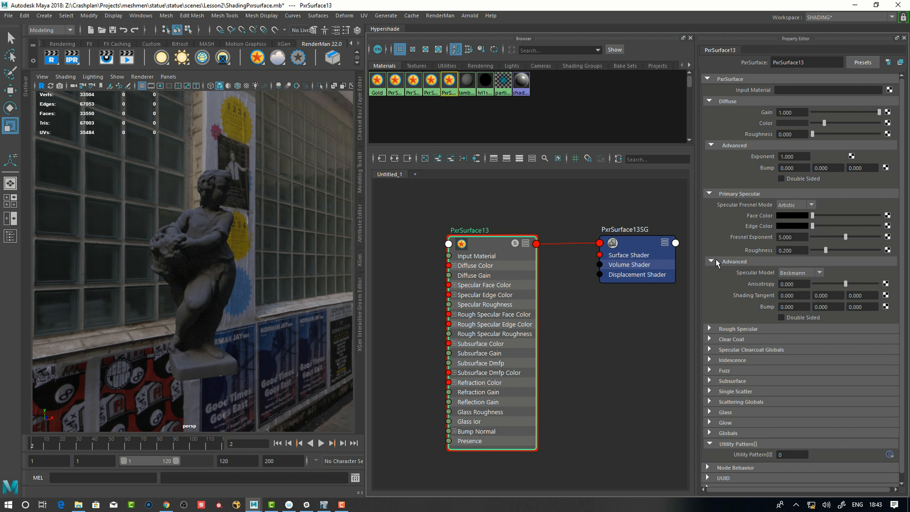
left_click(713, 261)
left_click(709, 194)
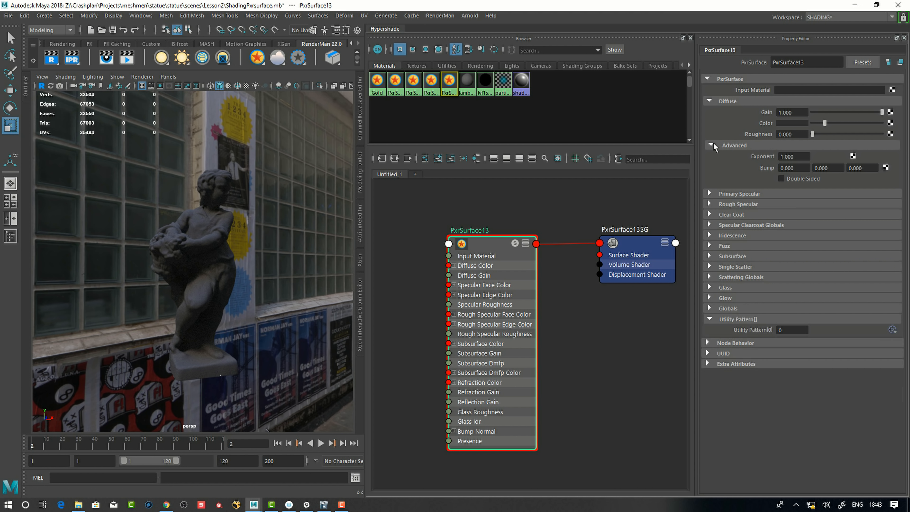
left_click(705, 102)
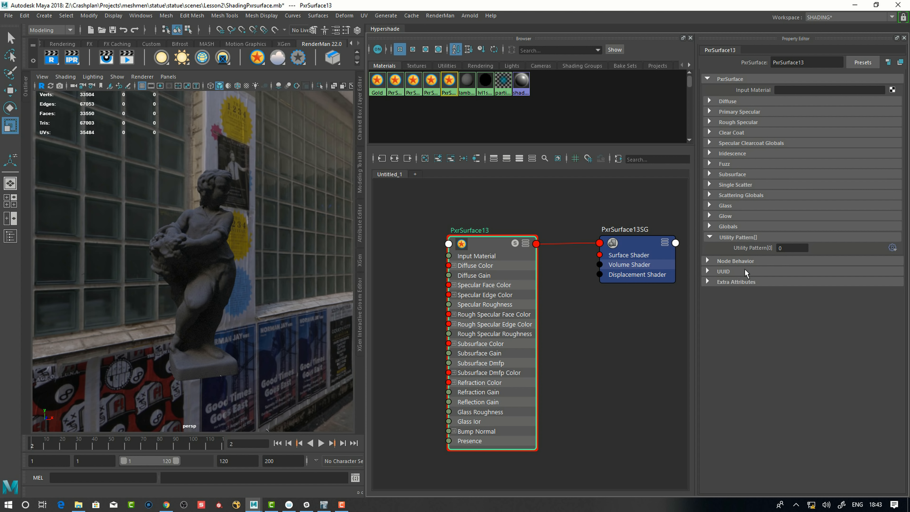
Expand the material's Globals attributes to view the Bump setting, and shift the PxrSurface node slightly in the graph.
left_click(709, 227)
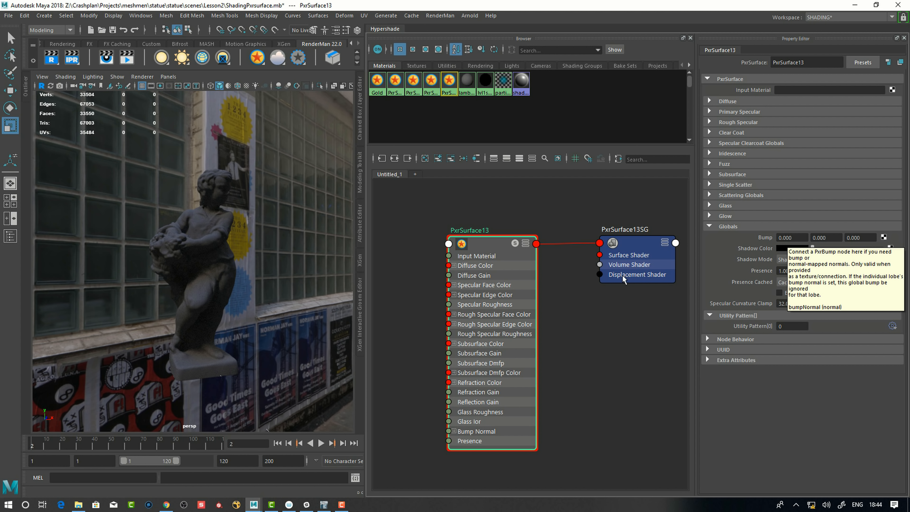
left_click_drag(481, 248, 463, 238)
left_click(625, 243)
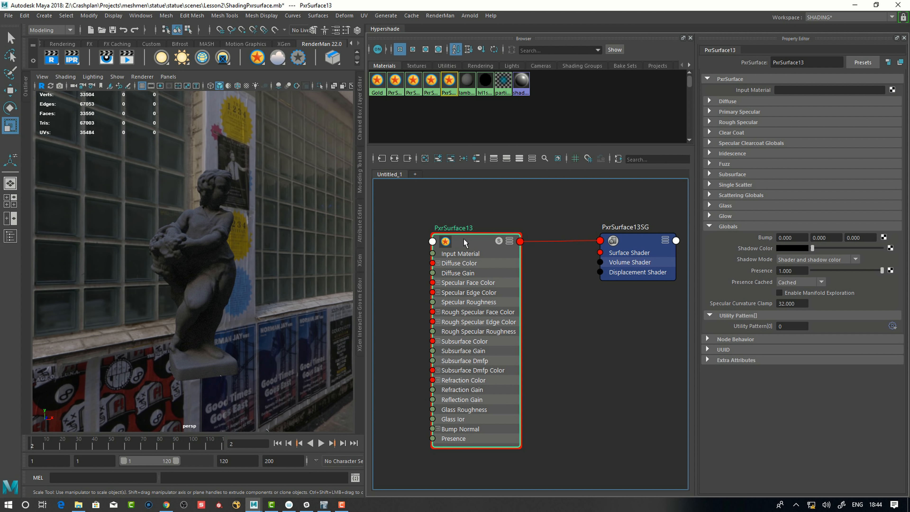
Examine the Primary Specular advanced options, including the Specular Model choices, and the Rough Specular attributes, and collapse these sections.
left_click(709, 101)
left_click(708, 101)
left_click(709, 112)
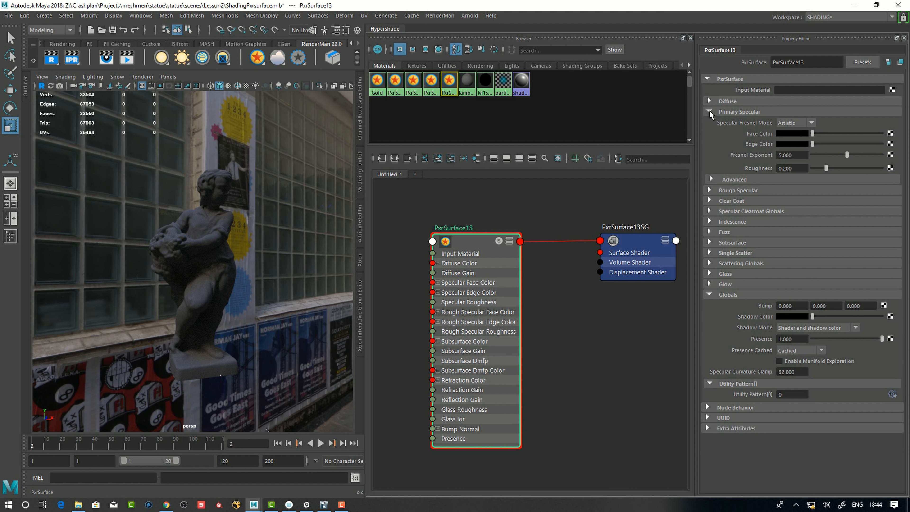
left_click(709, 179)
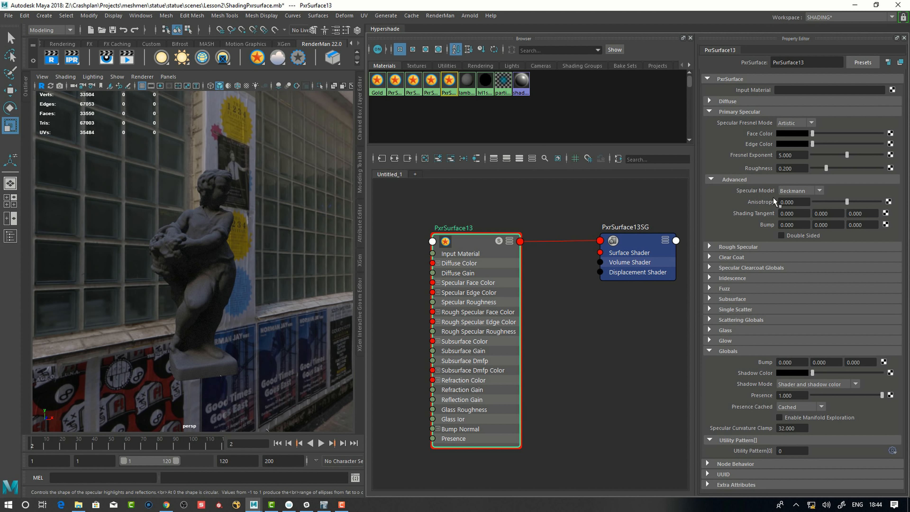
left_click(799, 191)
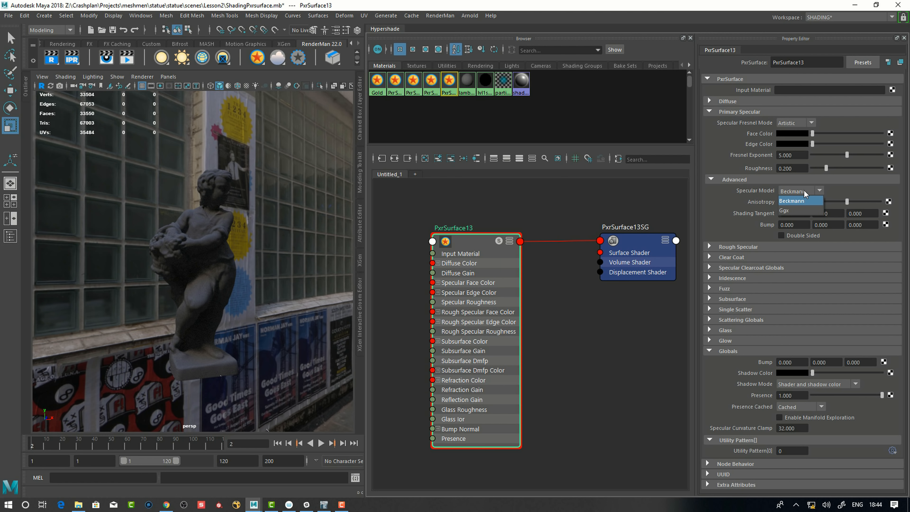
left_click(802, 191)
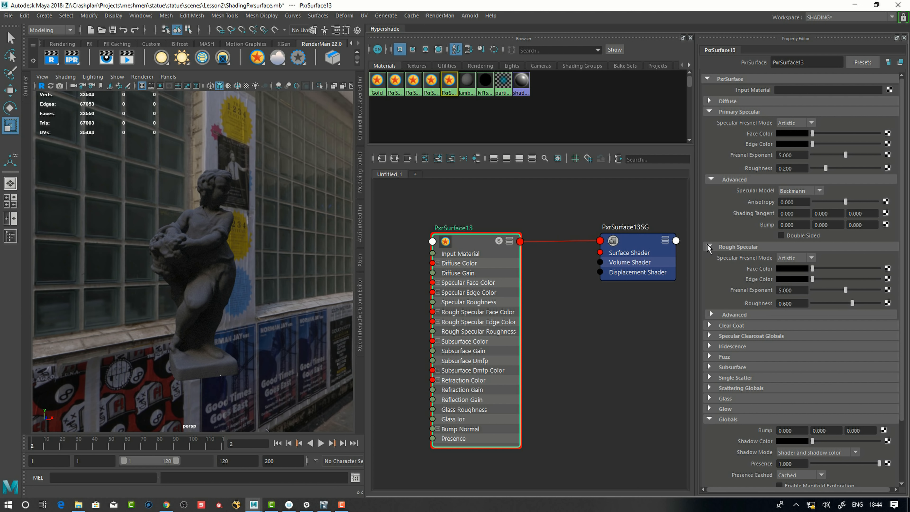
left_click(710, 179)
left_click(706, 112)
left_click_drag(466, 245, 456, 233)
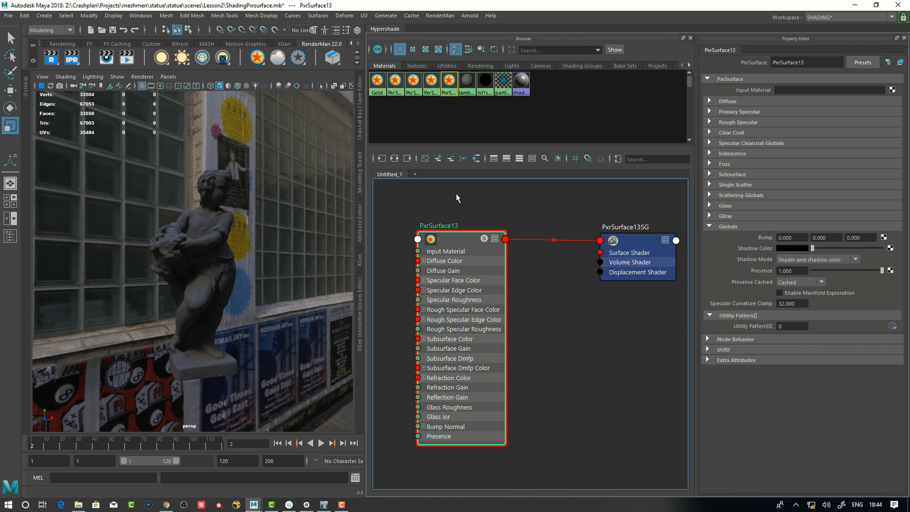
middle_click_drag(455, 193, 452, 201)
left_click_drag(451, 247, 460, 246)
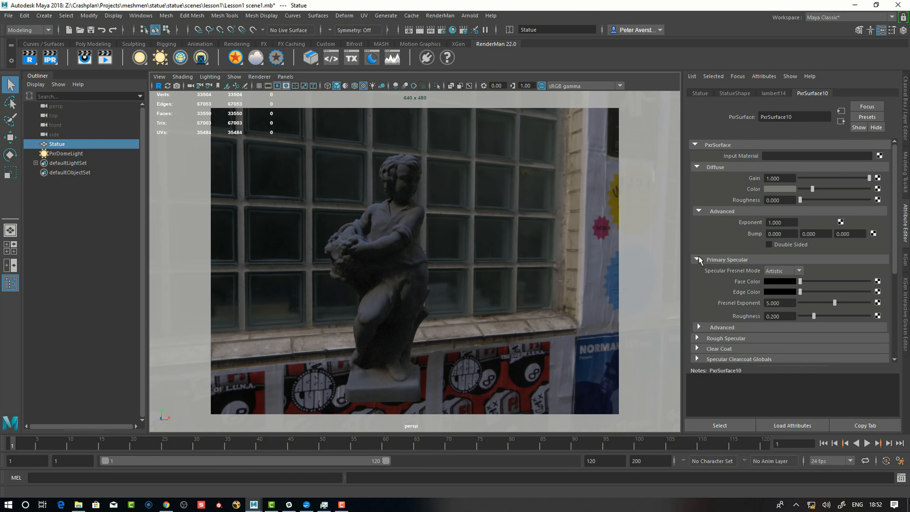
Collapse the Primary Specular attributes, try lower Diffuse Gain values such as 0.771 on the statue's material, and return the gain to 1.000.
left_click(697, 268)
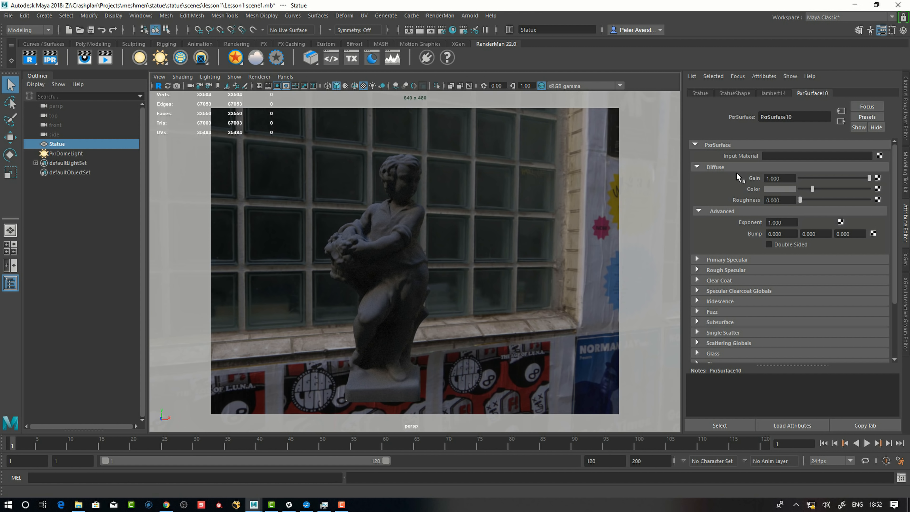
mouse_move(868, 178)
left_mouse_down()
mouse_move(782, 184)
mouse_move(871, 178)
left_mouse_up()
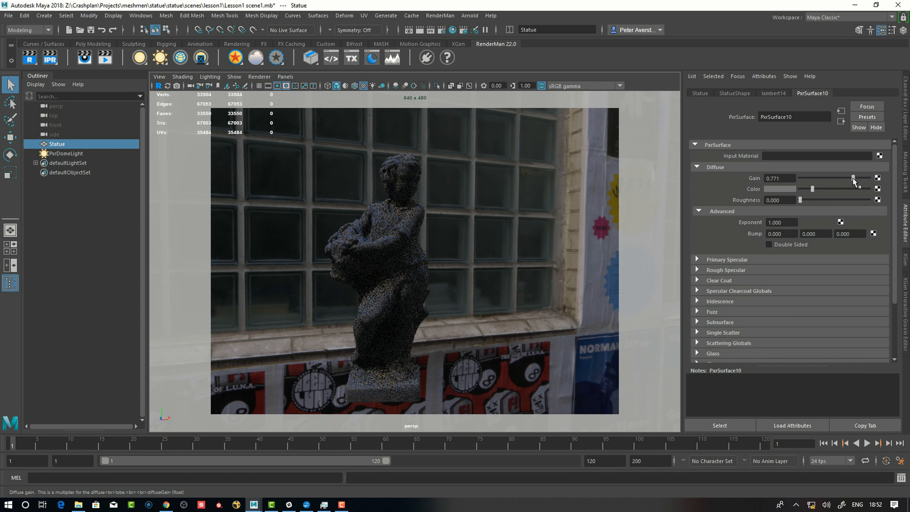
left_click_drag(852, 178, 868, 177)
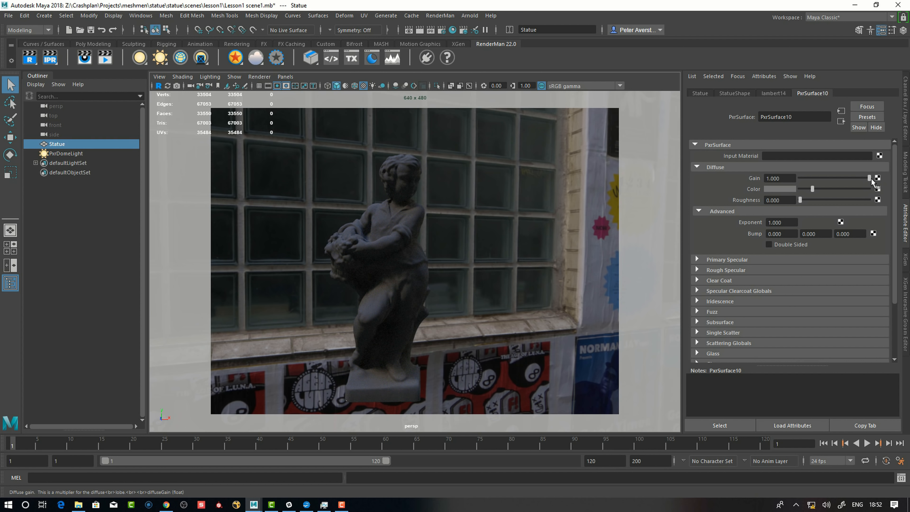
mouse_move(858, 179)
left_mouse_down()
mouse_move(803, 178)
mouse_move(871, 179)
left_mouse_up()
Try a red Diffuse Color on the statue's material, and set the color to white.
left_click(784, 189)
left_click_drag(784, 229, 808, 228)
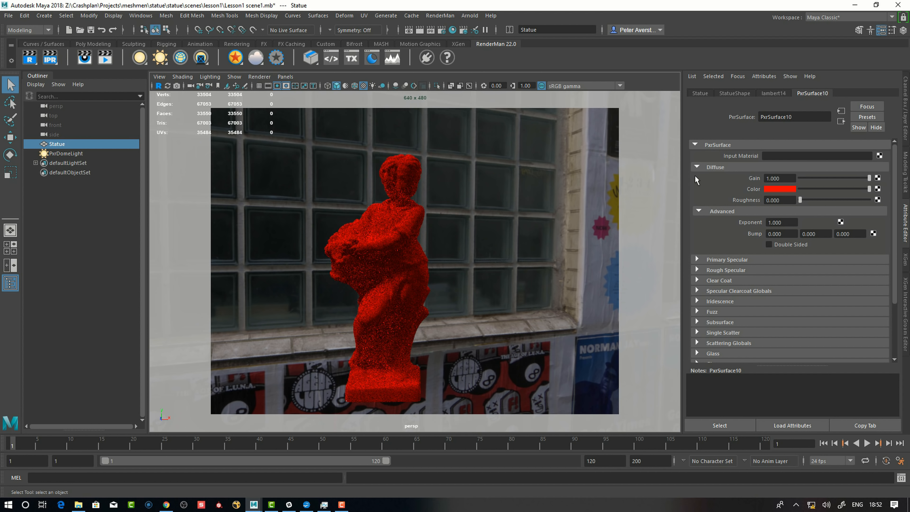
left_click(783, 184)
left_click_drag(769, 229, 730, 229)
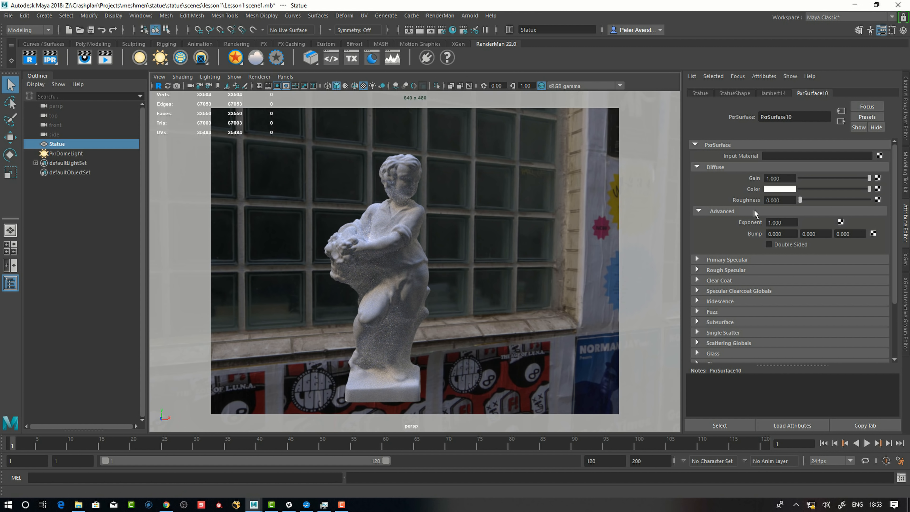
Compare Diffuse Roughness values of 1.000, 0.160 and 0.069 on the statue, and return the roughness to 0.000.
left_click_drag(799, 200, 877, 214)
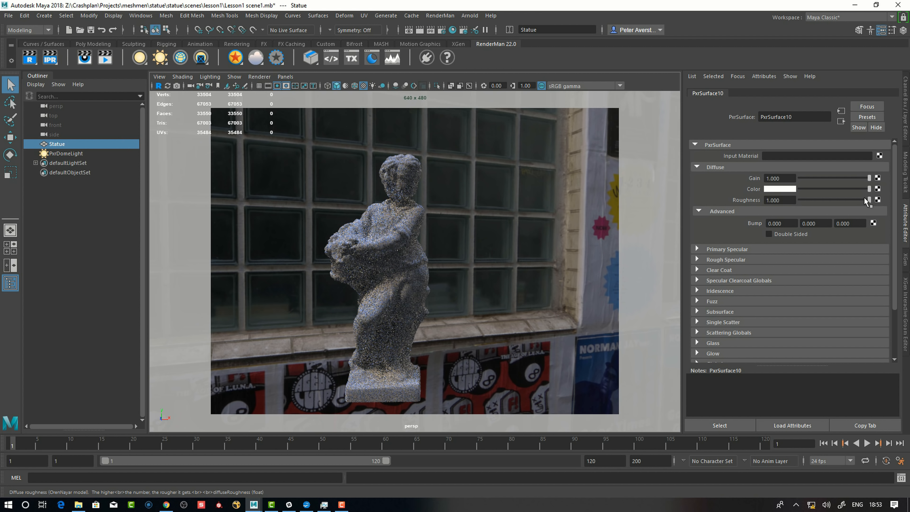
left_click_drag(867, 197, 755, 217)
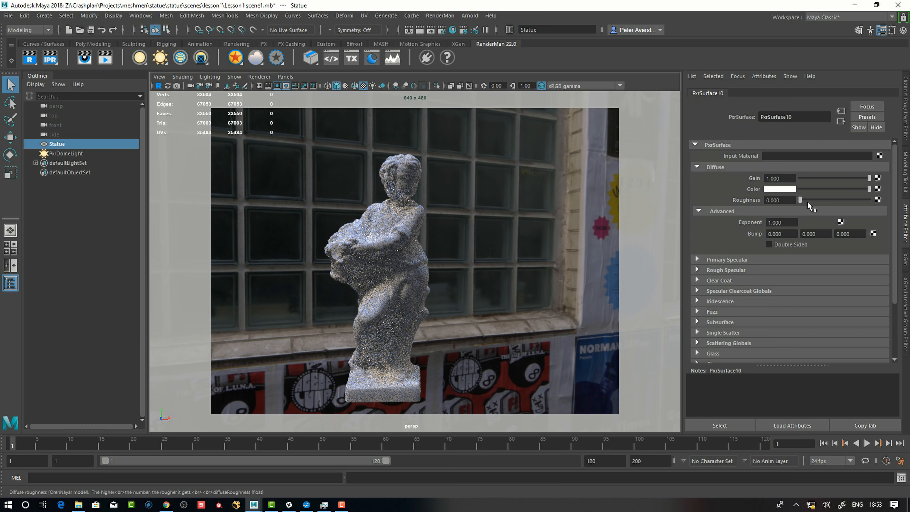
left_click_drag(800, 200, 807, 208)
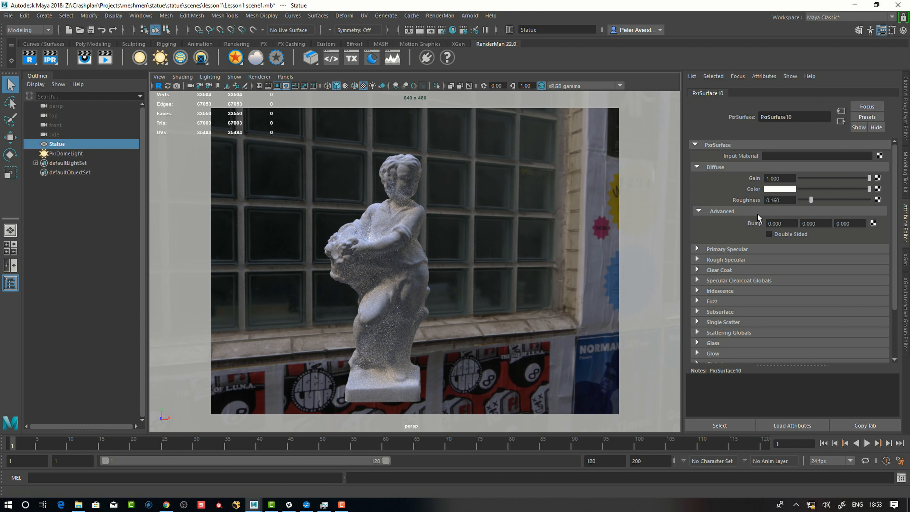
left_click_drag(811, 199, 757, 213)
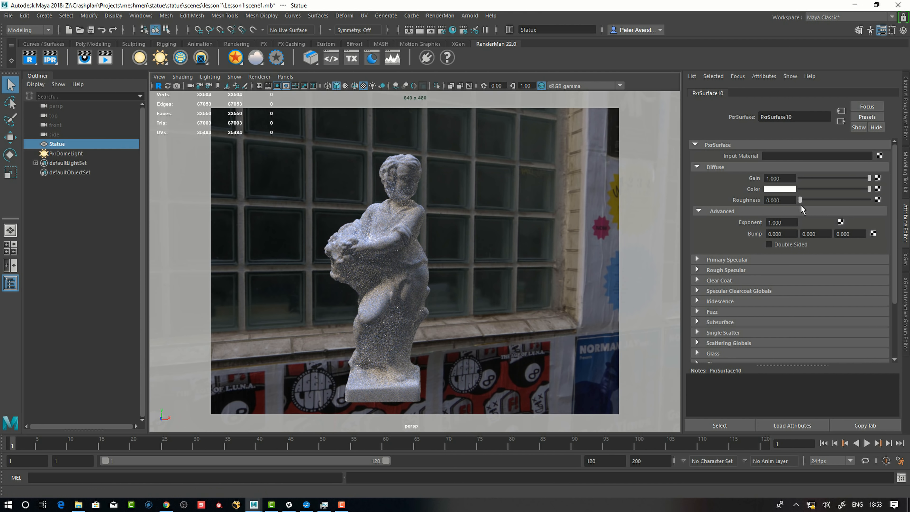
left_click_drag(803, 199, 801, 202)
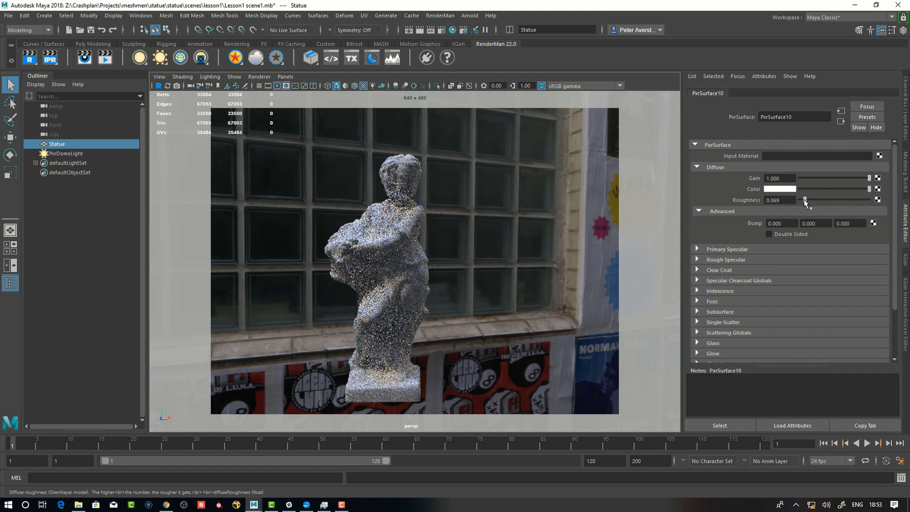
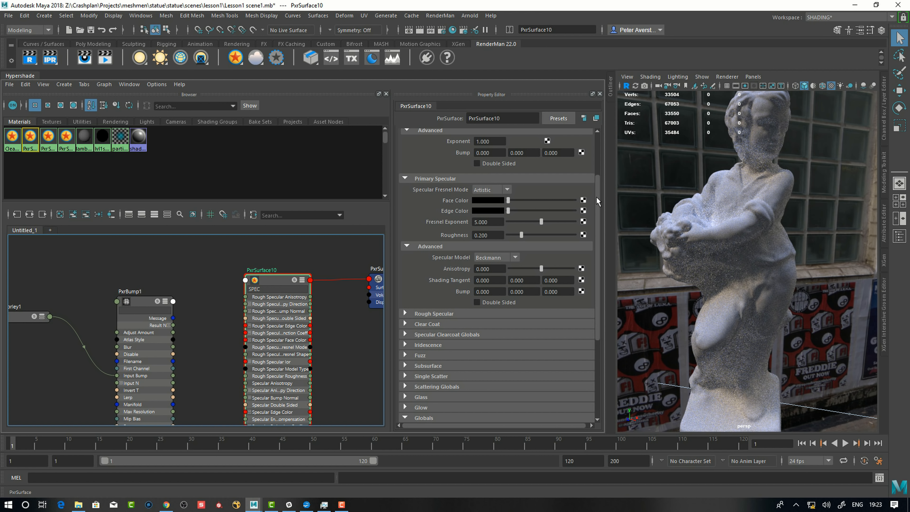
Turn on Double Sided in the advanced Diffuse attributes and set the Transmit Color to bright green.
scroll(597, 201, "up", 2)
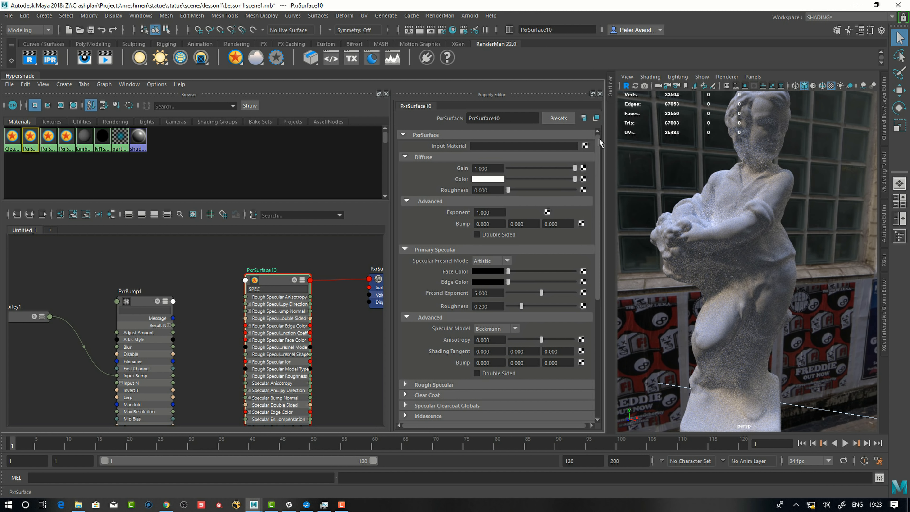
left_click(476, 234)
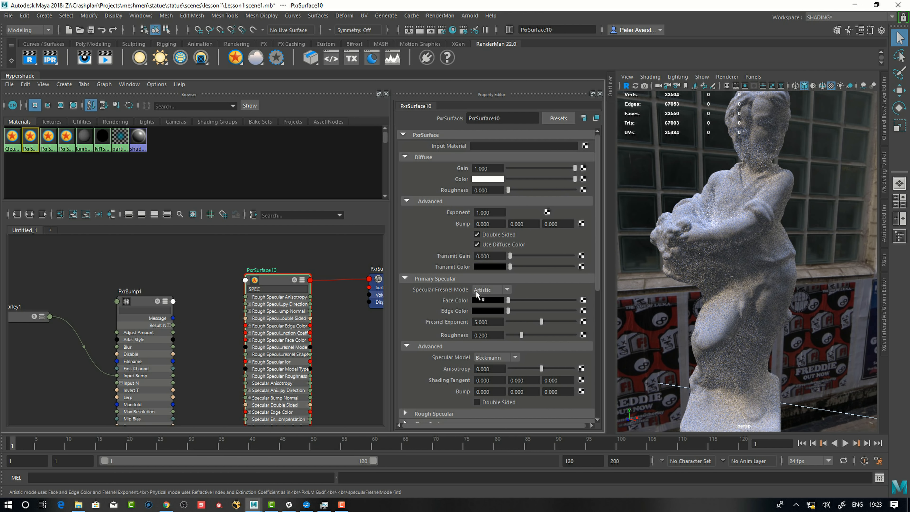
left_click(489, 267)
left_click_drag(472, 317, 528, 324)
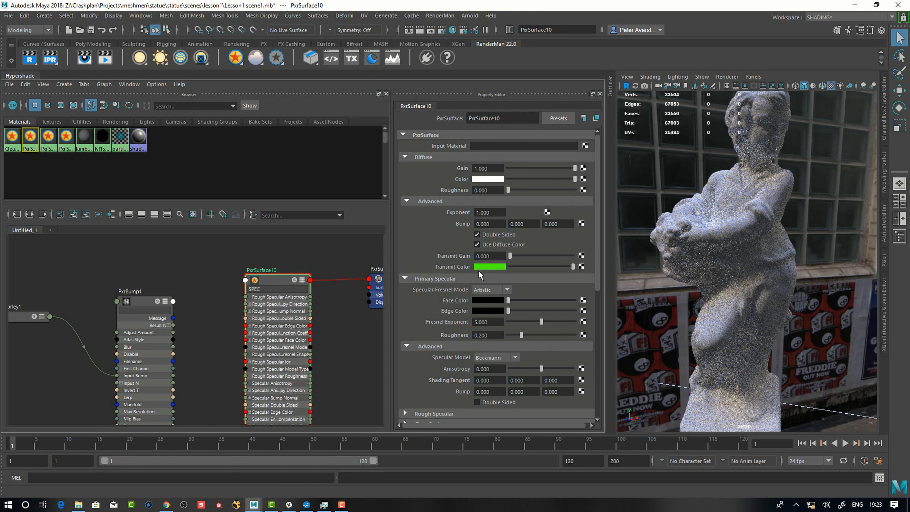
Try several Diffuse Transmit Gain values and set the gain to about 0.191.
left_click_drag(513, 257, 575, 257)
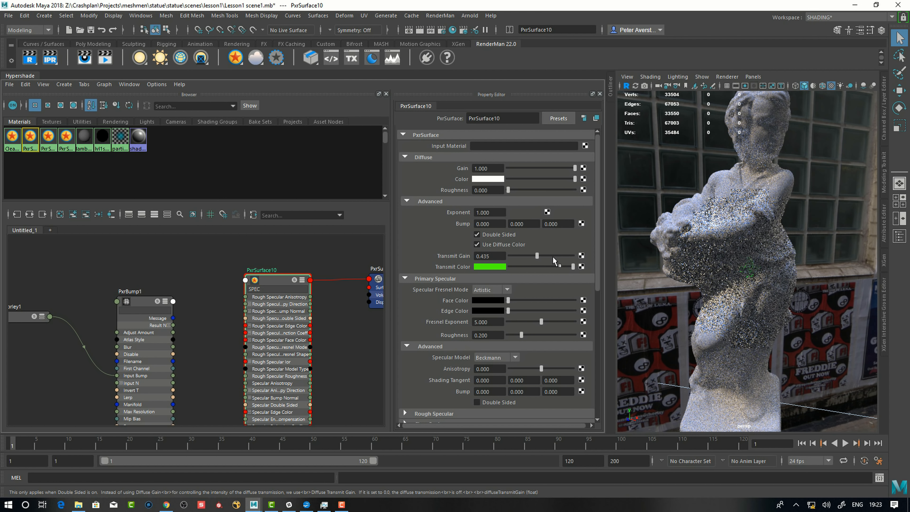
left_click(520, 255)
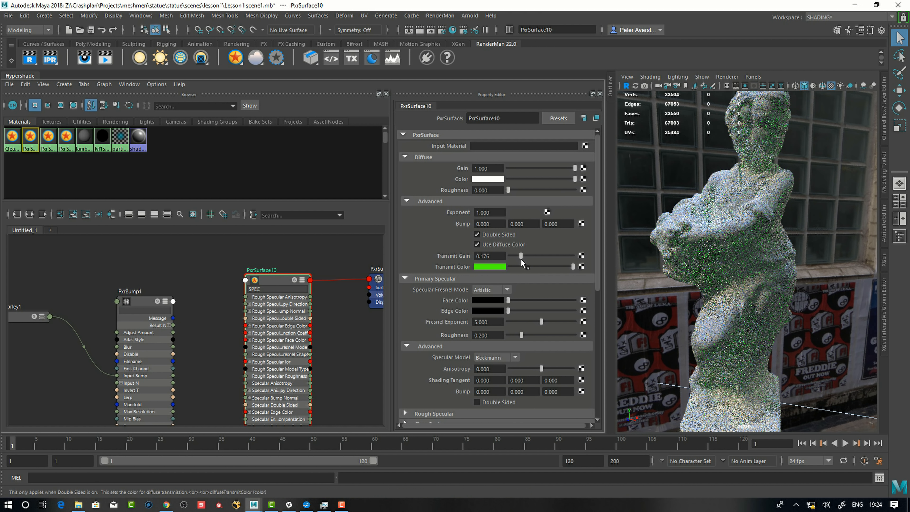
left_click_drag(520, 257, 522, 257)
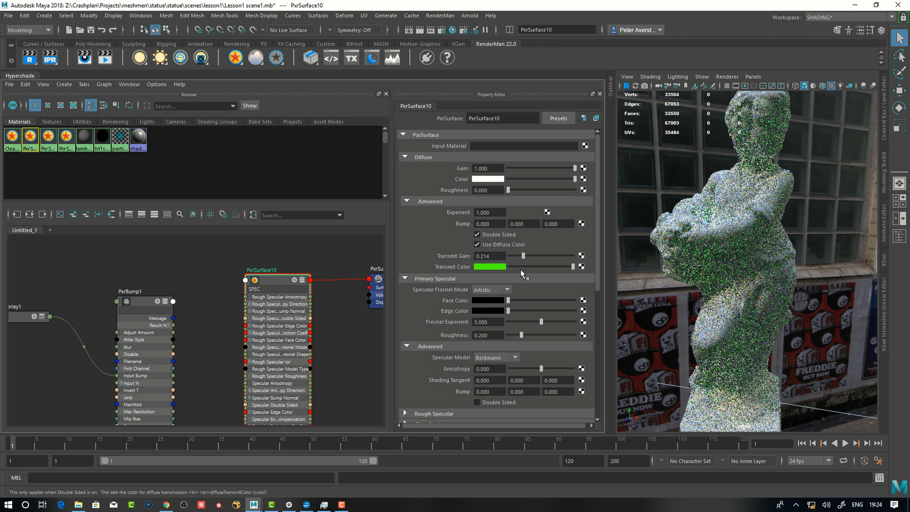
left_click_drag(523, 256, 522, 257)
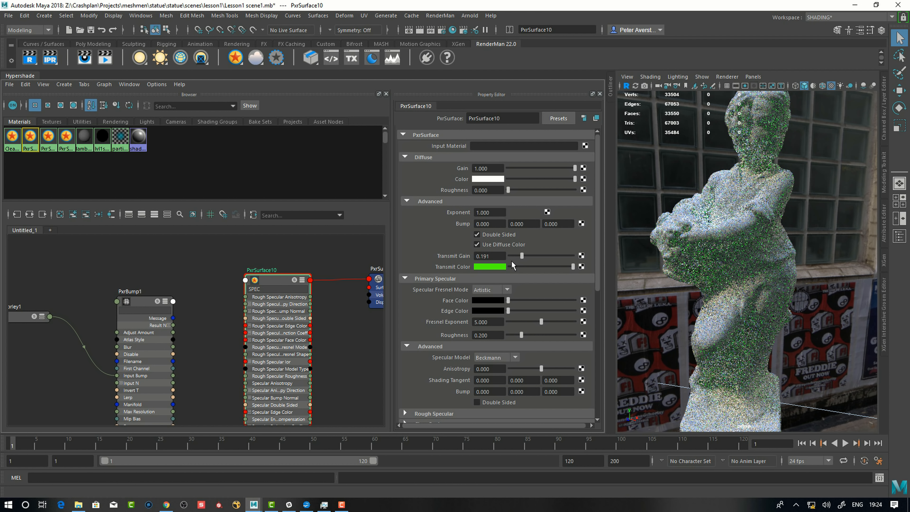
Turn off Use Diffuse Color in the advanced Diffuse attributes and brighten the Back Color to green.
left_click(477, 244)
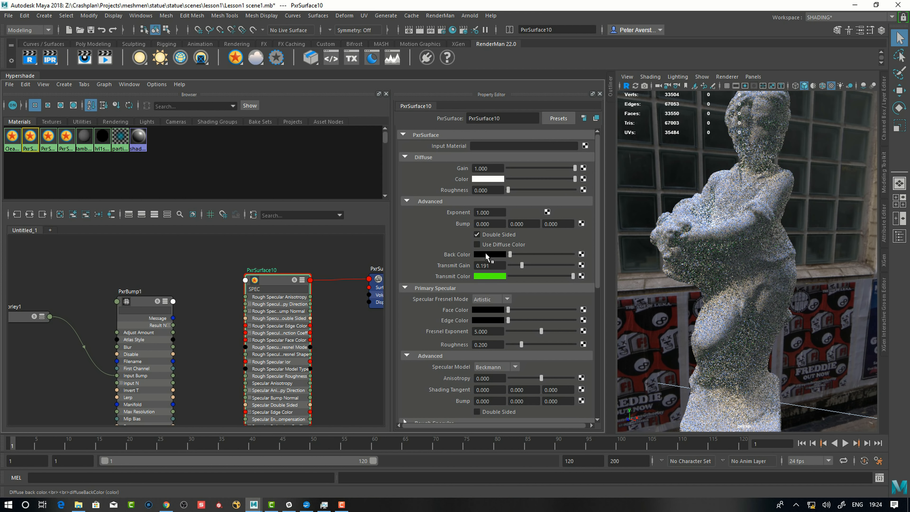
left_click(486, 253)
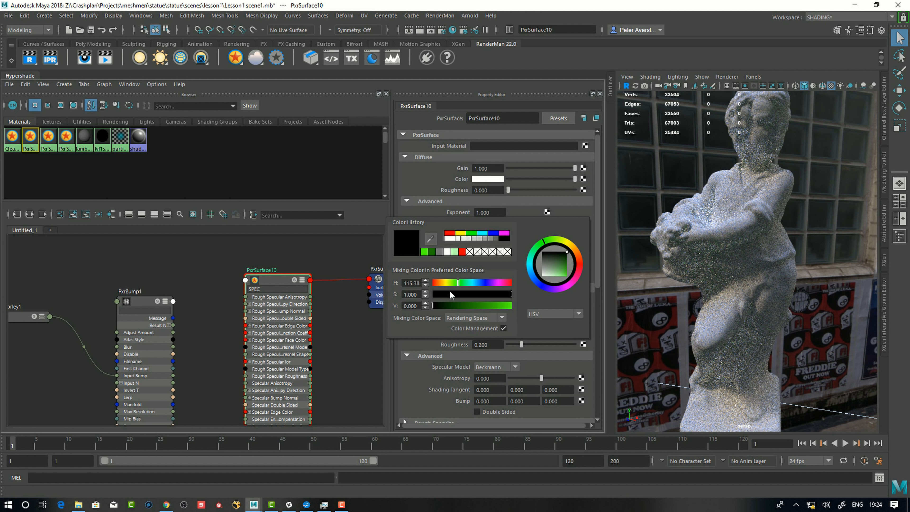
left_click_drag(457, 305, 511, 307)
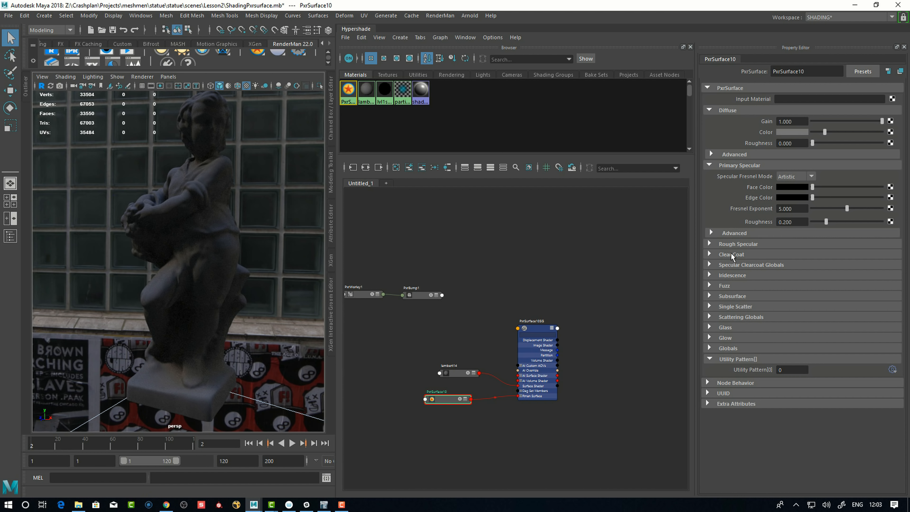
Examine the Rough Specular attributes, collapse that section, and shift the shading group node slightly in the graph.
left_click(709, 244)
left_click(709, 244)
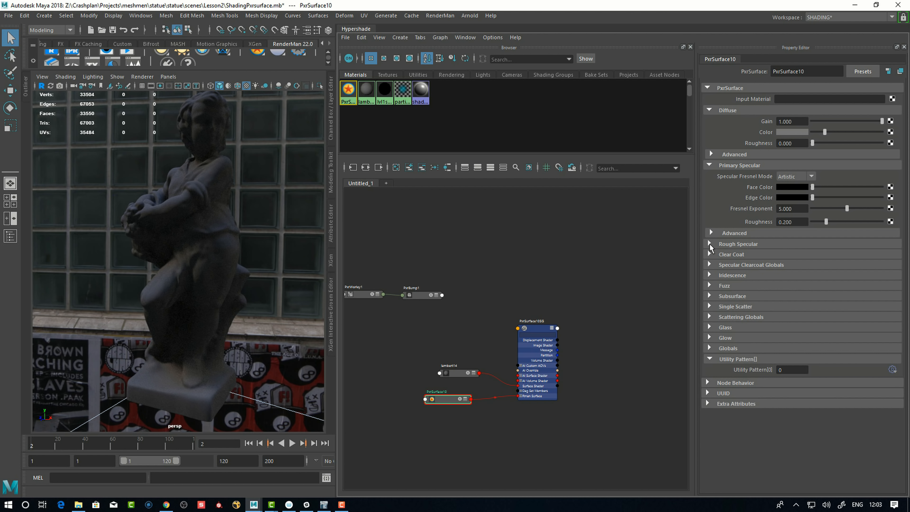
left_click(709, 244)
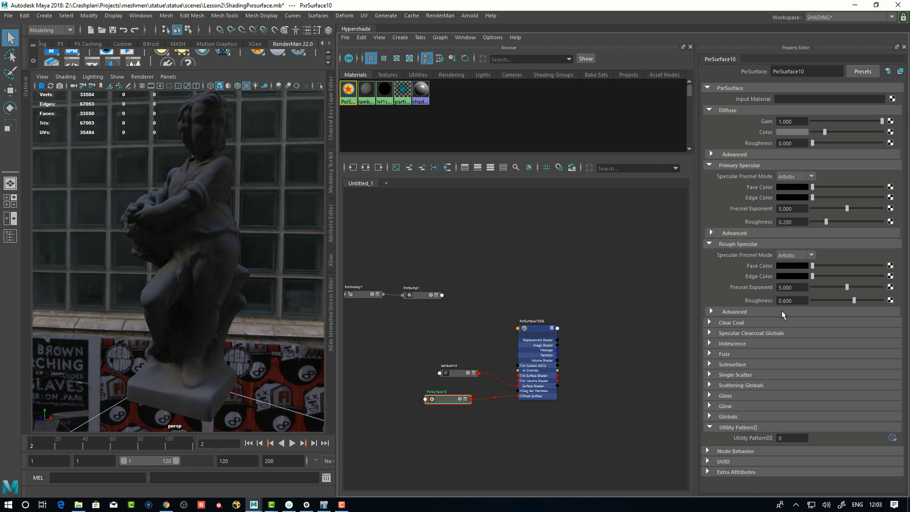
left_click(708, 244)
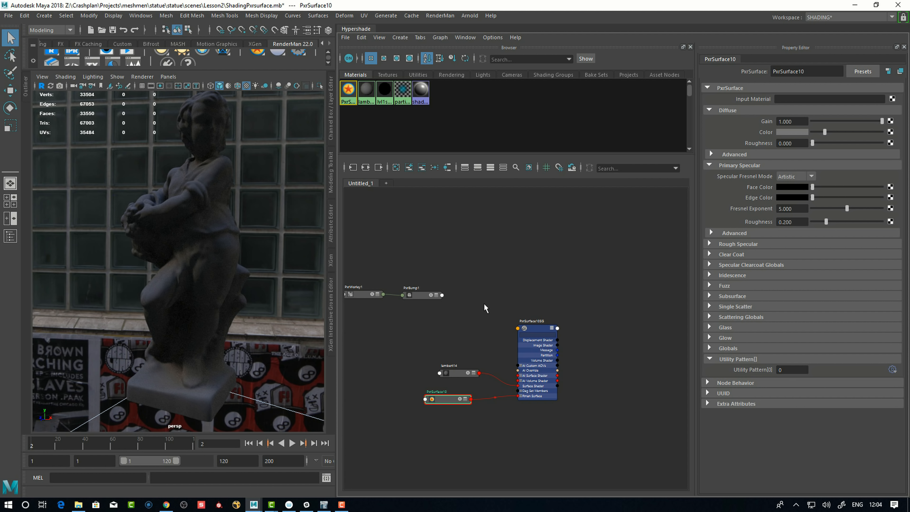
left_click_drag(538, 329, 541, 326)
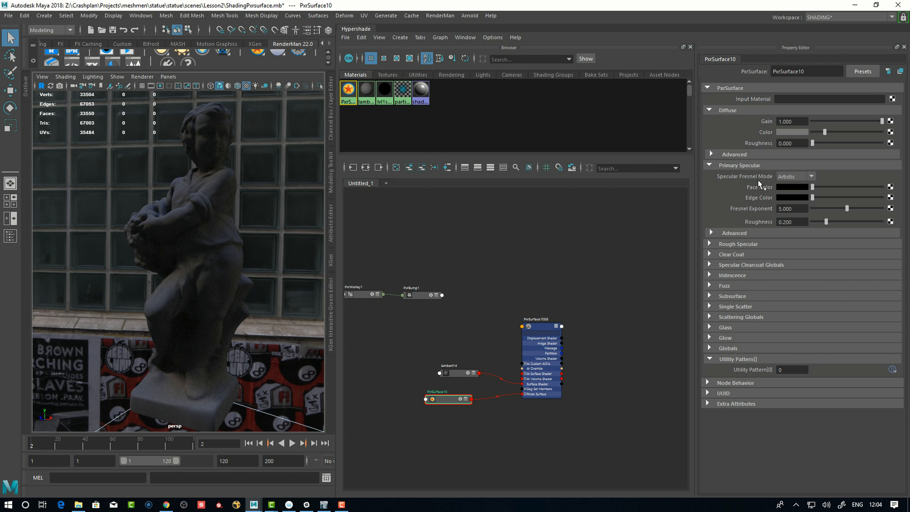
Try the Physical option as the Primary Specular's Fresnel mode, and switch the mode back to Artistic.
left_click(793, 176)
left_click(788, 196)
left_click(790, 177)
left_click(789, 186)
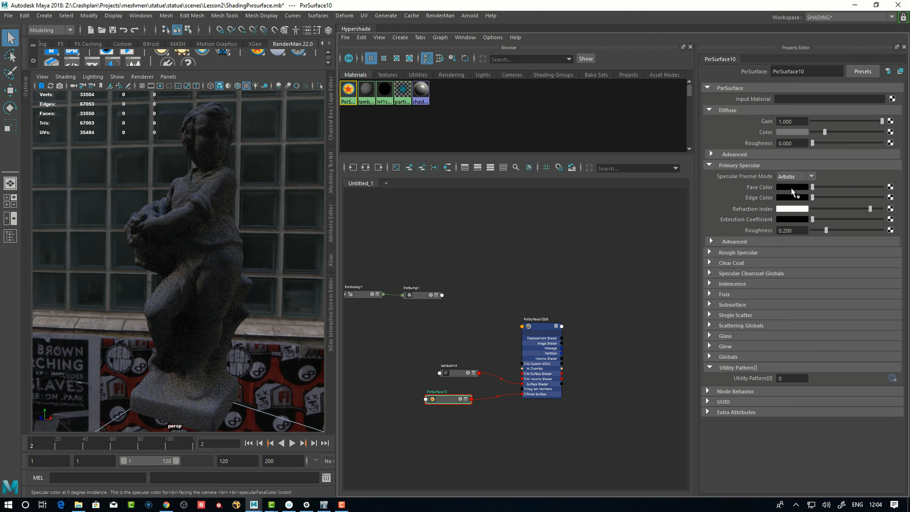
Set the Primary Specular Face Color to dark grey and Edge Color to light grey, and brighten the Diffuse Color to light grey.
mouse_move(813, 187)
left_mouse_down()
mouse_move(870, 197)
mouse_move(818, 186)
left_mouse_up()
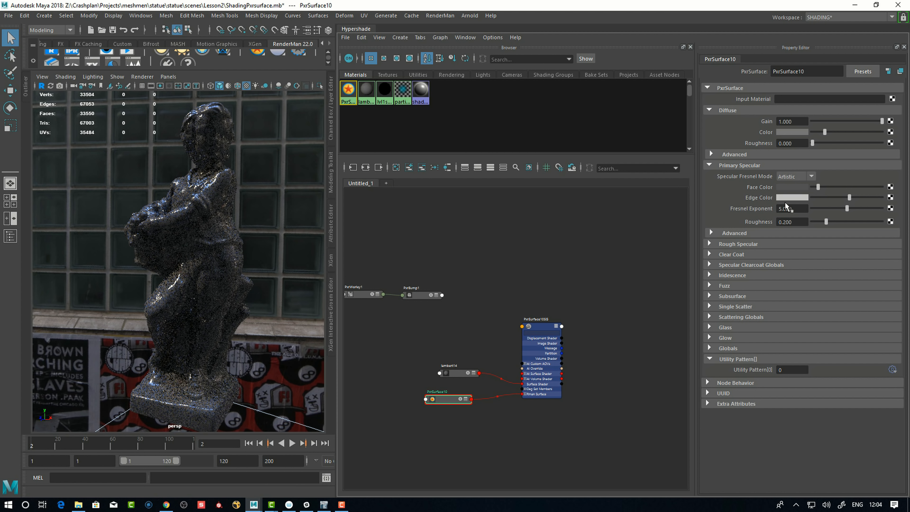
left_click_drag(322, 252, 305, 254, "alt")
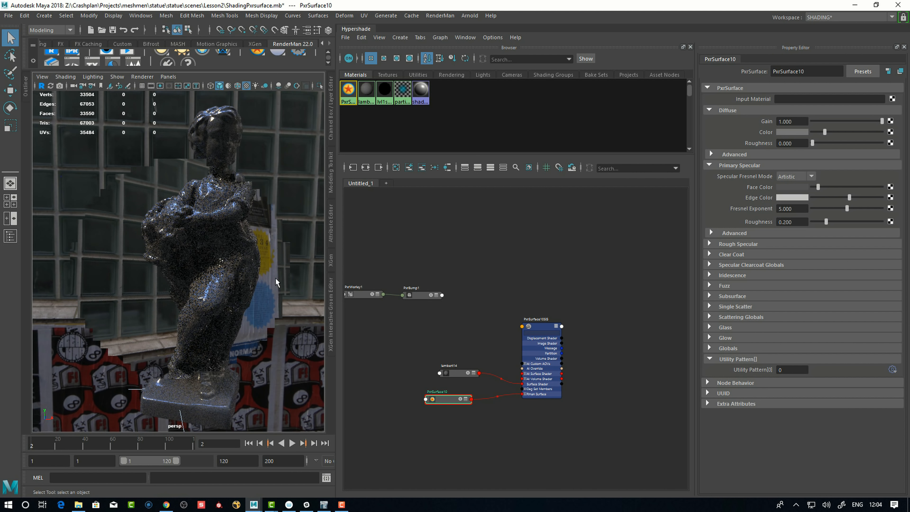
left_click_drag(824, 132, 853, 132)
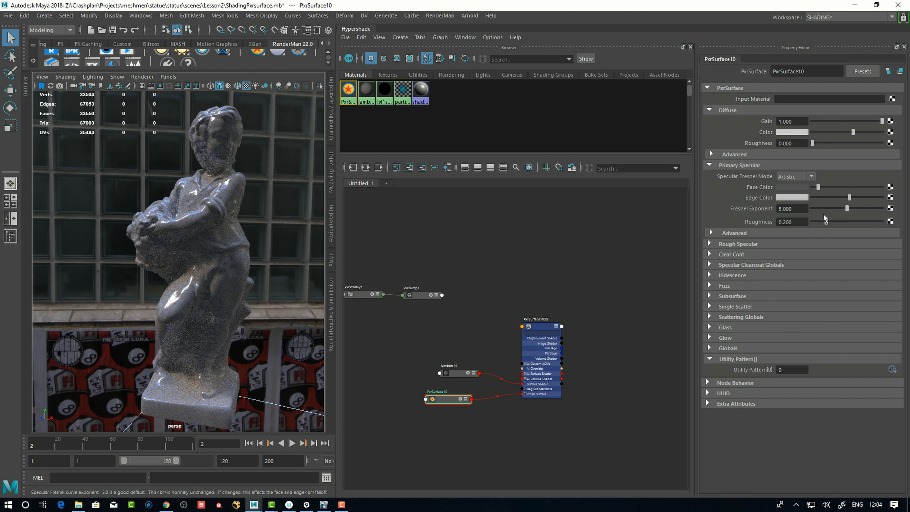
Set the Primary Specular Fresnel Exponent to about 3.448 and Roughness to about 0.221, and expand its advanced attributes.
left_click_drag(848, 209, 806, 237)
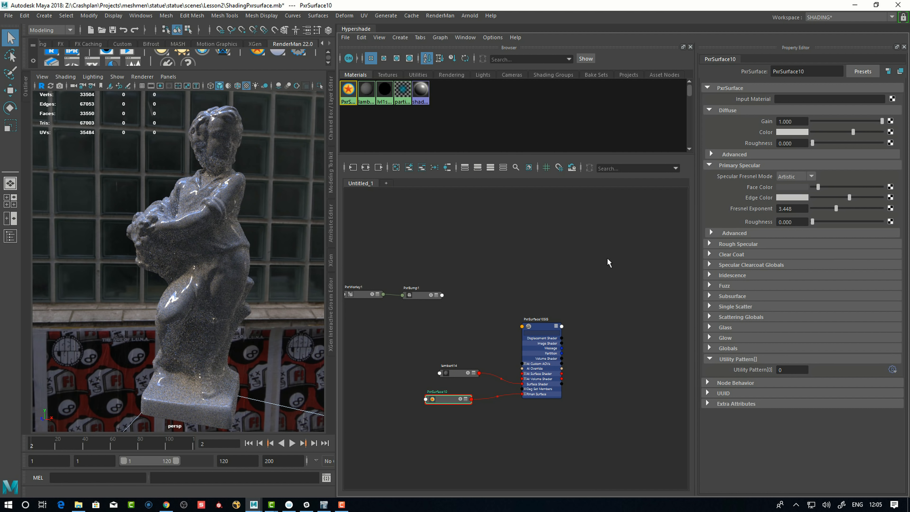
mouse_move(812, 222)
left_mouse_down()
mouse_move(885, 222)
mouse_move(827, 222)
left_mouse_up()
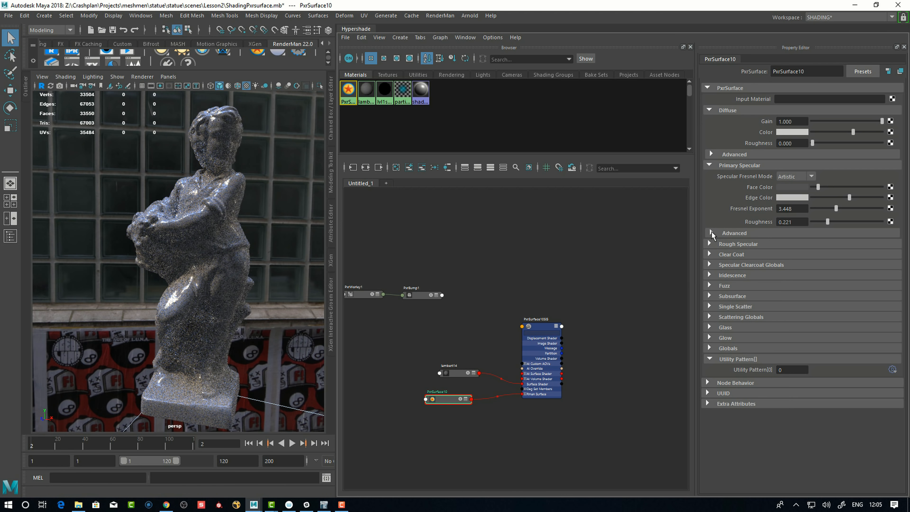
left_click(711, 233)
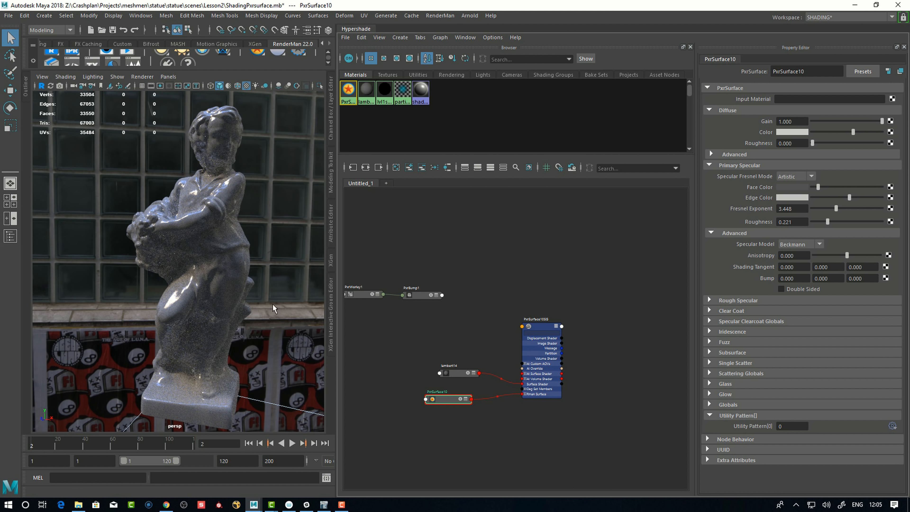
Place the PxrSurface10 node near the PxrBump1 node and show its input attributes filtered by "spe".
middle_click_drag(469, 349, 482, 297)
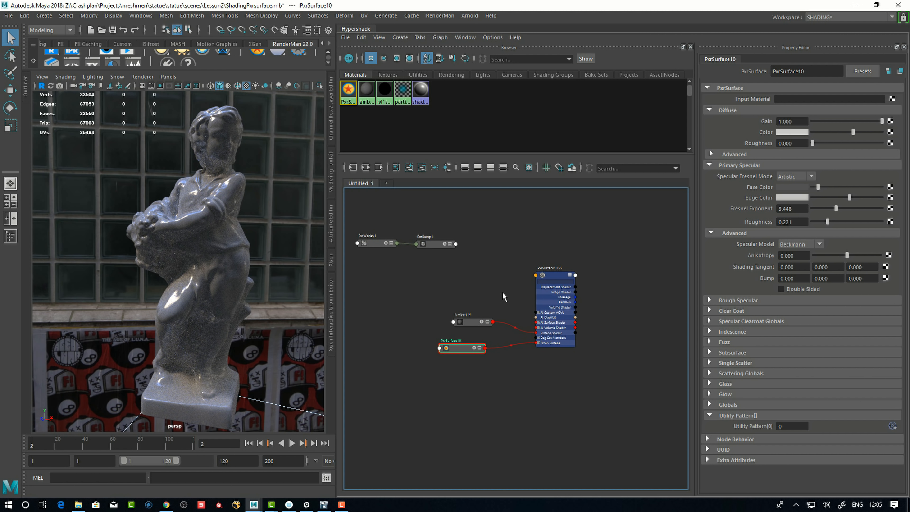
left_click_drag(443, 353, 484, 246)
middle_click_drag(533, 258, 583, 267)
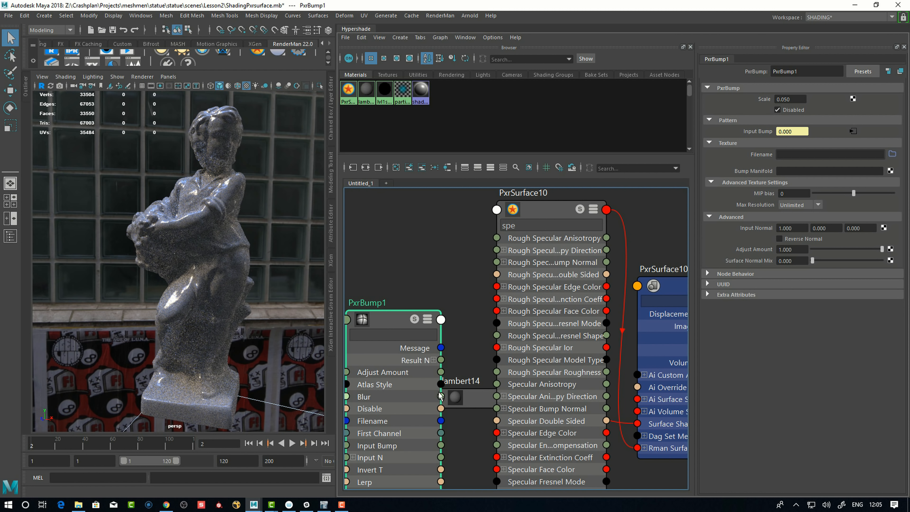
Connect PxrBump1's Result N output to PxrSurface10's Specular Bump Normal input and enable the bump node.
left_click_drag(441, 360, 490, 363)
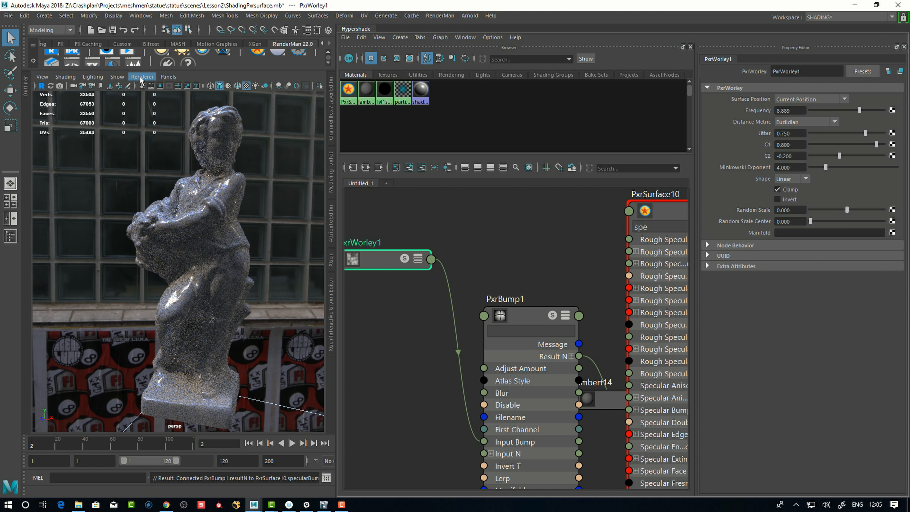
left_click_drag(523, 315, 512, 257)
left_click(777, 110)
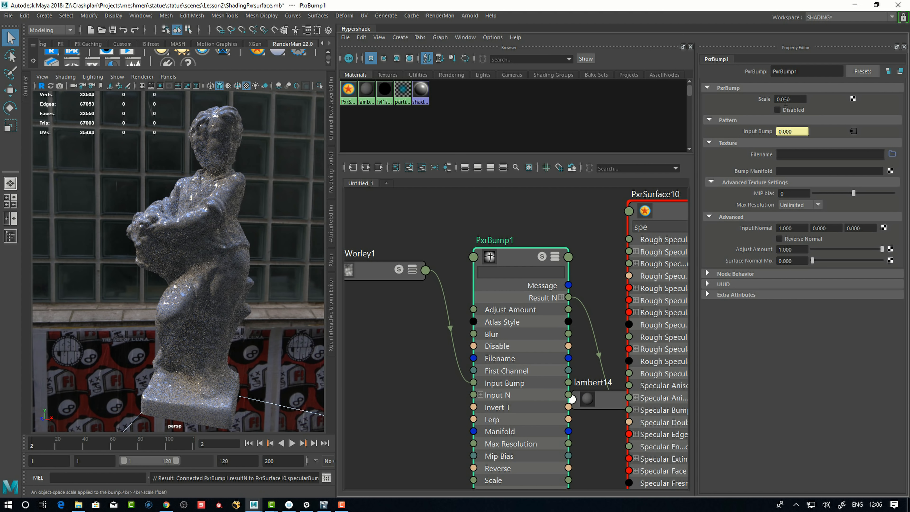
Set PxrBump1's Scale to 0.1 and PxrWorley1's Frequency to about 7.669.
type("0.1")
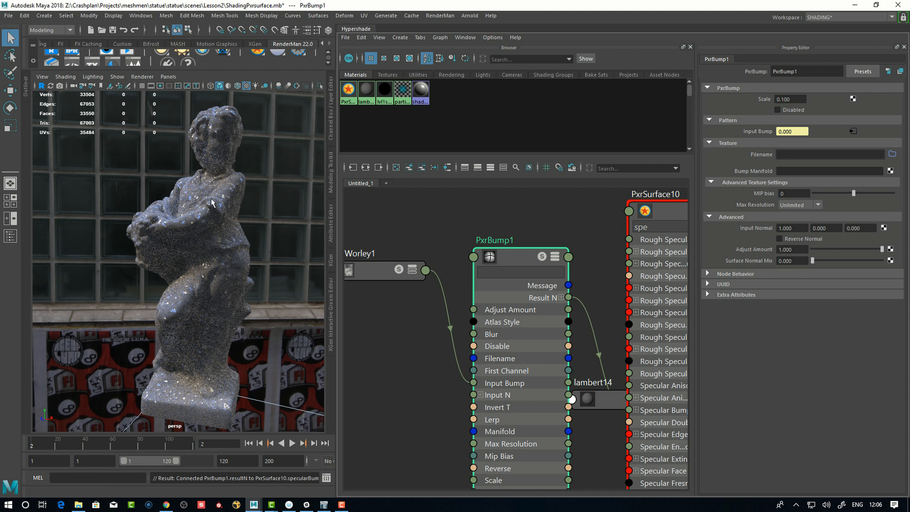
left_click_drag(359, 280, 356, 285)
left_click(529, 267)
Filter PxrSurface10's attributes by "dif" and connect PxrBump1's Result N to its Diffuse Bump Normal input.
left_click_drag(653, 228, 614, 230)
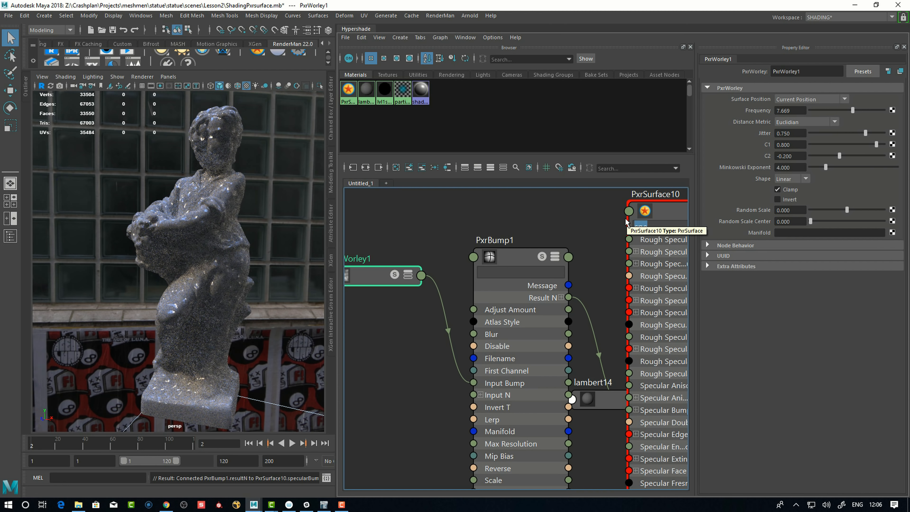
key("BackSpace")
type("di")
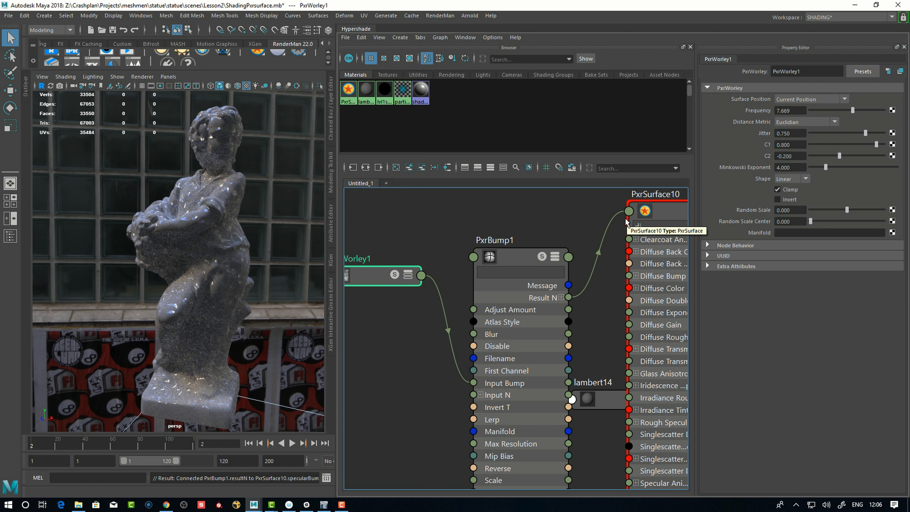
type("f")
left_click_drag(497, 300, 560, 266)
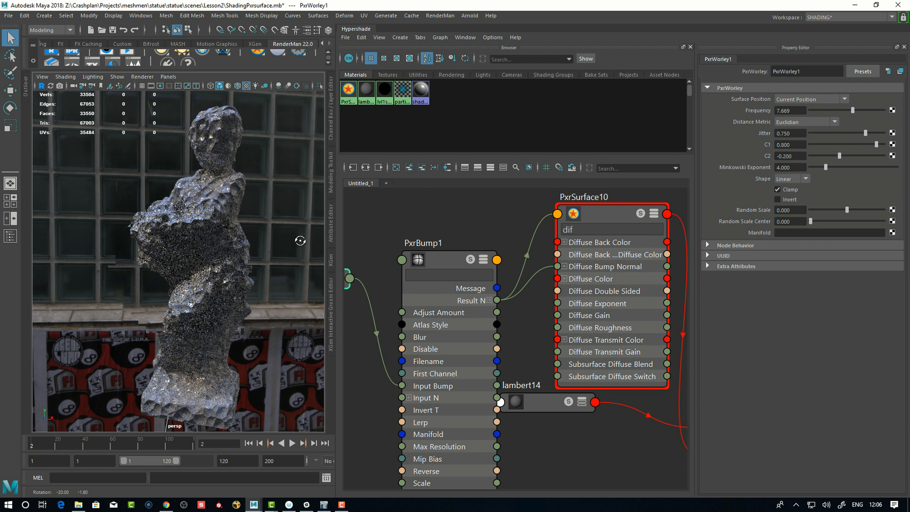
Disconnect PxrBump1 from PxrSurface10's diffuse and specular bump inputs and collapse both nodes.
left_click_drag(265, 267, 263, 292, "alt")
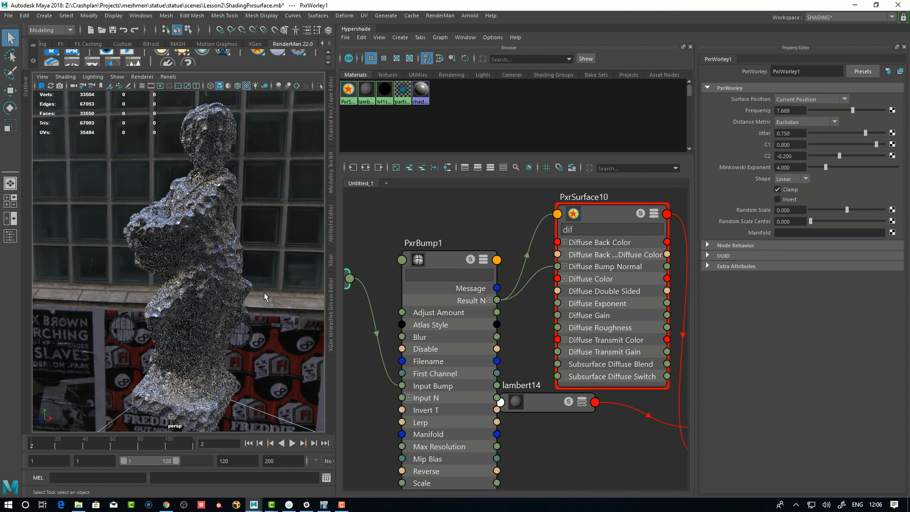
left_click_drag(446, 262, 432, 246)
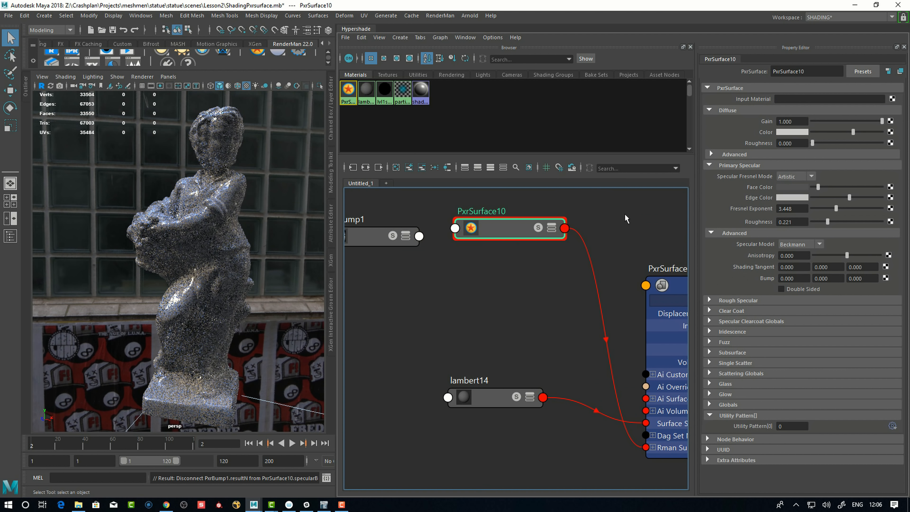
left_click_drag(206, 287, 209, 287, "alt")
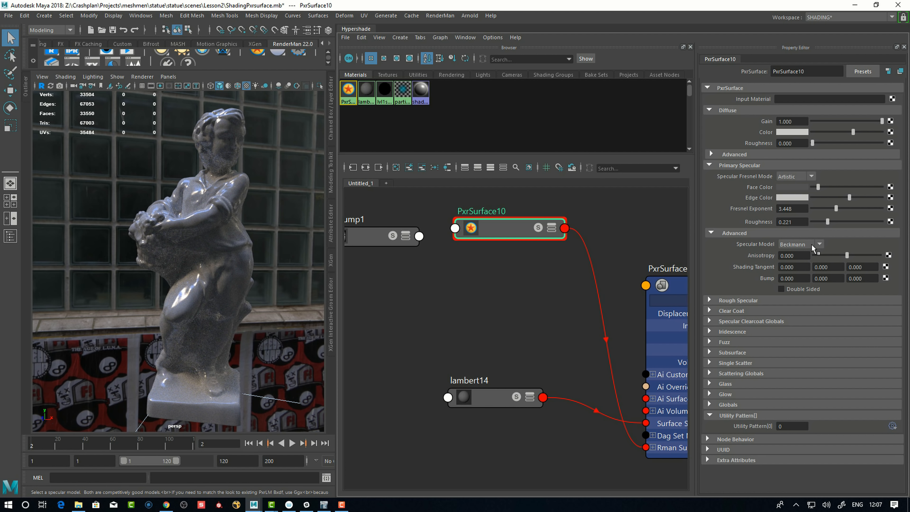
Compare the Beckmann specular model at Roughness 0 with Ggx, setting Roughness to about 0.159.
left_click(818, 246)
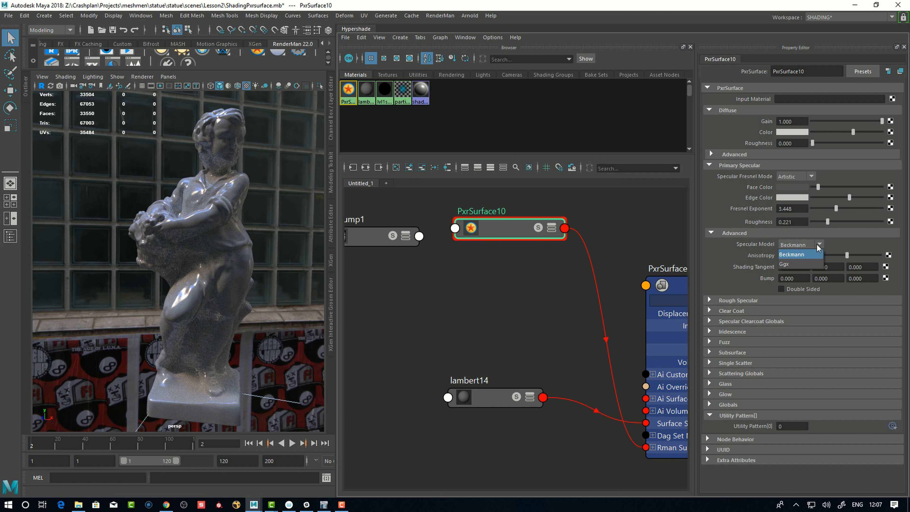
left_click(810, 254)
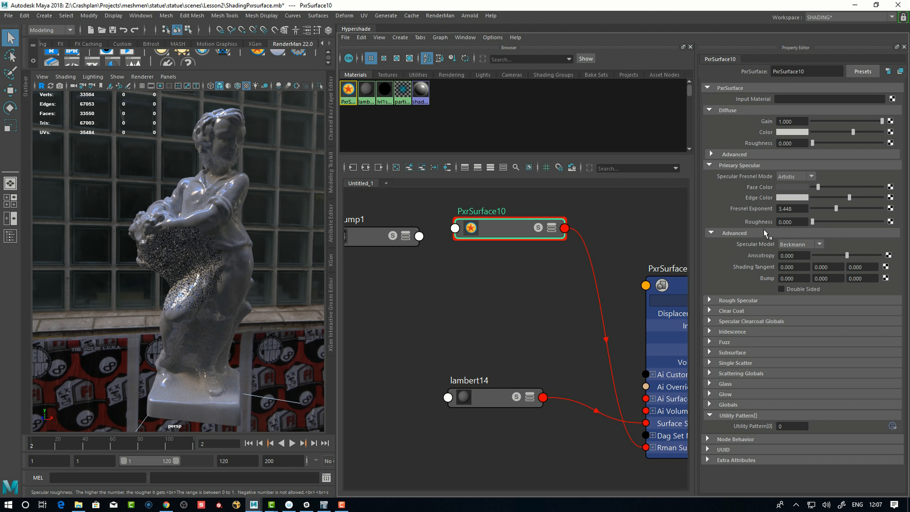
left_click(802, 243)
left_click(793, 264)
left_click_drag(837, 222, 823, 222)
Create a polygon sphere beside the statue, about half the statue's height, and assign the PxrSurface10 material to it.
right_click_drag(349, 279, 205, 298, "alt")
middle_click_drag(206, 298, 223, 322, "alt")
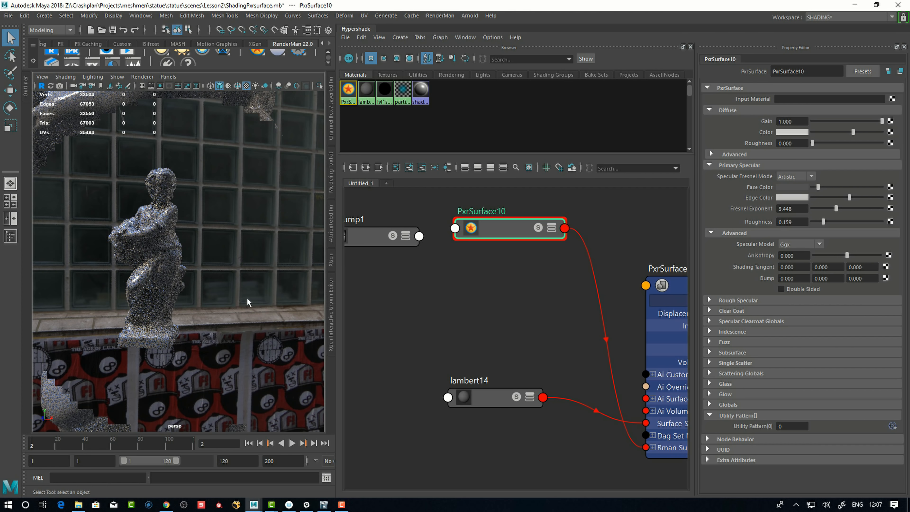
left_click(251, 303)
key("space")
left_click_drag(171, 264, 296, 300)
Set PxrSurface10's Diffuse Gain and specular Roughness to 0, brighten Face Color and Edge Color to near white, and use the Beckmann model.
left_click(494, 338)
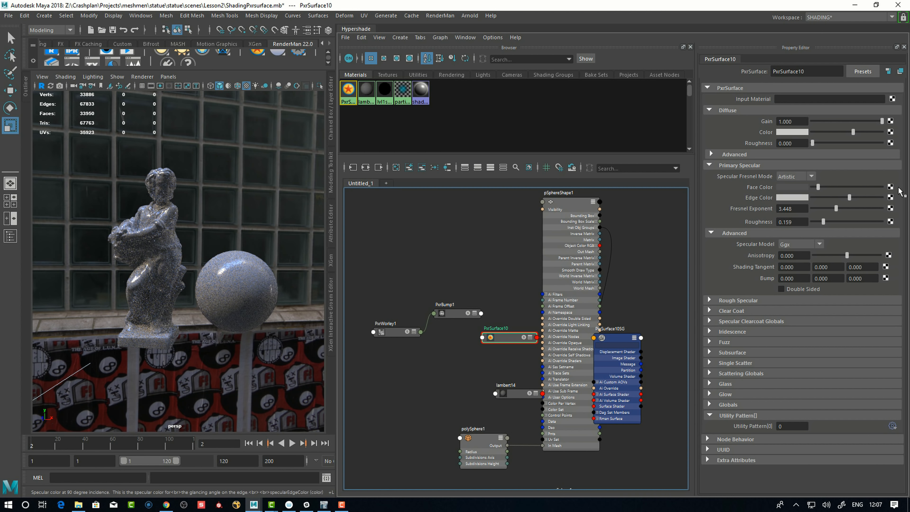
left_click_drag(881, 121, 875, 122)
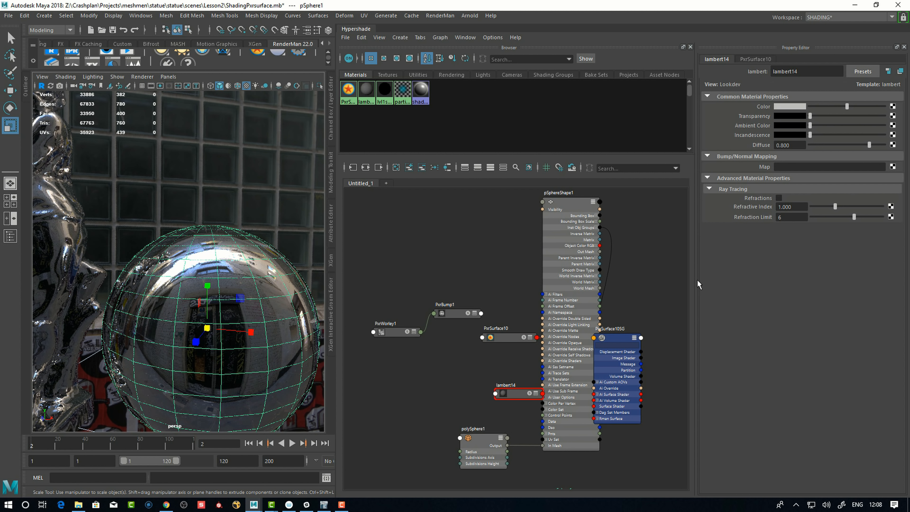
left_click(507, 337)
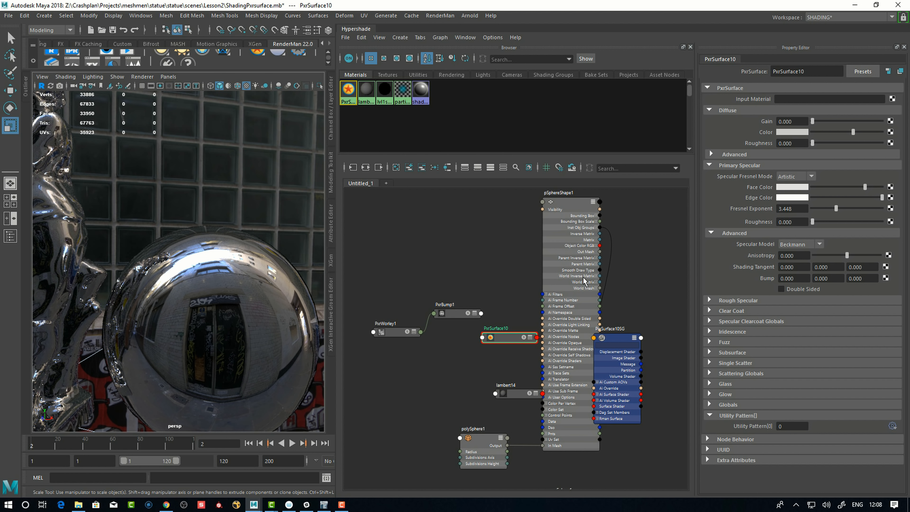
Set the Primary Specular Roughness to about 0.103, switch the Specular Model to Ggx, and raise Roughness to about 0.283.
mouse_move(812, 222)
left_mouse_down()
mouse_move(829, 222)
mouse_move(819, 222)
left_mouse_up()
left_click(800, 244)
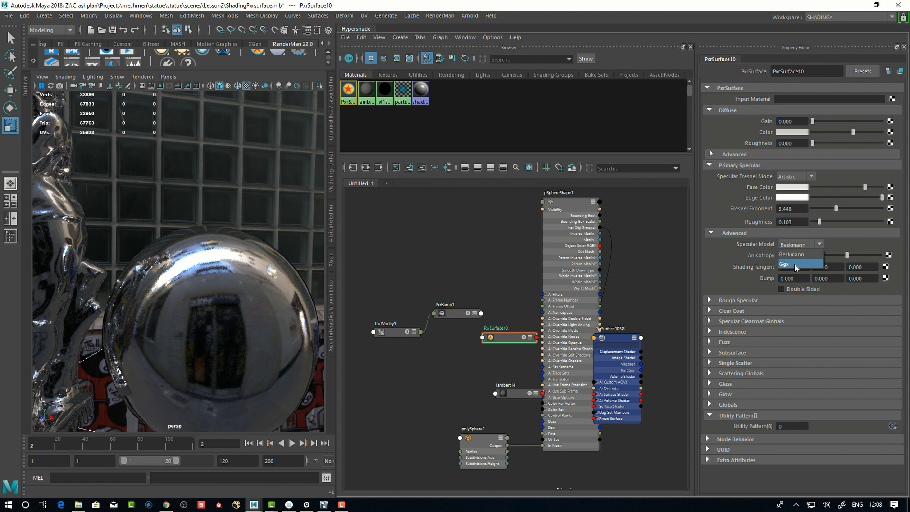
left_click(794, 265)
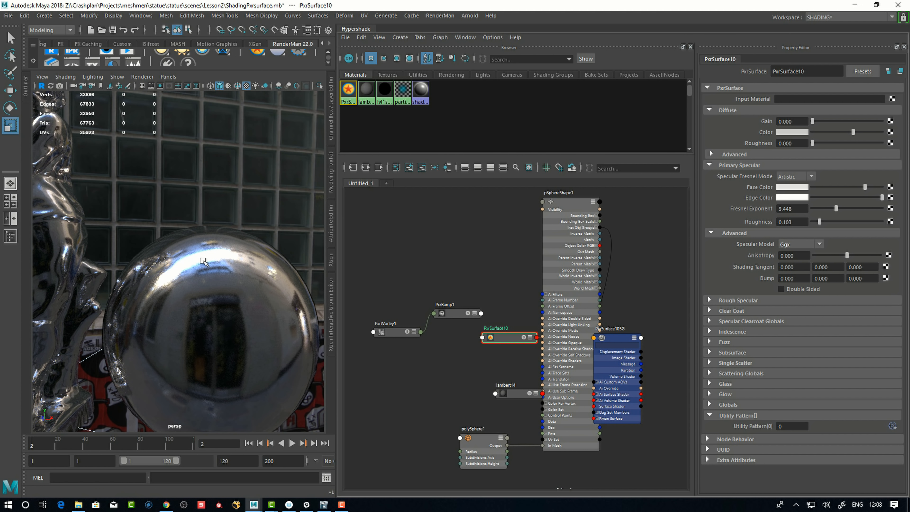
left_click_drag(819, 221, 830, 225)
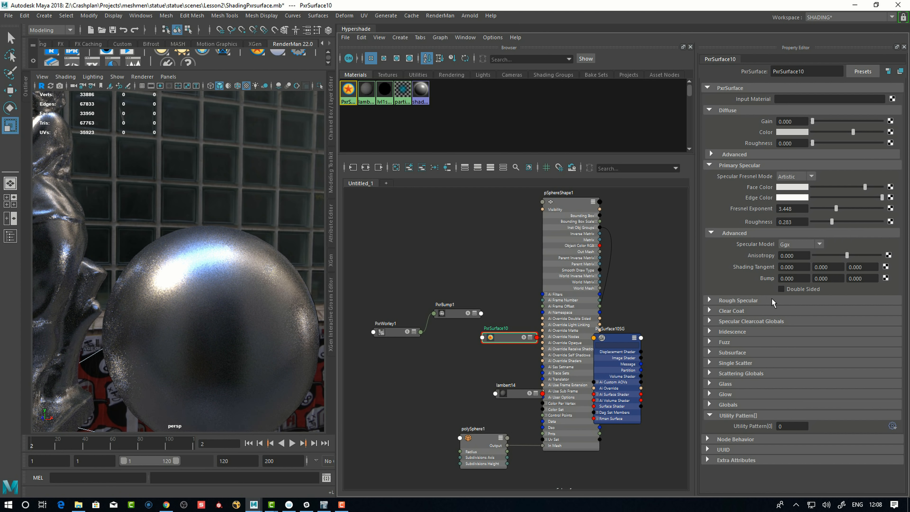
Switch the Specular Model to Beckmann to compare the sphere's highlight, and return it to Ggx.
left_click(799, 244)
left_click(797, 255)
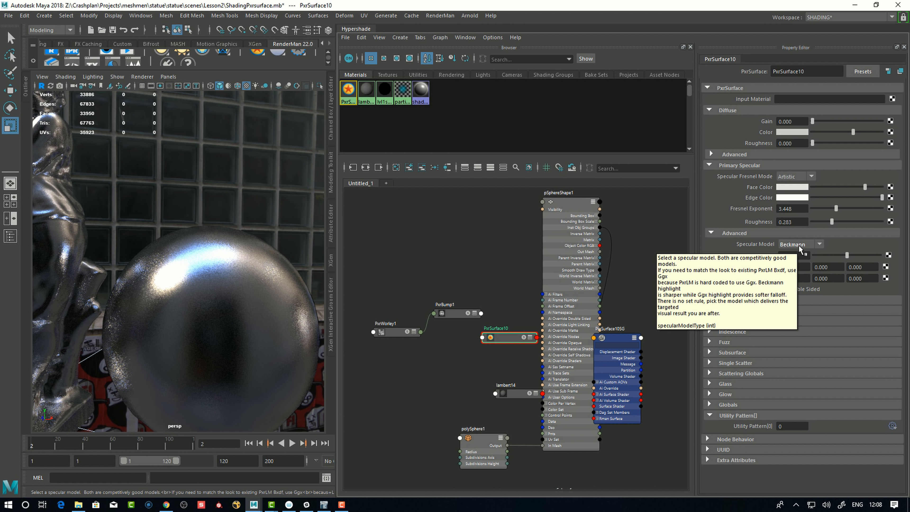
left_click(804, 247)
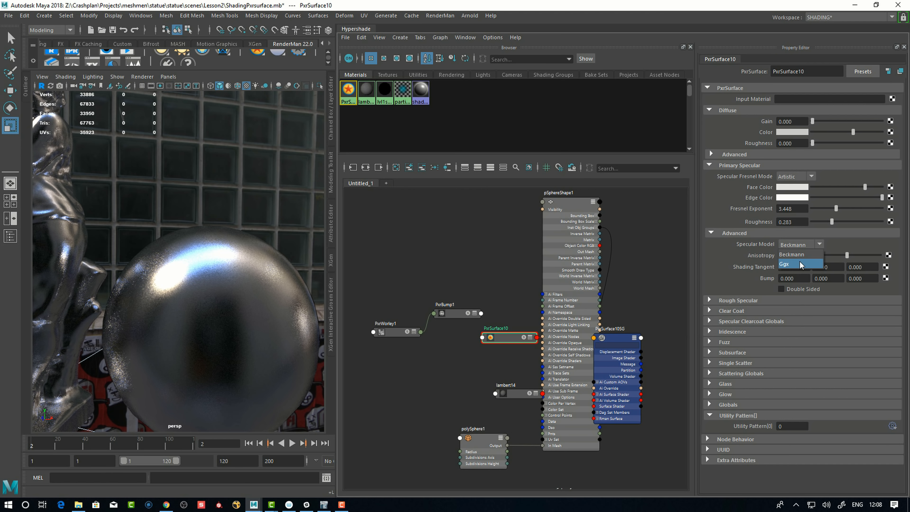
left_click(800, 265)
Try specular Anisotropy values of about -0.723 and 0.839, and set it to -1.
left_click_drag(847, 255, 822, 256)
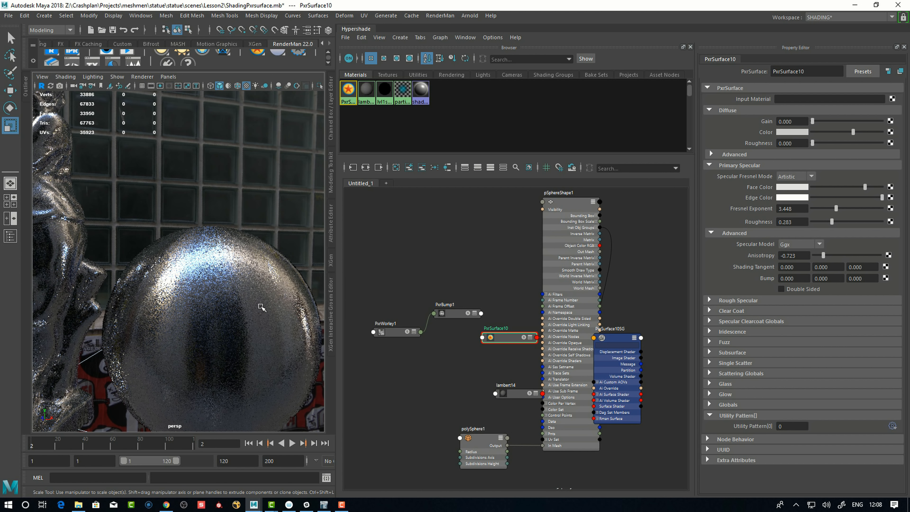
left_click_drag(823, 255, 874, 255)
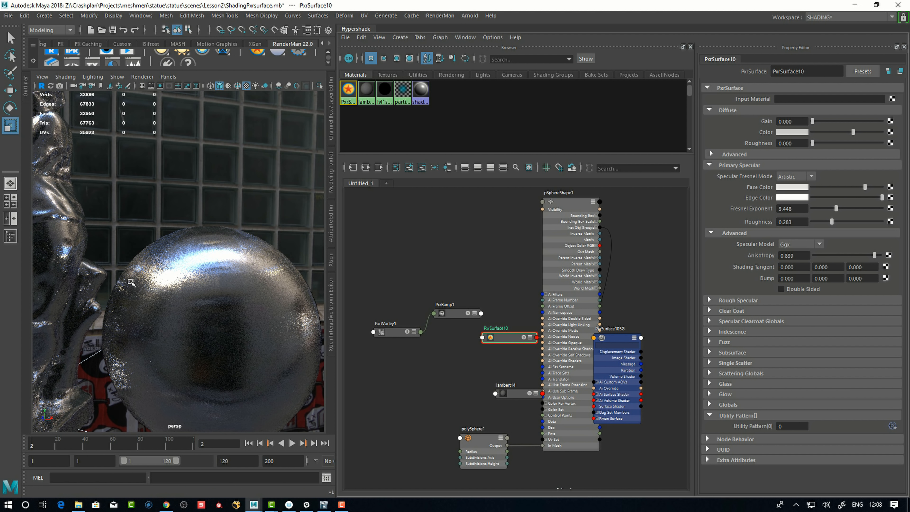
left_click_drag(874, 256, 810, 260)
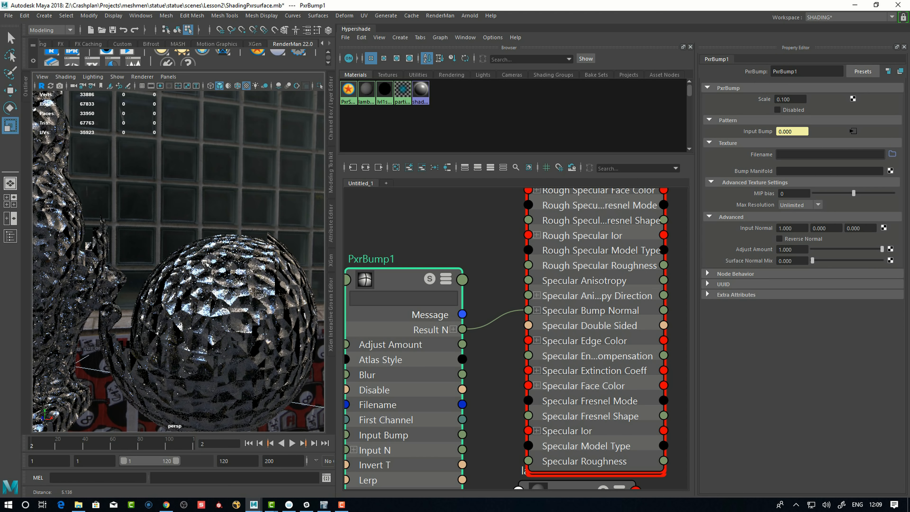
Examine the bumped sphere and statue up close and set PxrBump1's Scale to 0.01.
right_click_drag(229, 323, 250, 308, "alt")
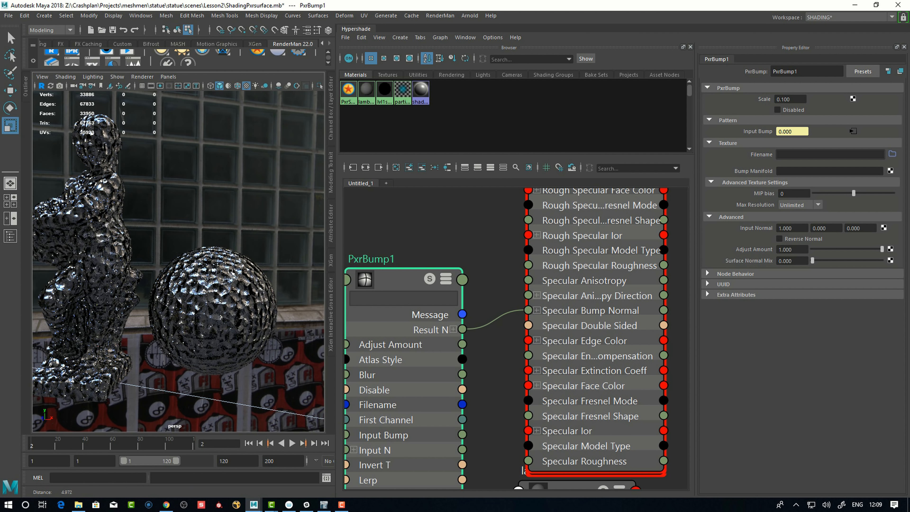
right_click_drag(250, 275, 220, 309, "alt")
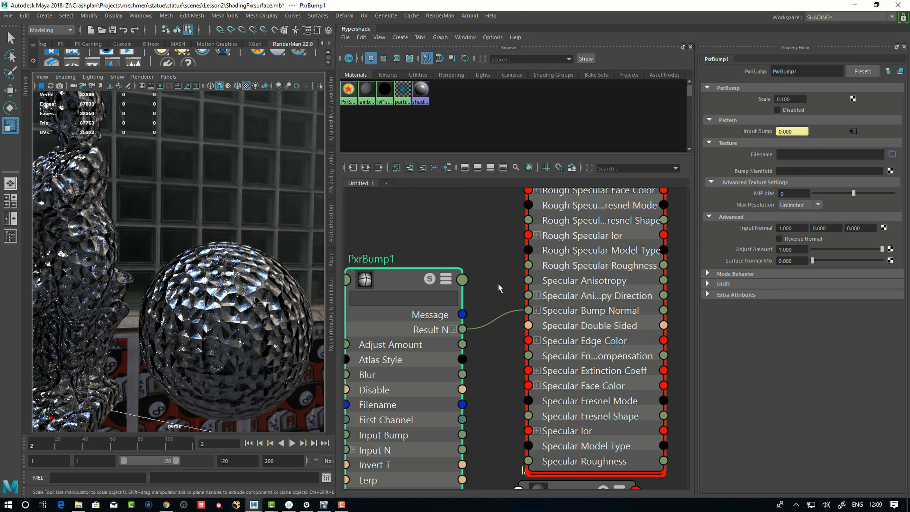
middle_click_drag(499, 288, 549, 272, "alt")
left_click(787, 98)
left_click_drag(783, 97, 775, 98)
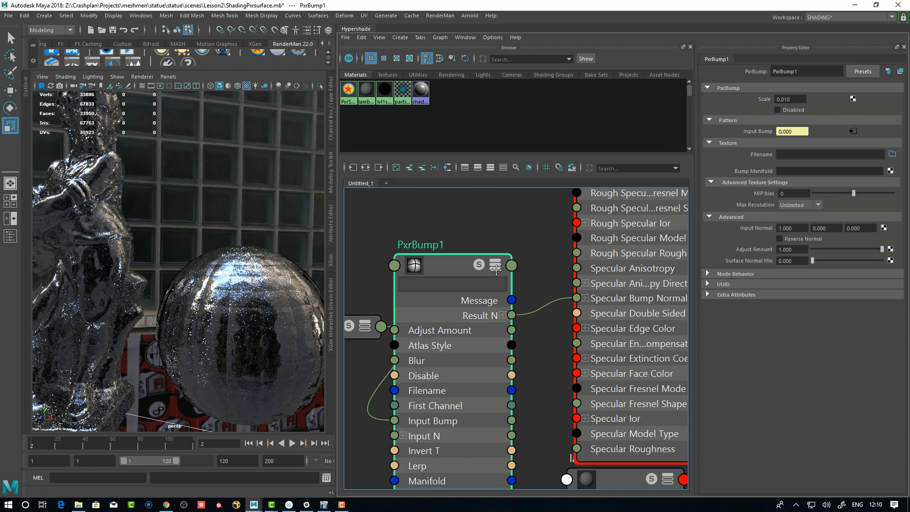
Set PxrSurface10's Diffuse Gain to about 0.393 and collapse its node in the graph.
middle_click_drag(581, 230, 501, 305, "alt")
middle_click_drag(534, 234, 497, 437, "alt")
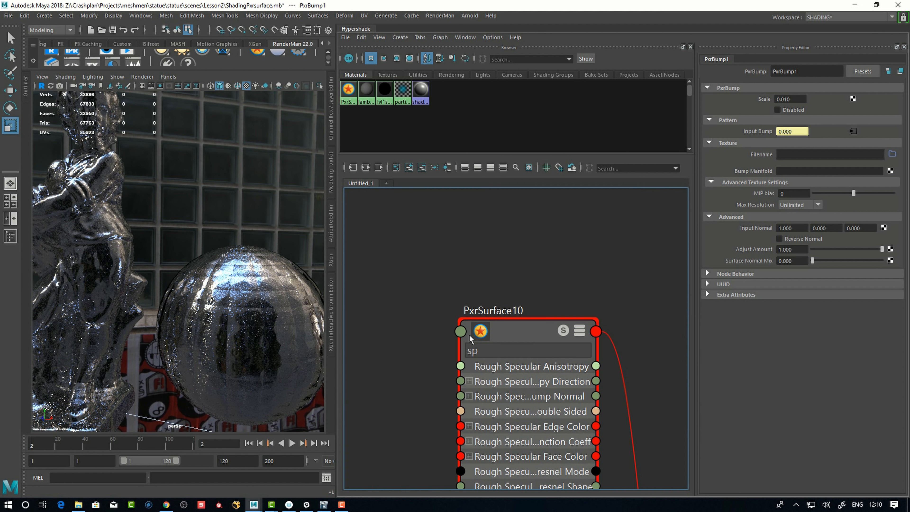
left_click(469, 336)
left_click_drag(833, 124, 835, 126)
middle_click_drag(518, 326, 516, 323, "alt")
key("1")
left_click_drag(516, 324, 514, 354)
middle_click_drag(390, 425, 515, 285, "alt")
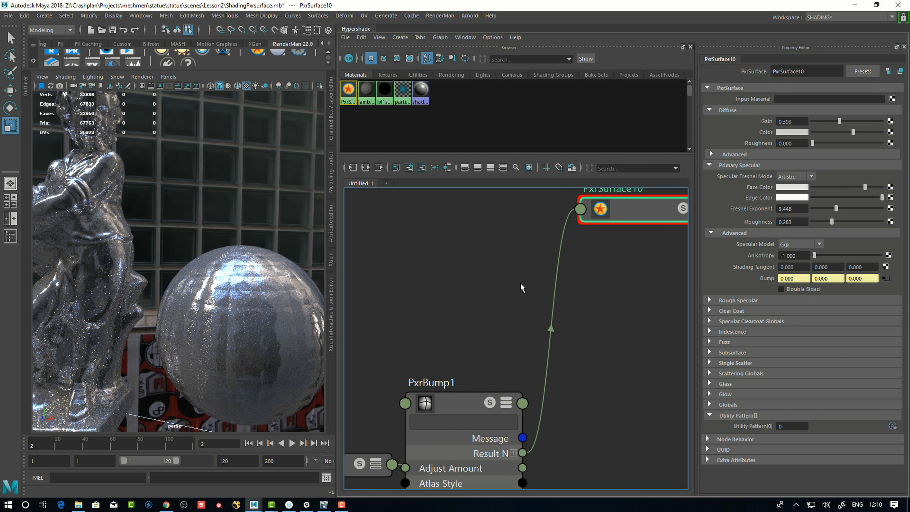
Collapse the PxrBump1 node and line it up between PxrWorley1 and PxrSurface10.
scroll(514, 285, "down", 3)
left_click_drag(494, 341, 474, 340)
key("1")
left_click_drag(588, 252, 577, 320)
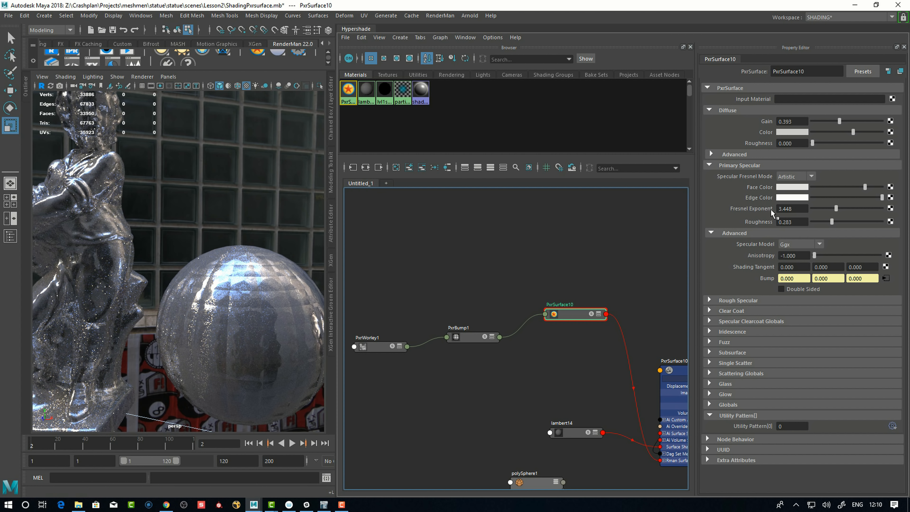
Delete the connection between PxrBump1 and PxrSurface10, and shift both nodes slightly in the graph.
left_click_drag(516, 311, 528, 348)
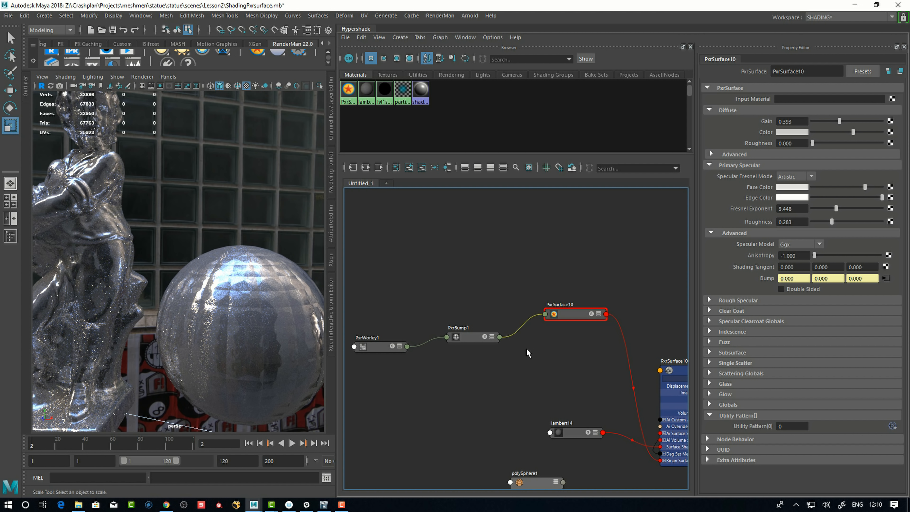
key("Delete")
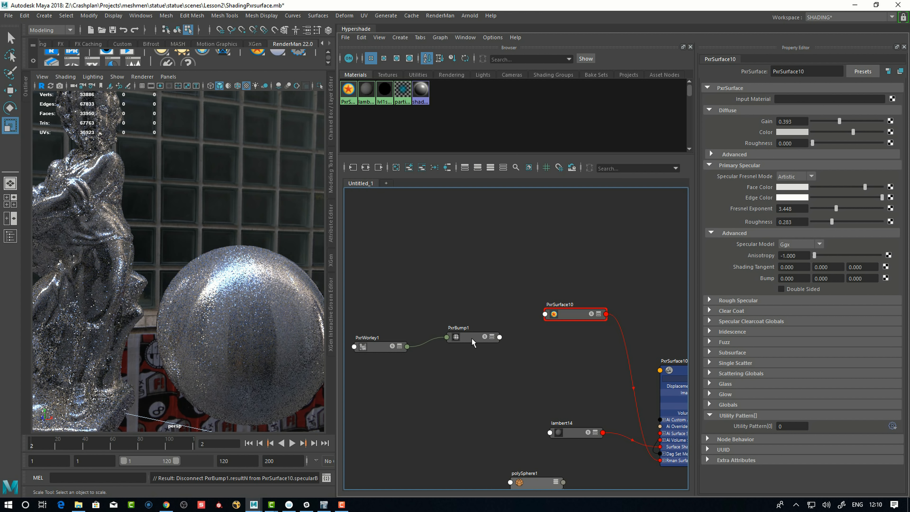
left_click_drag(475, 338, 466, 345)
left_click_drag(573, 314, 567, 314)
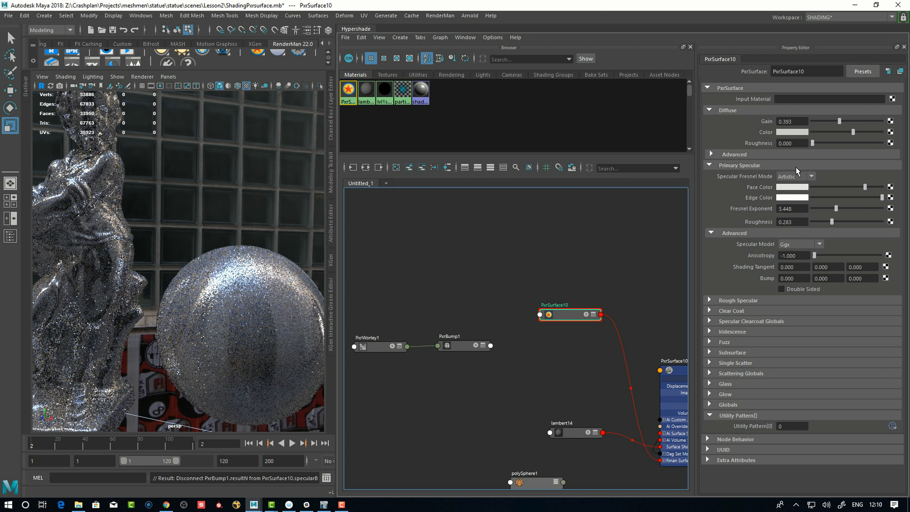
Try the Physical Specular Fresnel Mode on PxrSurface10 and switch it back to Artistic.
left_click(793, 176)
left_click(787, 196)
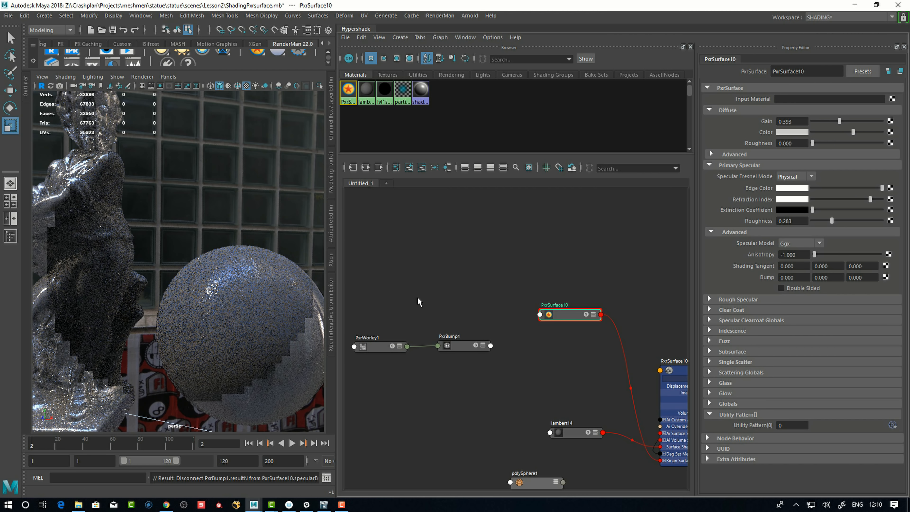
left_click(793, 176)
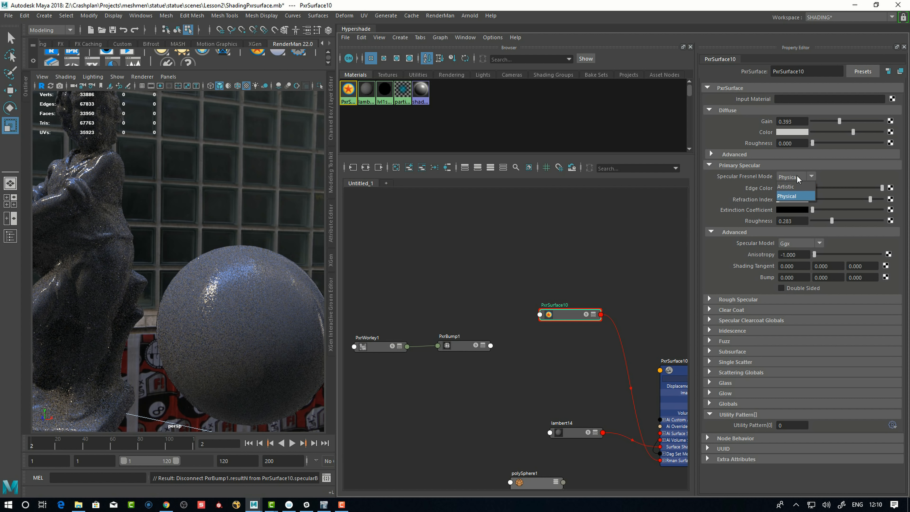
left_click(793, 188)
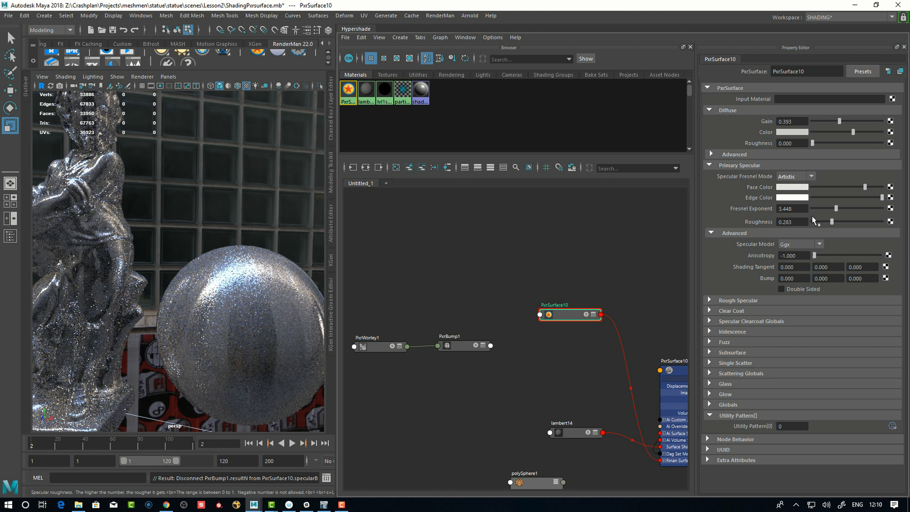
Compare the Physical and Artistic Specular Fresnel Modes on PxrSurface10 and leave it set to Physical.
left_click(793, 177)
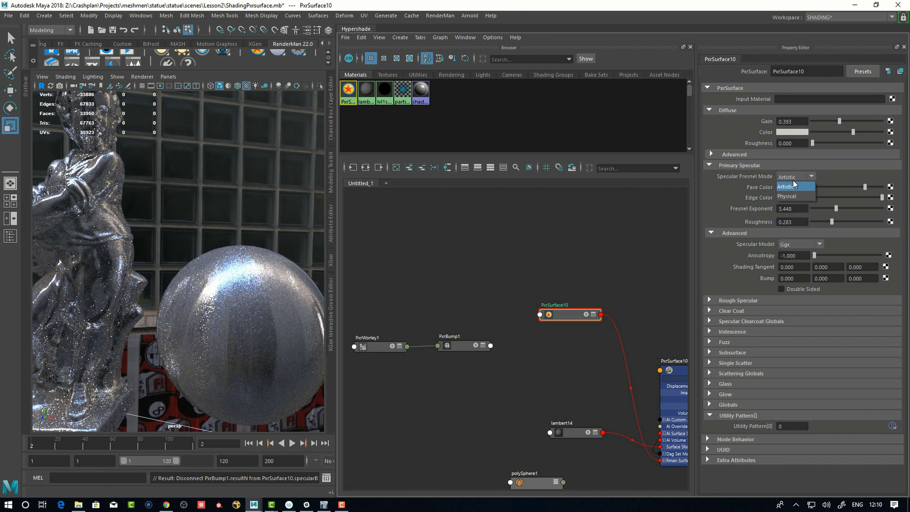
left_click(788, 196)
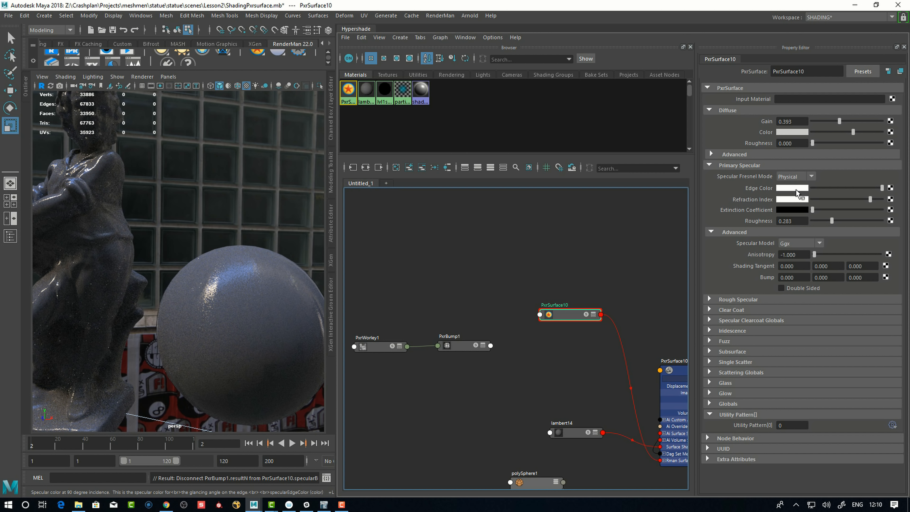
left_click(793, 176)
left_click(788, 186)
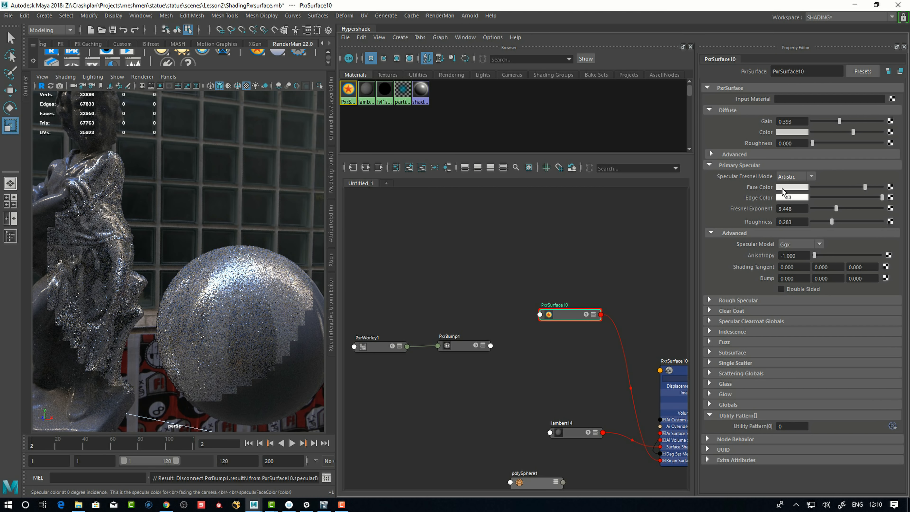
left_click(796, 176)
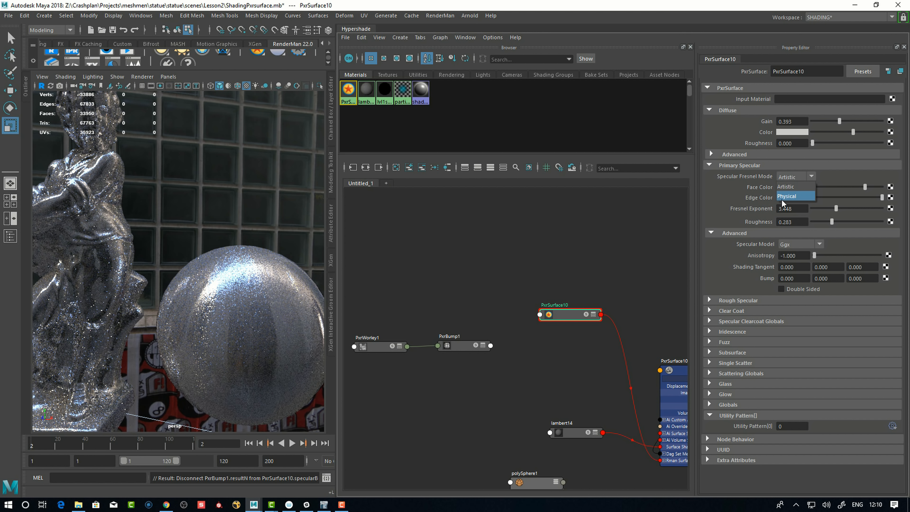
left_click(787, 196)
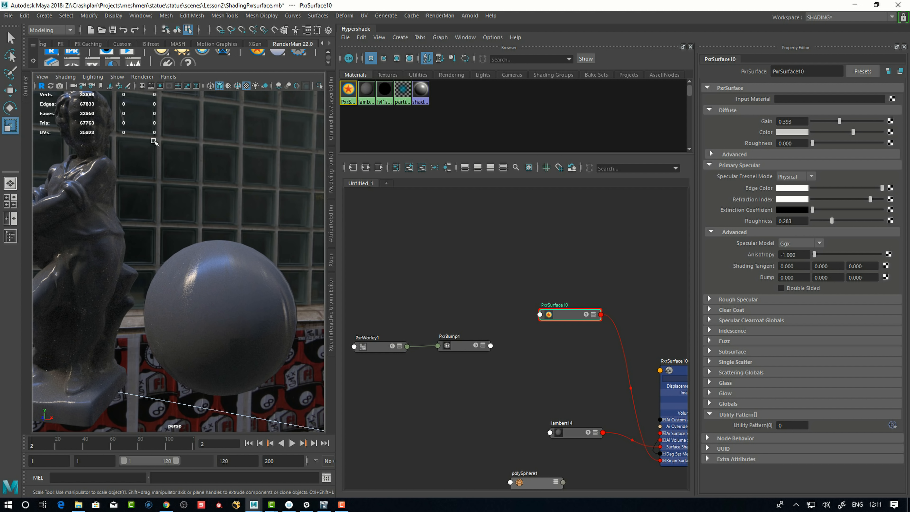
Select the whole sphere in object mode, assign it the Gold metal preset from the Preset Browser, and deselect it.
left_click(199, 290)
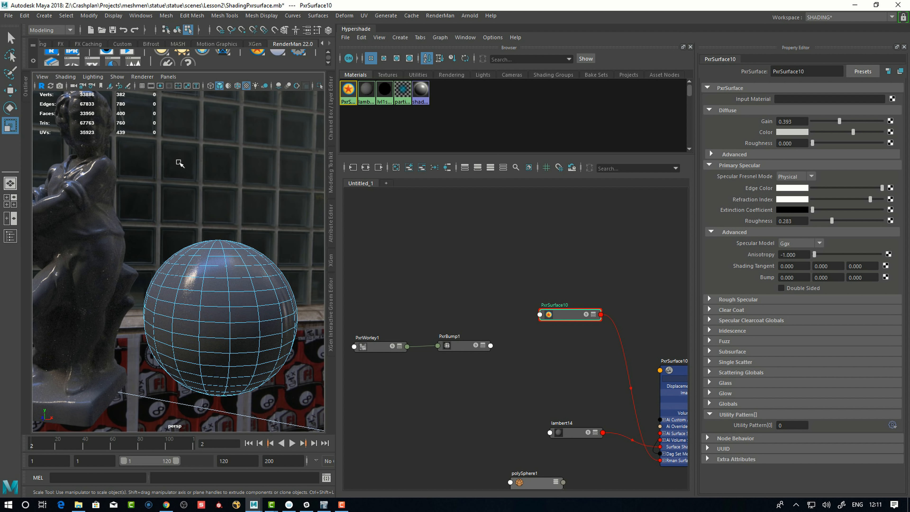
key("F8")
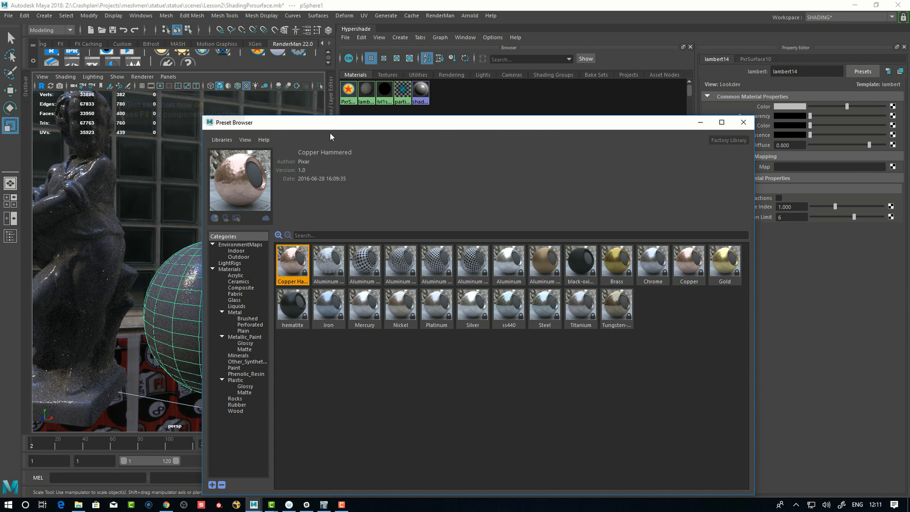
left_click_drag(349, 121, 337, 99)
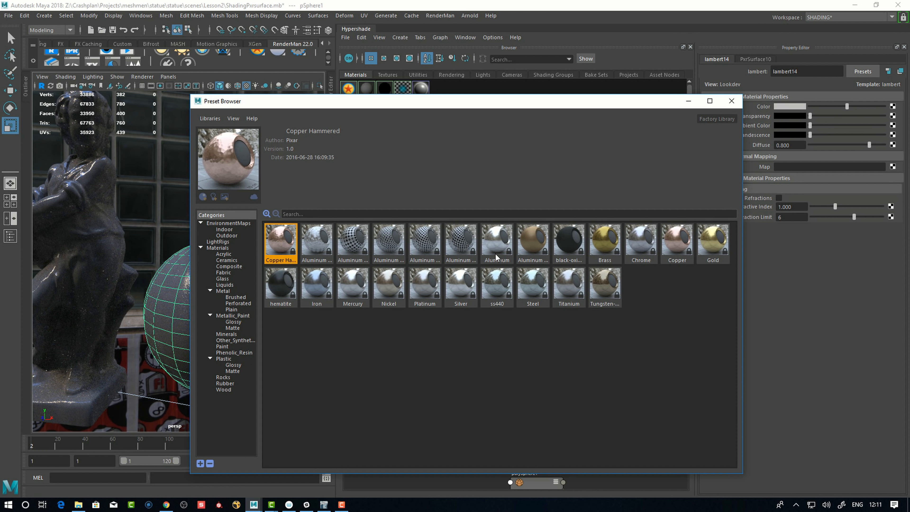
double_click(712, 239)
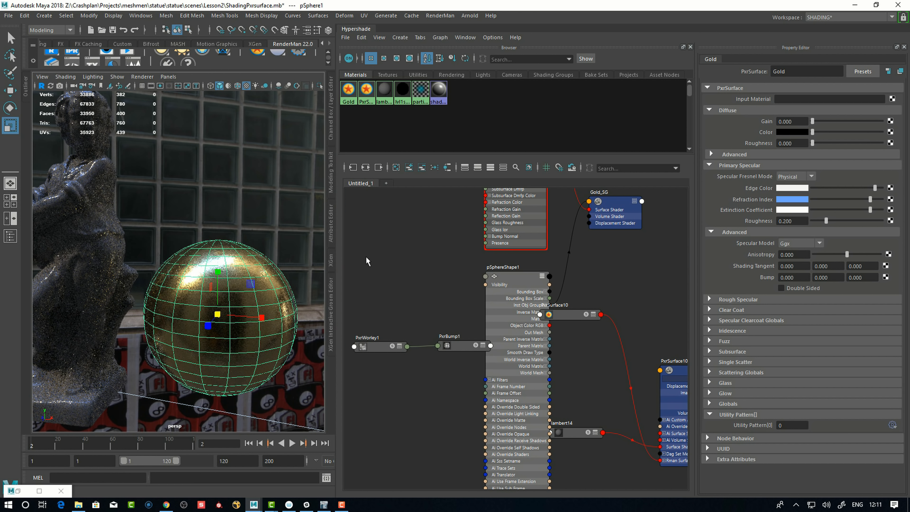
left_click(255, 287)
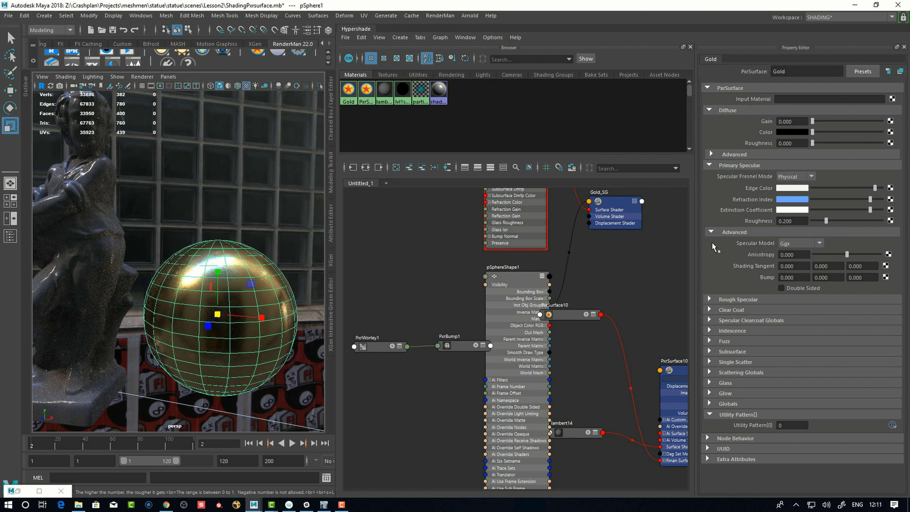
left_click(427, 274)
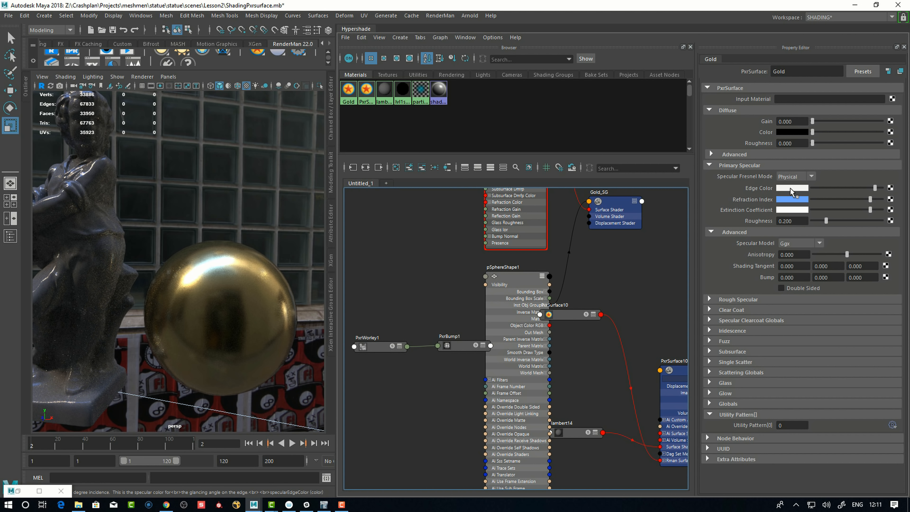
Shift the hue of the Gold material's Refraction Index slightly toward a lighter blue.
left_click(792, 188)
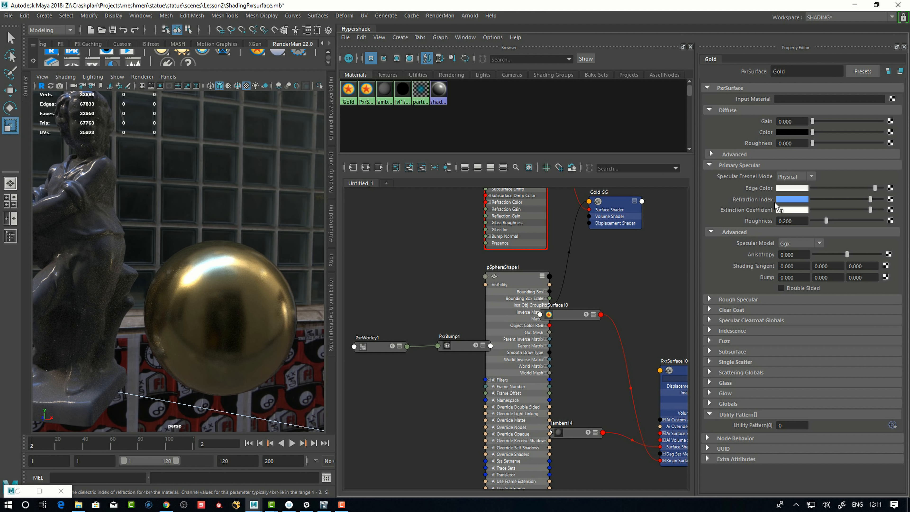
left_click(790, 199)
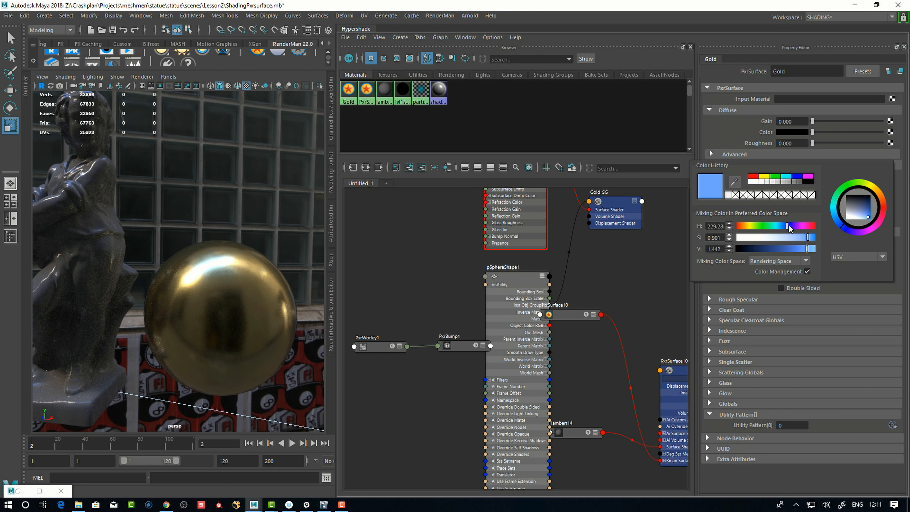
mouse_move(787, 230)
left_mouse_down()
mouse_move(757, 229)
mouse_move(786, 230)
left_mouse_up()
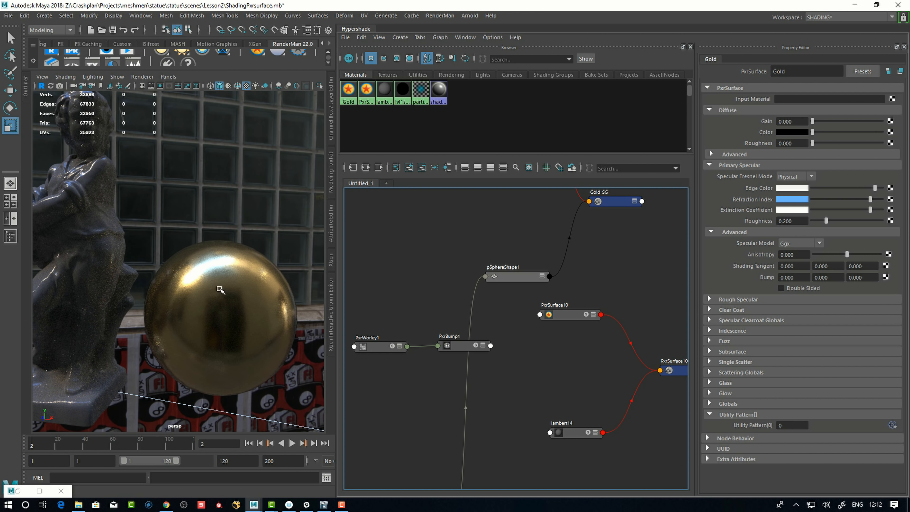
Adjust the hue of the Gold material's Extinction Coefficient.
left_click(513, 280)
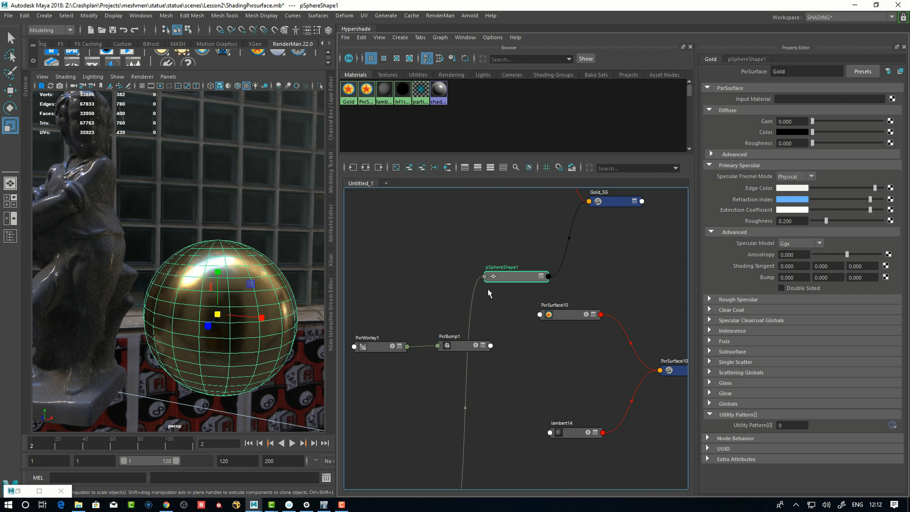
middle_click_drag(612, 267, 602, 362, "alt")
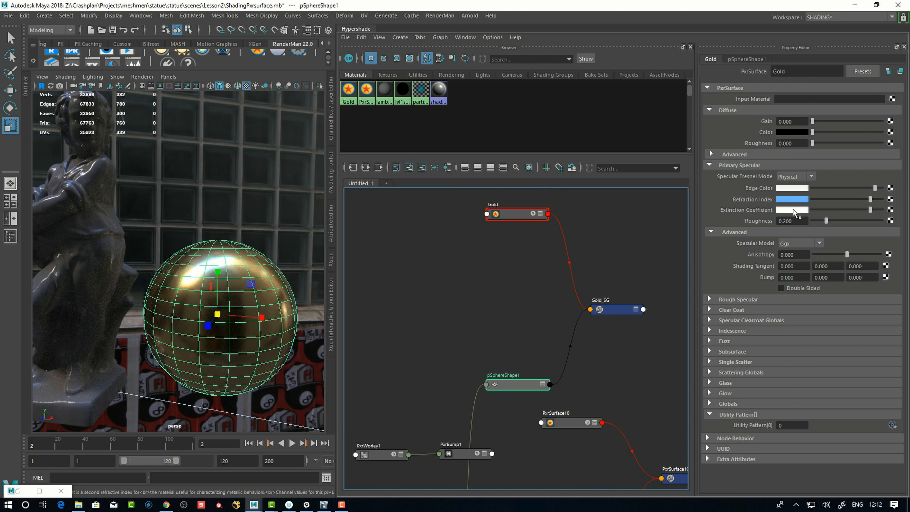
left_click(792, 211)
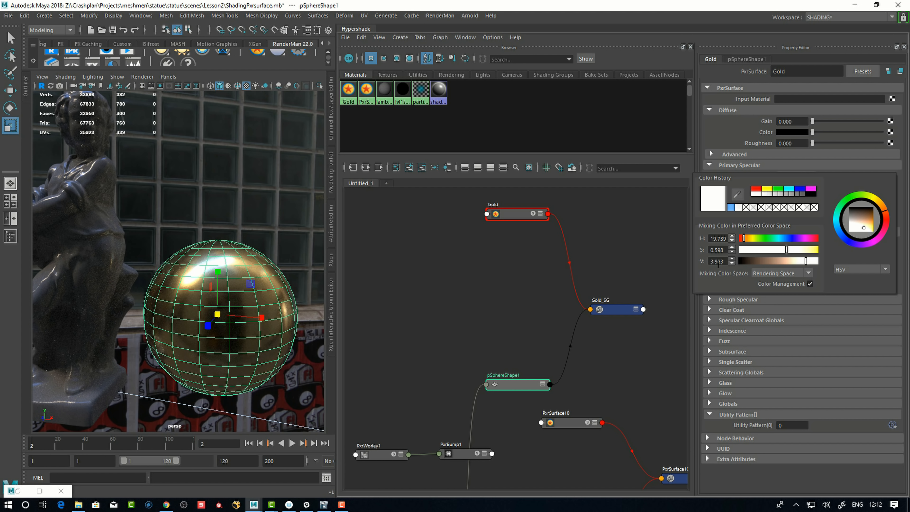
left_click_drag(745, 238, 765, 240)
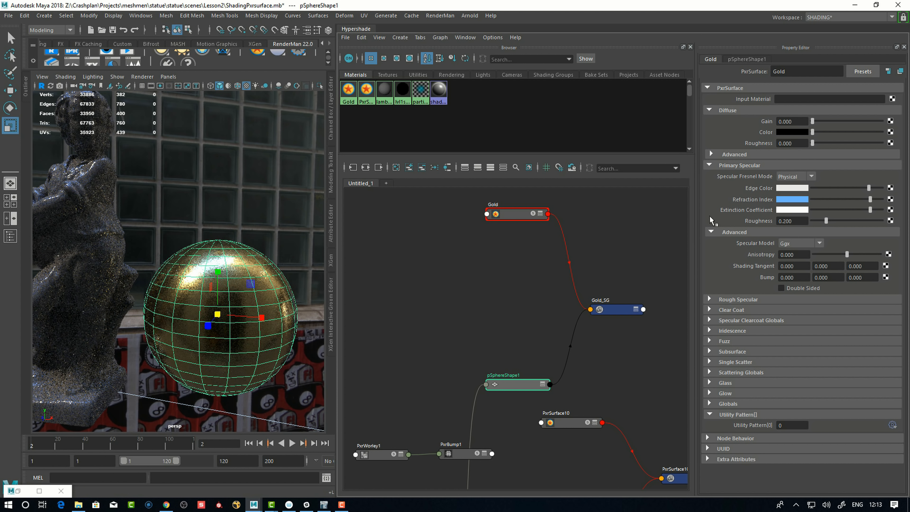
Select the Gold node, shift it slightly in the graph, and switch its Specular Fresnel Mode to Artistic.
left_click_drag(518, 216, 509, 223)
left_click_drag(251, 231, 179, 285, "alt")
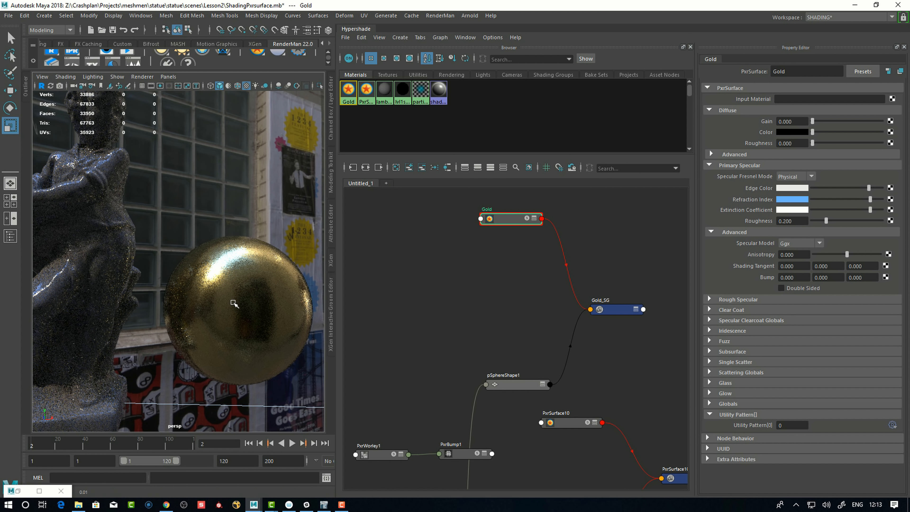
scroll(178, 286, "down", 4)
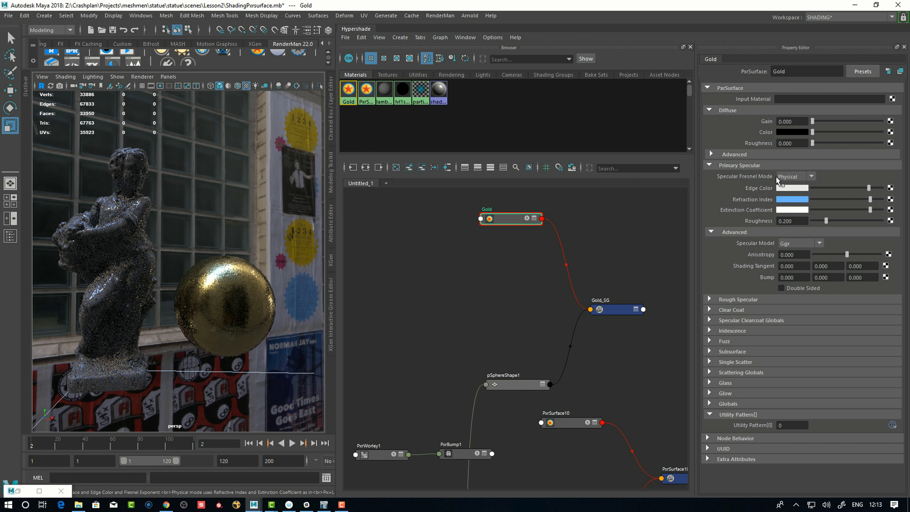
left_click(793, 176)
left_click(794, 187)
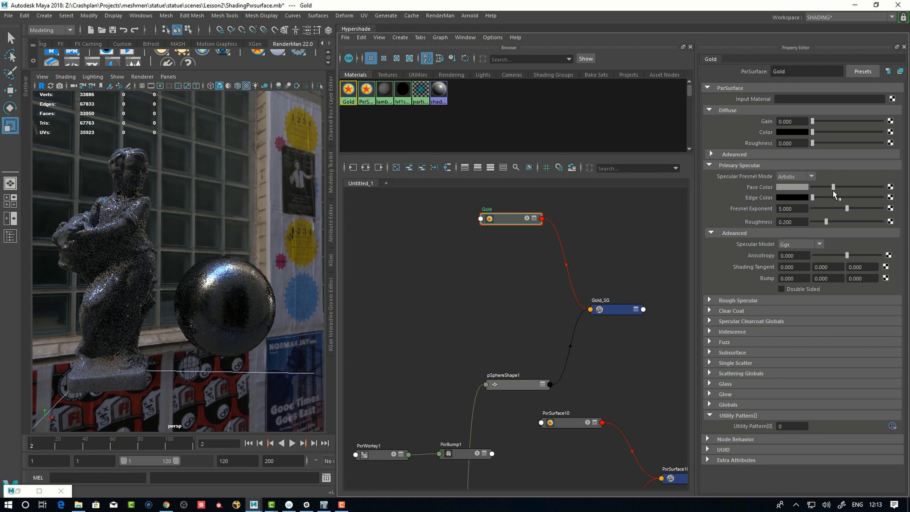
Set Gold's primary specular Face Color to a fully saturated golden orange, Edge Color to light peach, and Fresnel Exponent to about 0.621.
left_click(792, 187)
left_click_drag(738, 229, 821, 232)
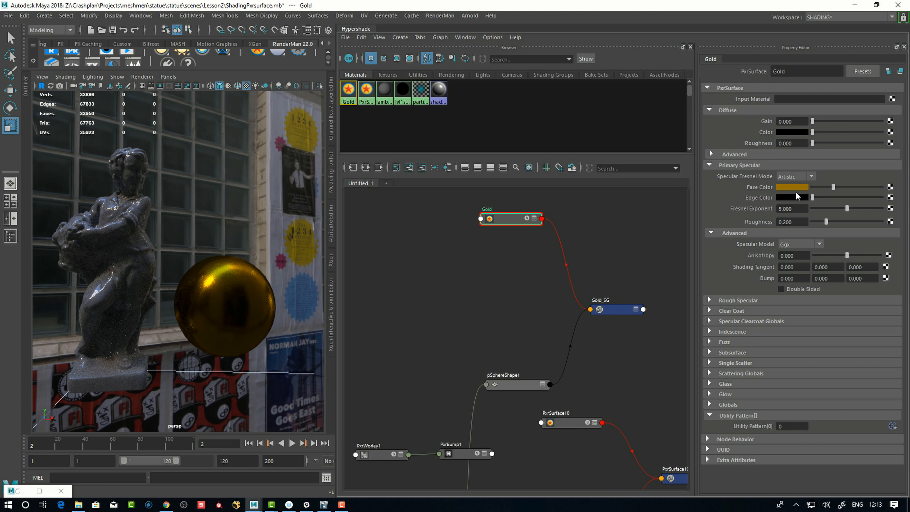
left_click(795, 190)
left_click_drag(794, 242, 804, 242)
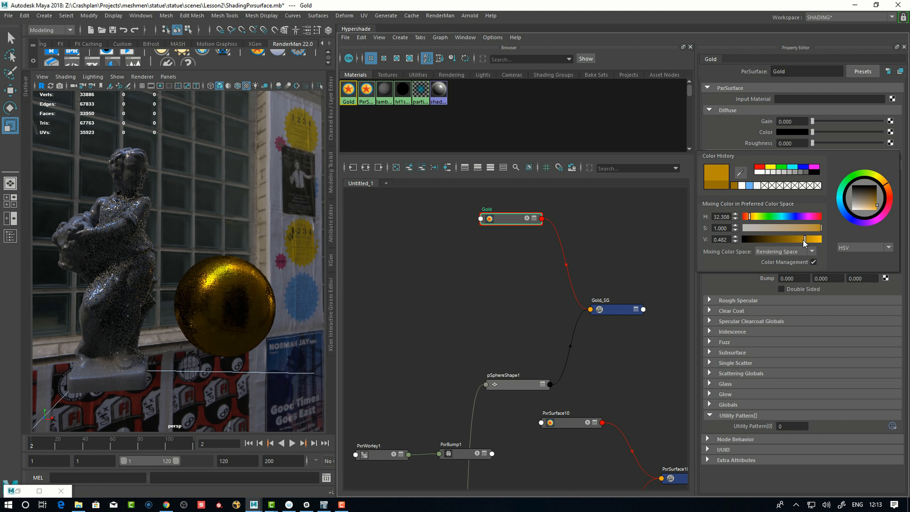
left_click_drag(752, 215, 750, 215)
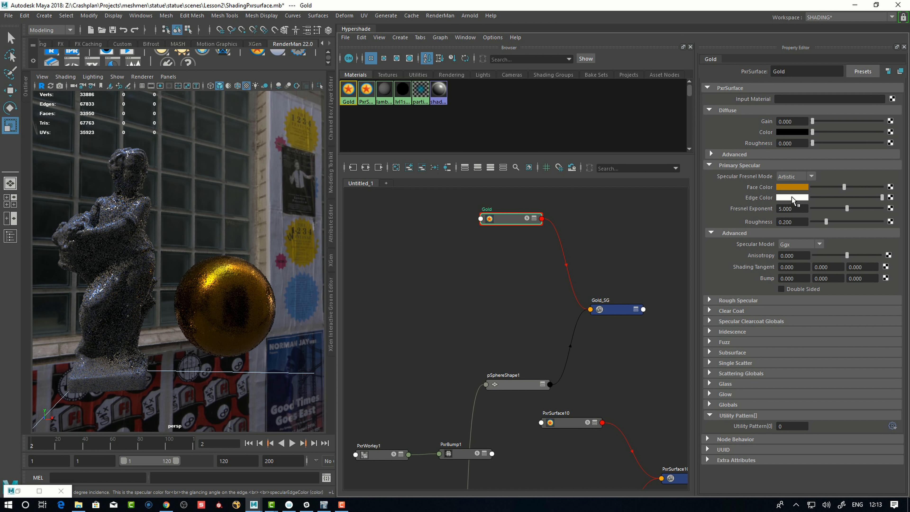
left_click_drag(846, 208, 816, 208)
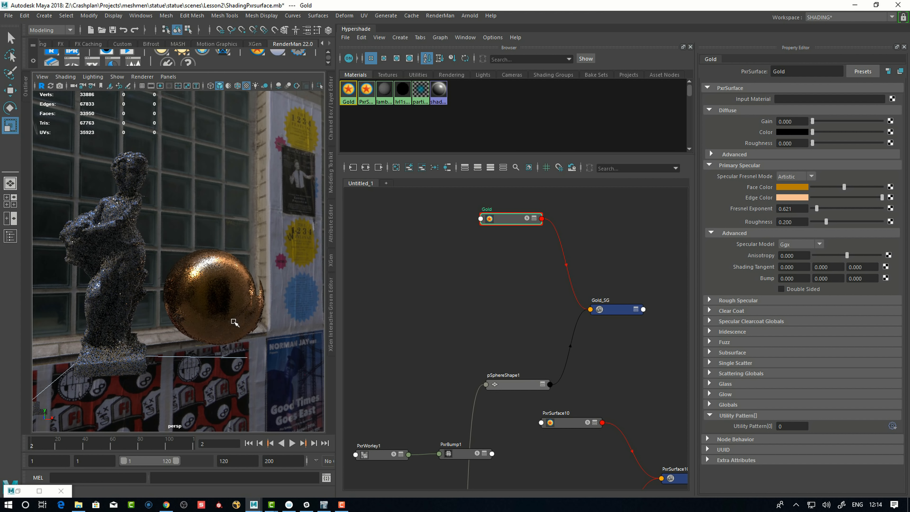
Give Gold's Rough Specular a grey Face Color, light grey Edge Color and Roughness of about 0.525, and set primary Roughness to about 0.086.
left_click(709, 300)
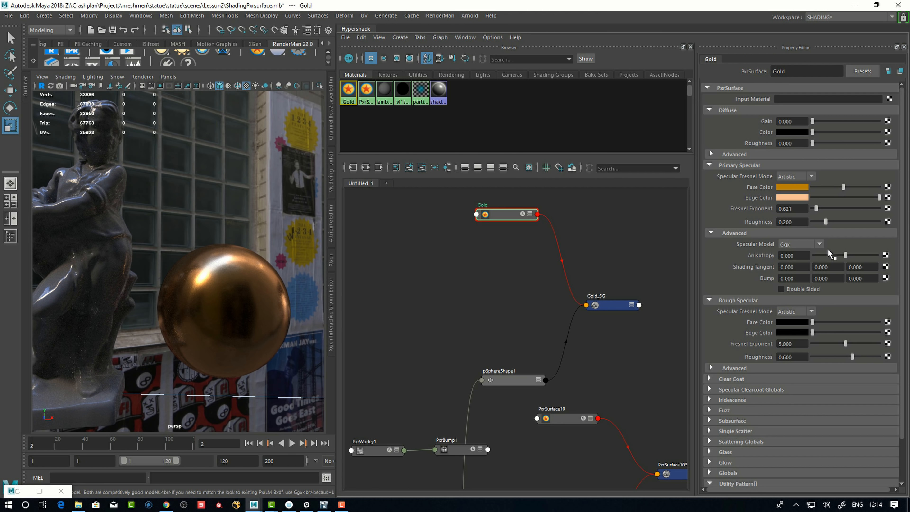
left_click_drag(812, 322, 823, 322)
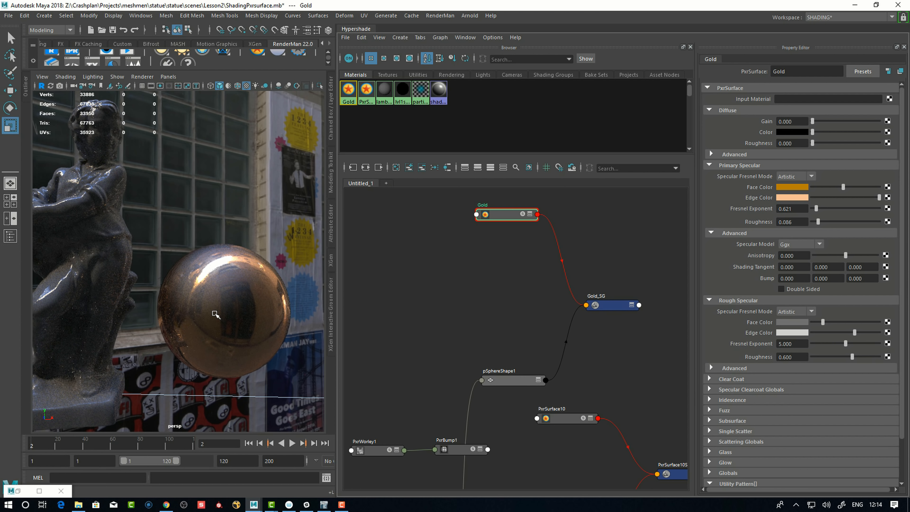
left_click_drag(852, 356, 847, 357)
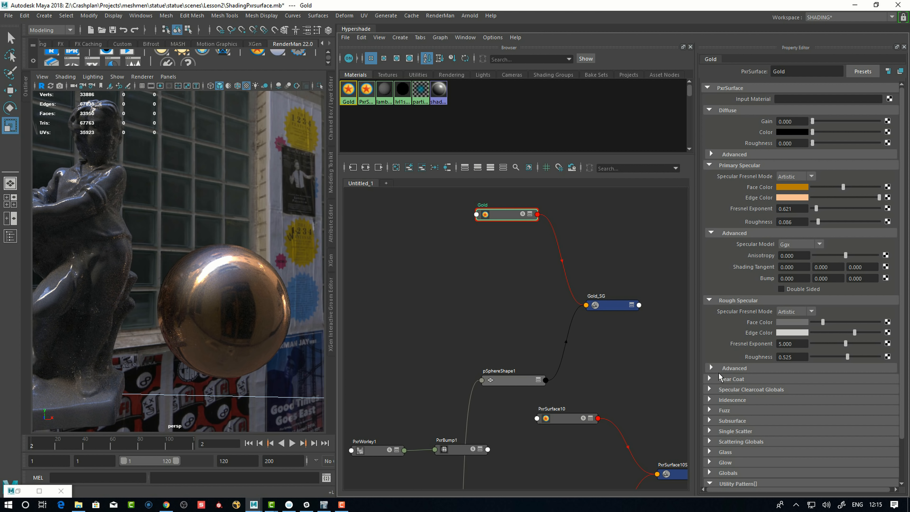
Examine the advanced Rough Specular attributes of Gold, including Specular Model and Shading Tangent, and collapse the Rough and Primary Specular sections.
left_click(716, 369)
left_click(800, 379)
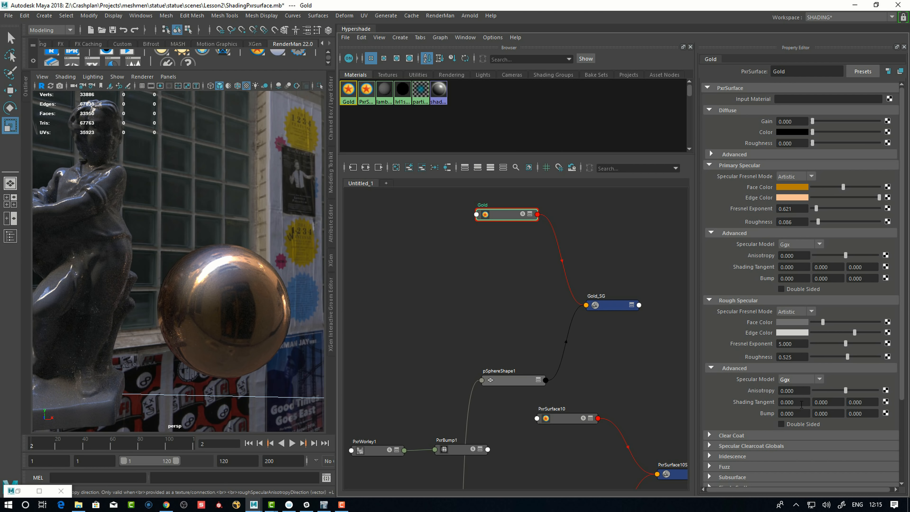
left_click(801, 399)
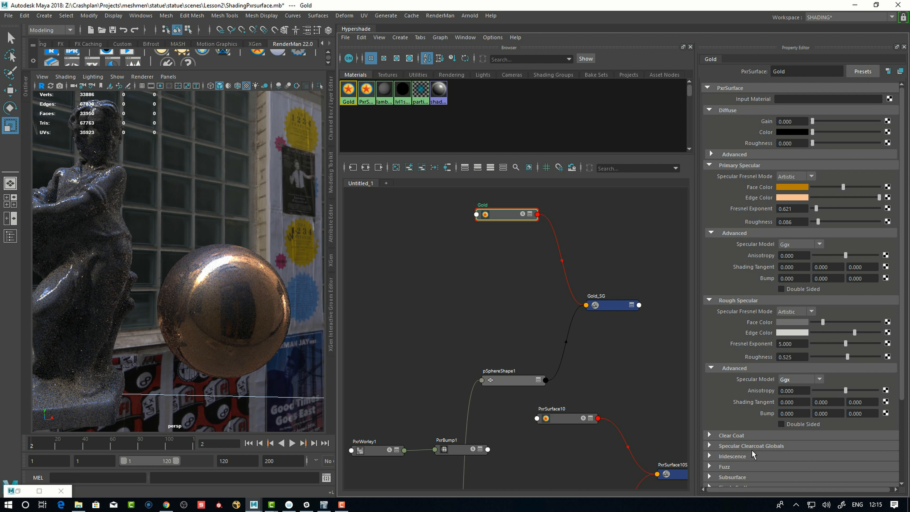
left_click(709, 300)
left_click(709, 165)
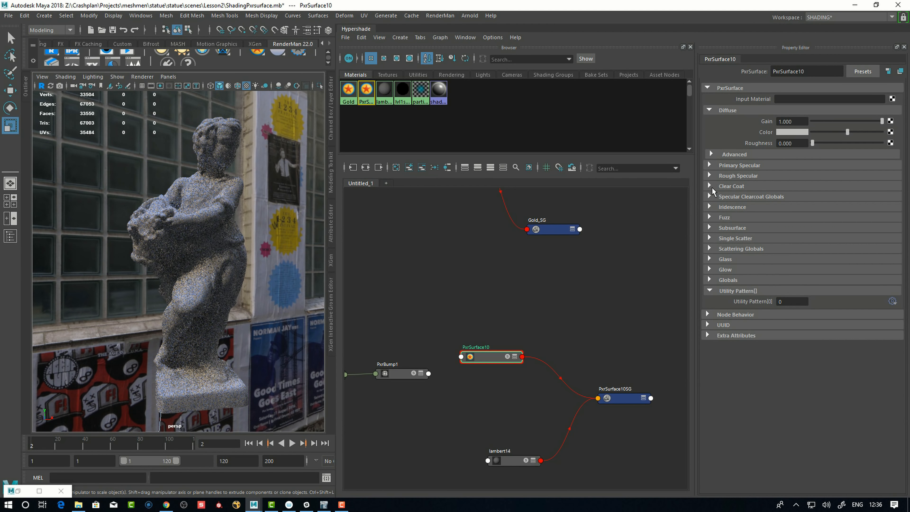
Expand PxrSurface10's Clear Coat settings, try the Physical Specular Fresnel Mode there, and switch it back to Artistic.
left_click(710, 187)
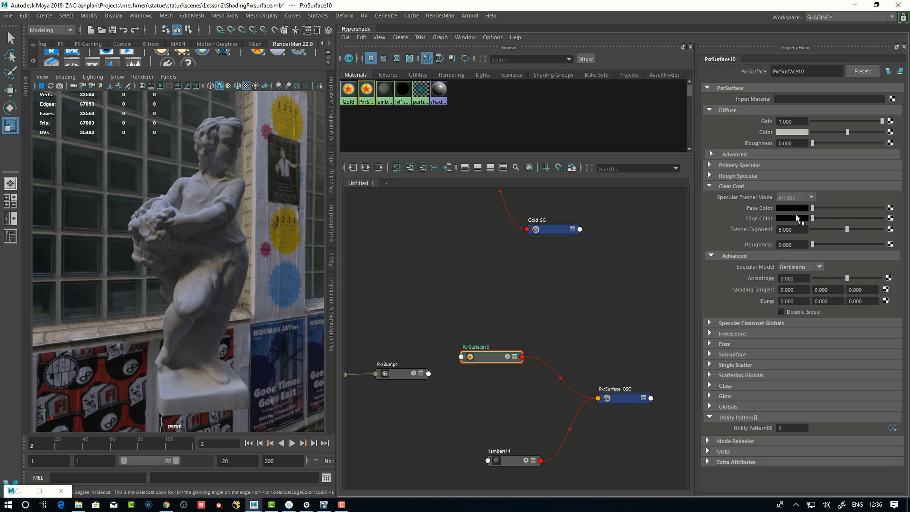
left_click(710, 165)
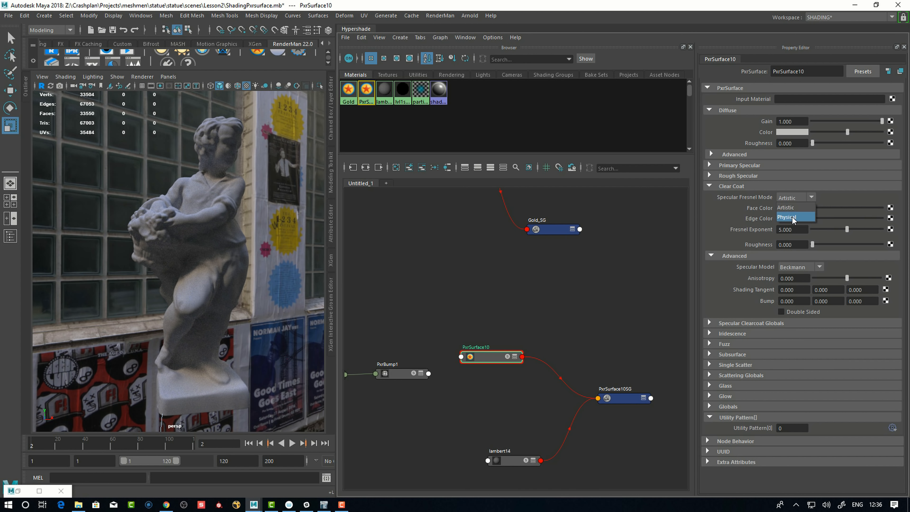
left_click(792, 217)
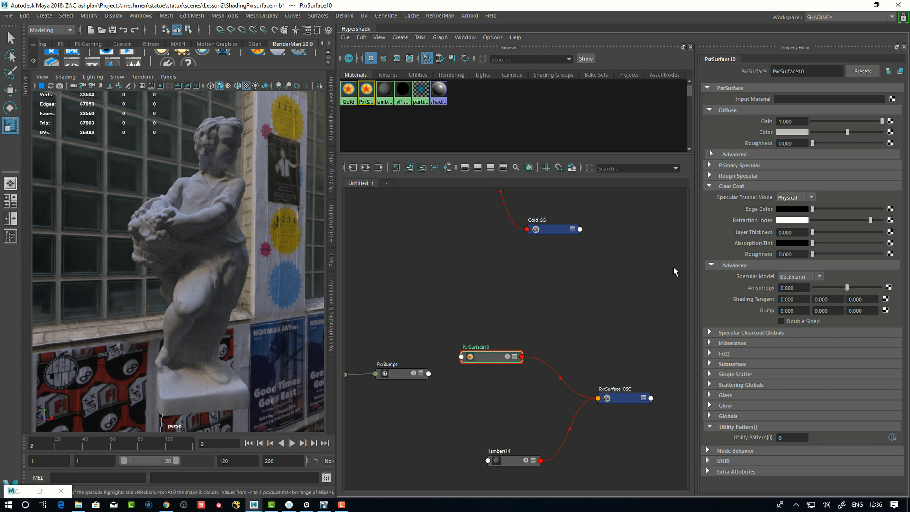
left_click(797, 201)
left_click(797, 214)
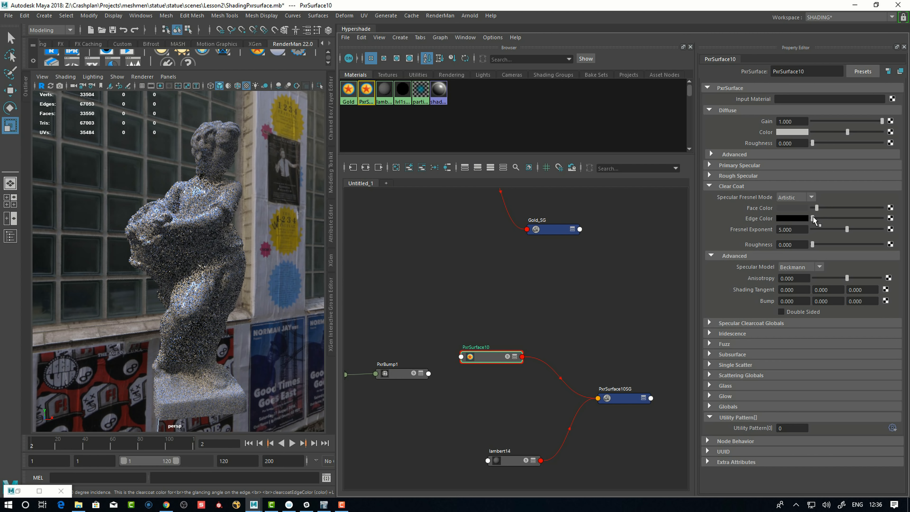
Try near-white and dark Edge and Face Colors in PxrSurface10's Clear Coat, ending with both colors black.
left_click_drag(812, 218, 867, 218)
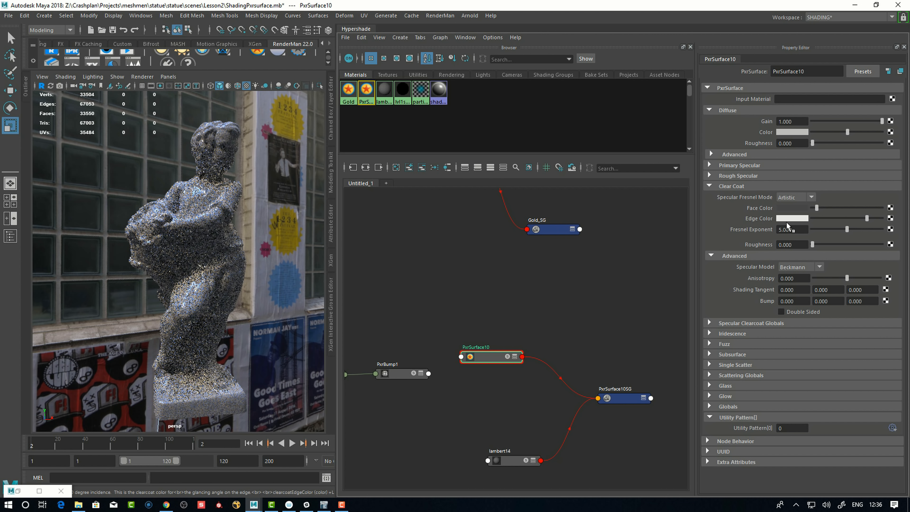
right_click_drag(222, 250, 290, 207, "alt")
middle_click_drag(290, 207, 292, 251, "alt")
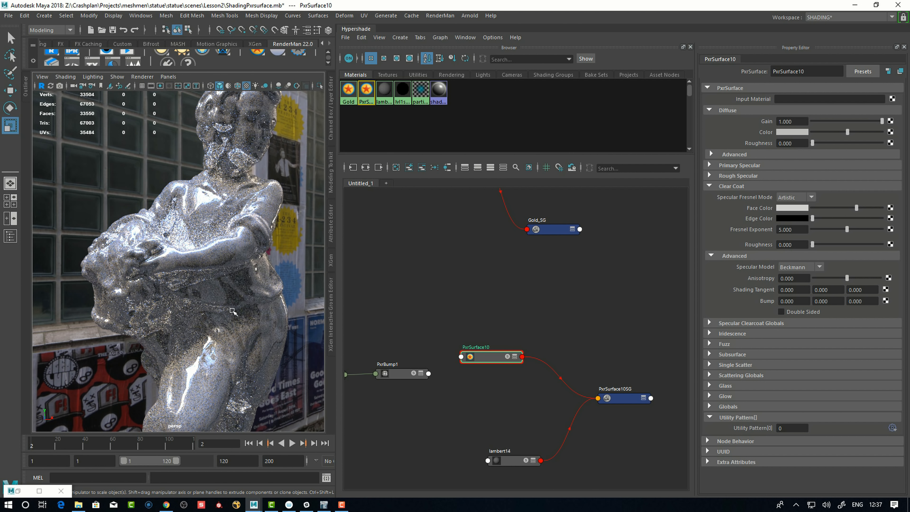
left_click_drag(855, 208, 812, 208)
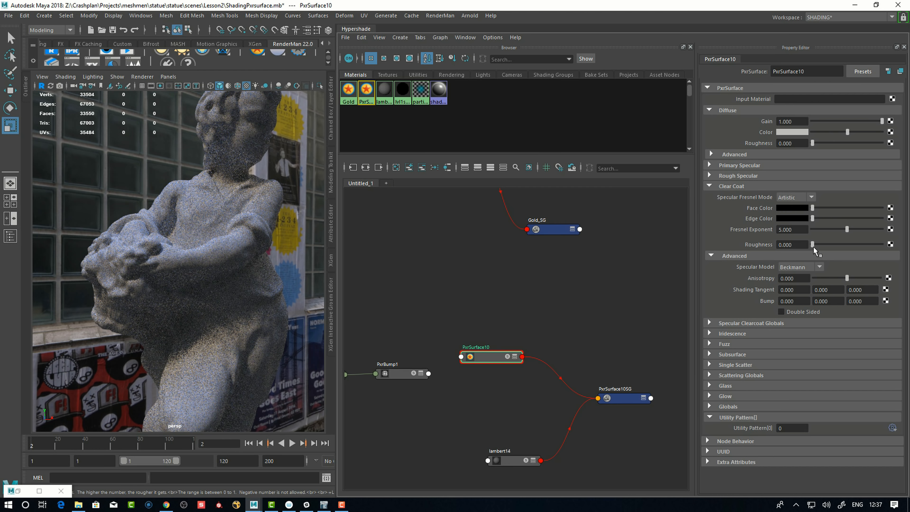
left_click_drag(811, 207, 817, 208)
middle_click_drag(253, 356, 244, 334, "alt")
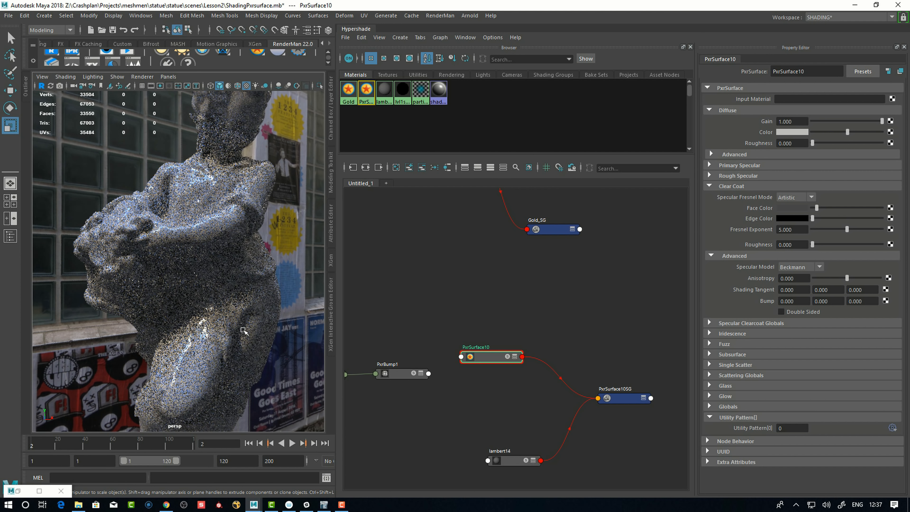
left_click_drag(816, 207, 806, 213)
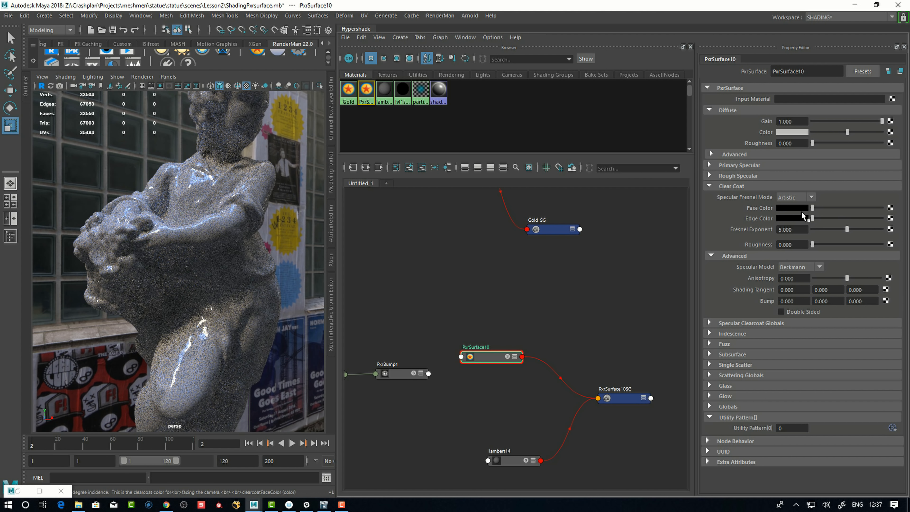
Give PxrSurface10 golden-brown Primary Specular Face and Edge Colors, a Diffuse Gain of about 0.245, and dark grey Clear Coat Face and Edge Colors.
left_click(710, 166)
left_click(792, 197)
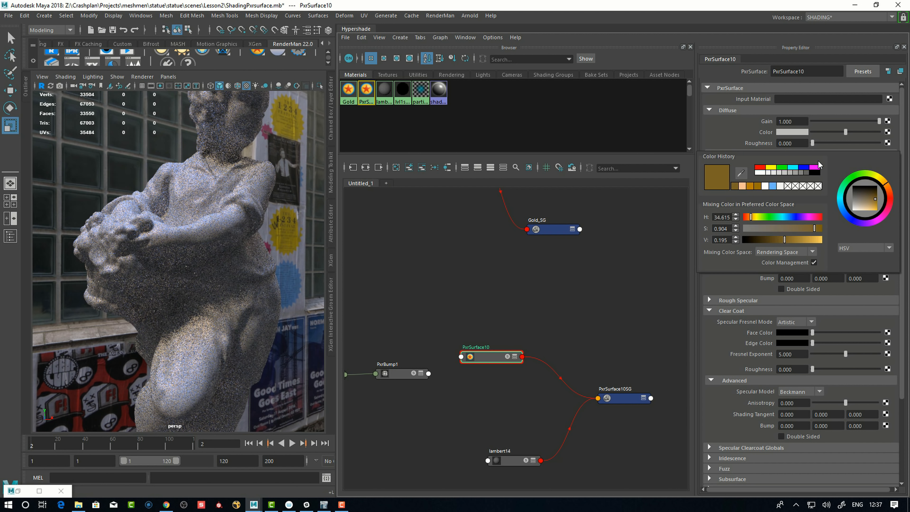
left_click_drag(859, 123, 828, 123)
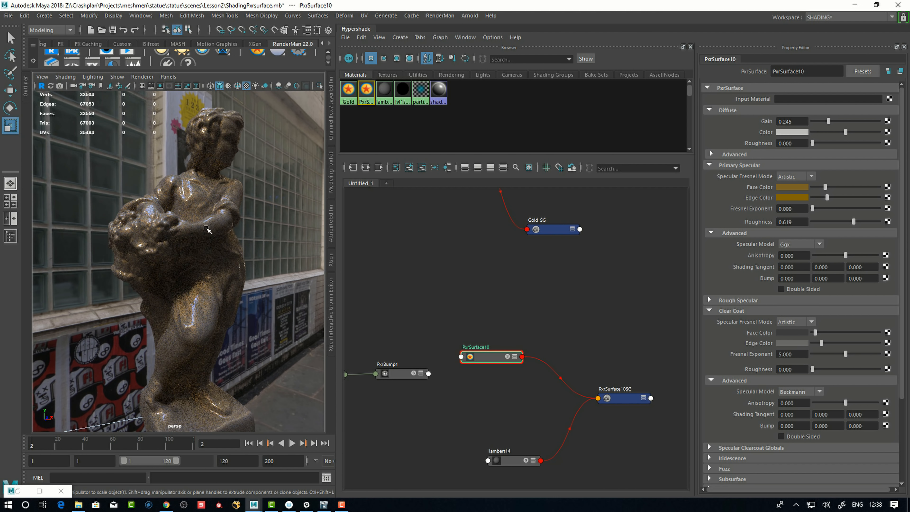
right_click_drag(205, 276, 206, 308, "alt")
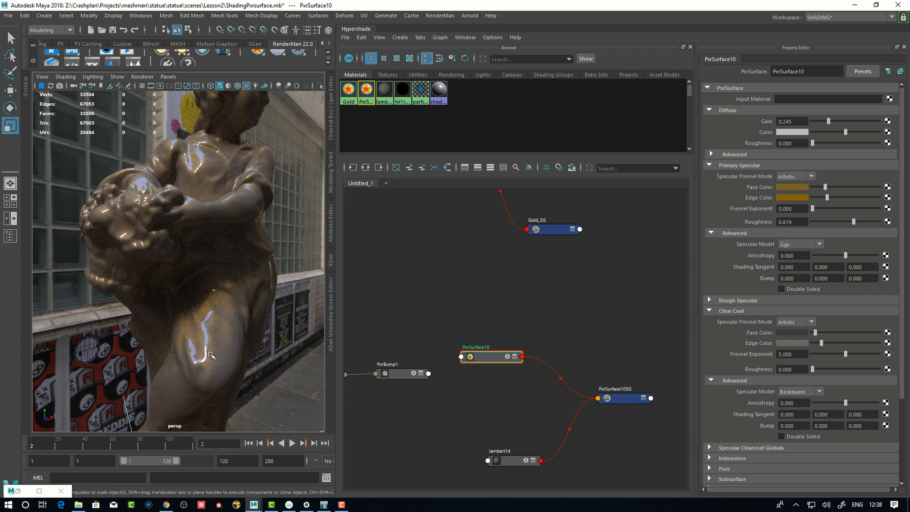
left_click_drag(226, 364, 212, 354, "alt")
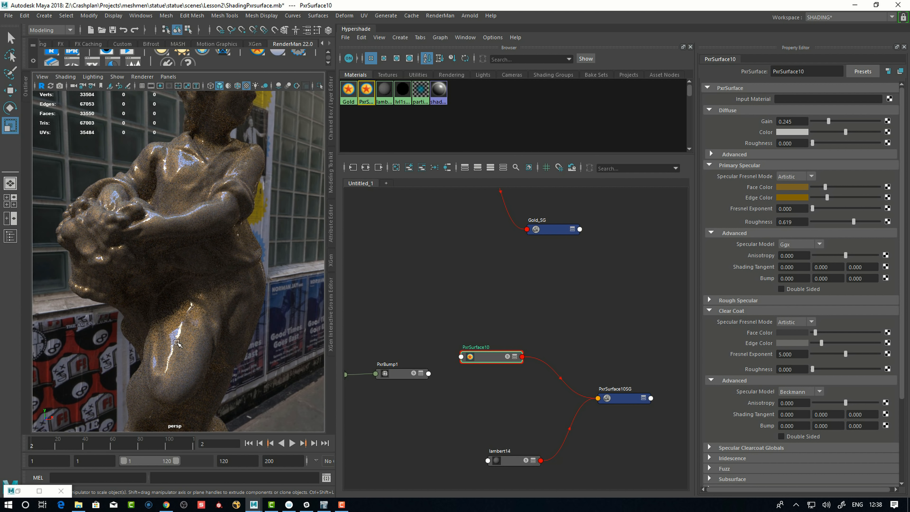
Set the Clear Coat Fresnel Exponent to about 3.885, try a Roughness of about 0.432, and reduce it to about 0.043.
mouse_move(845, 354)
left_mouse_down()
mouse_move(879, 354)
mouse_move(837, 354)
left_mouse_up()
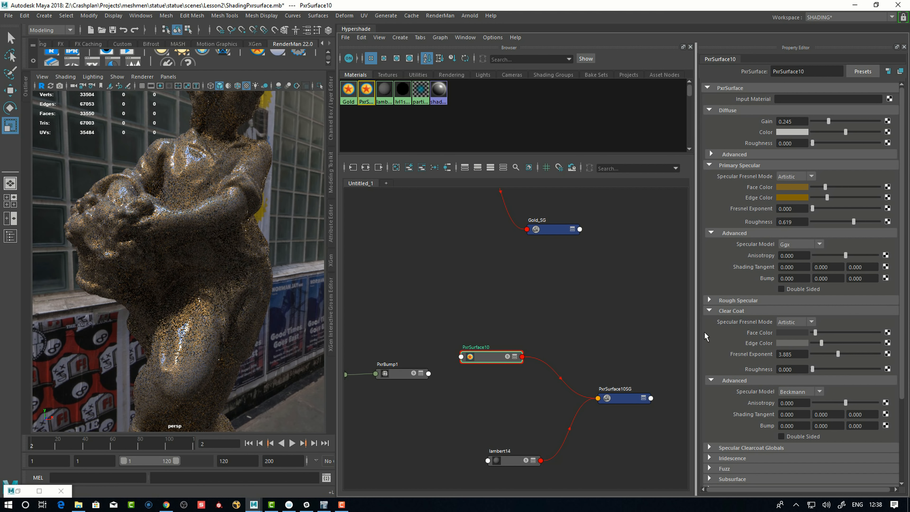
left_click_drag(812, 368, 841, 369)
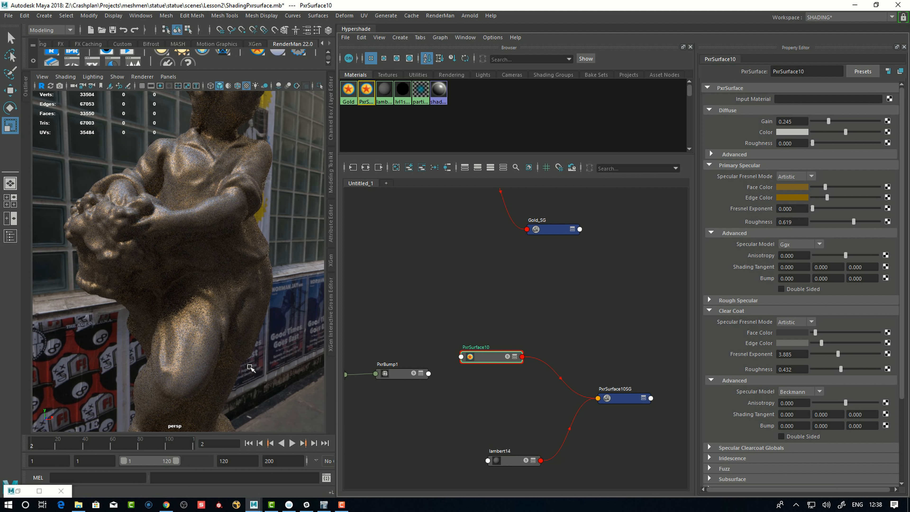
left_click_drag(841, 368, 817, 369)
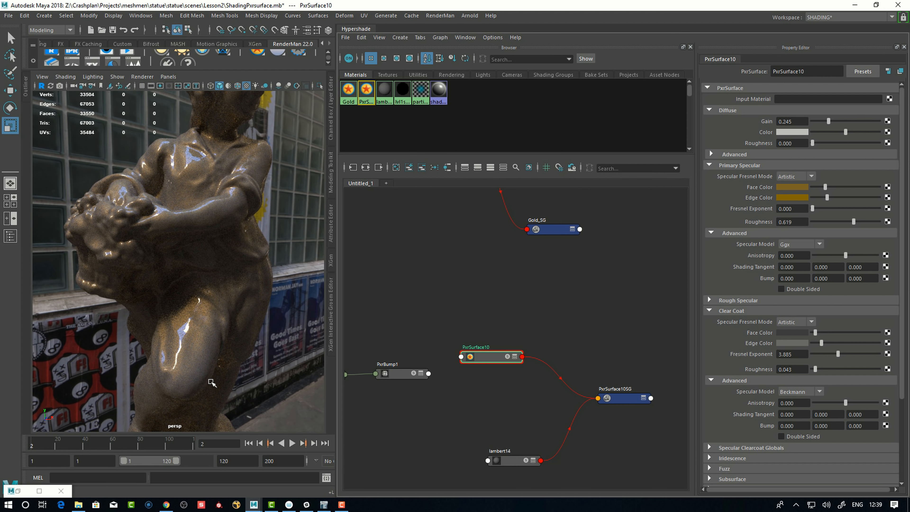
Expand Specular Clearcoat Globals, try Clearcoat Energy Compensation at 1.000, and bring it down to about 0.024.
left_click(709, 447)
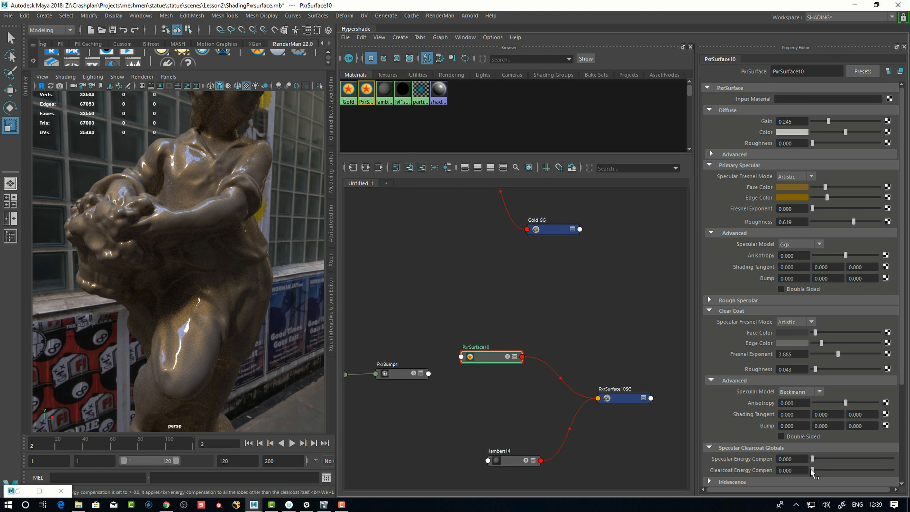
left_click_drag(813, 459, 892, 459)
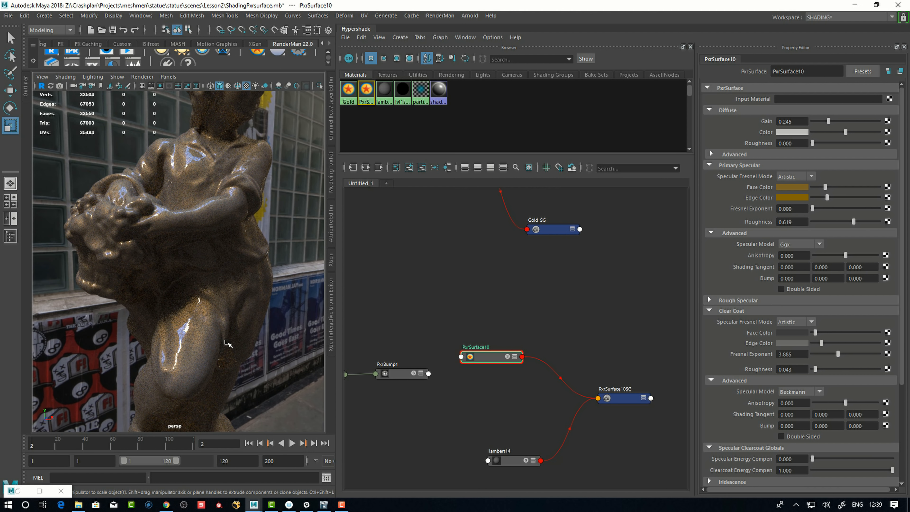
left_click_drag(892, 470, 814, 470)
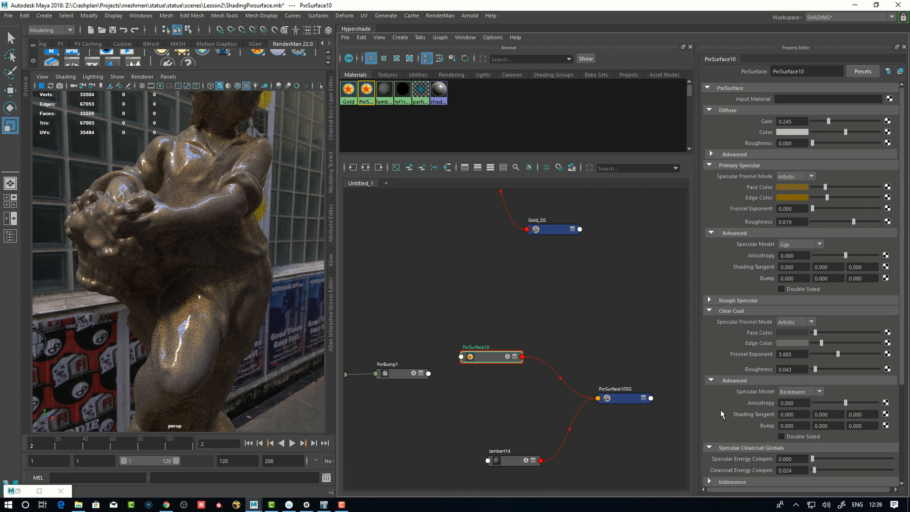
Connect PxrBump1's Result N output to PxrSurface10's Clearcoat Bump Normal input in the node graph.
left_click_drag(486, 363, 490, 344)
key("3")
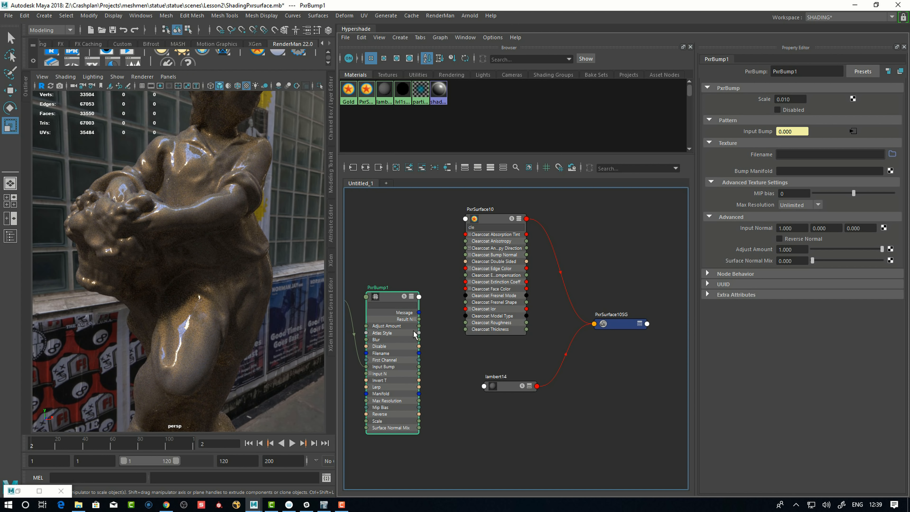
left_click_drag(435, 294, 465, 255)
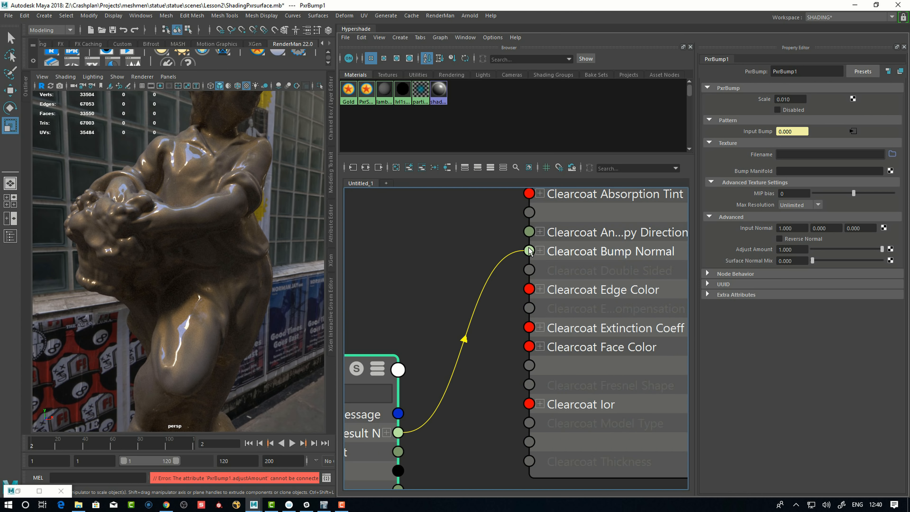
left_click_drag(531, 252, 529, 251)
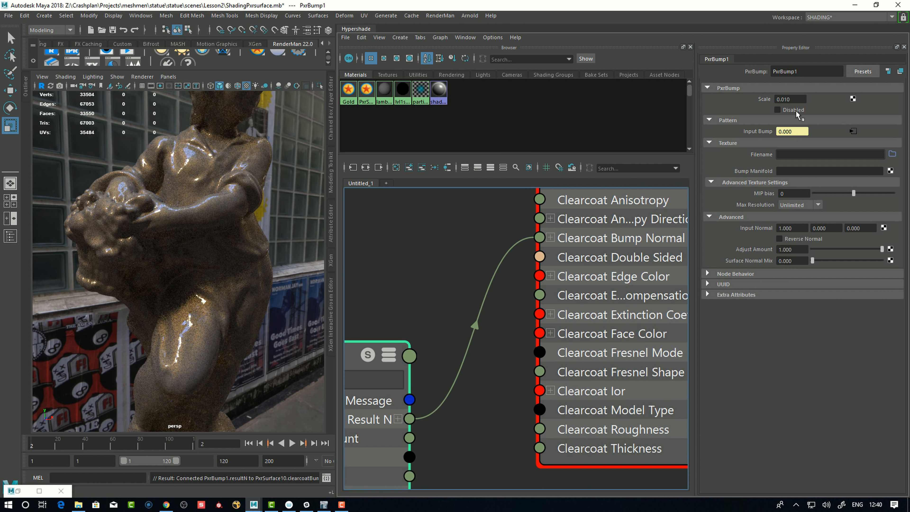
Set PxrBump1's Scale to 0.001.
double_click(781, 99)
type("0.1")
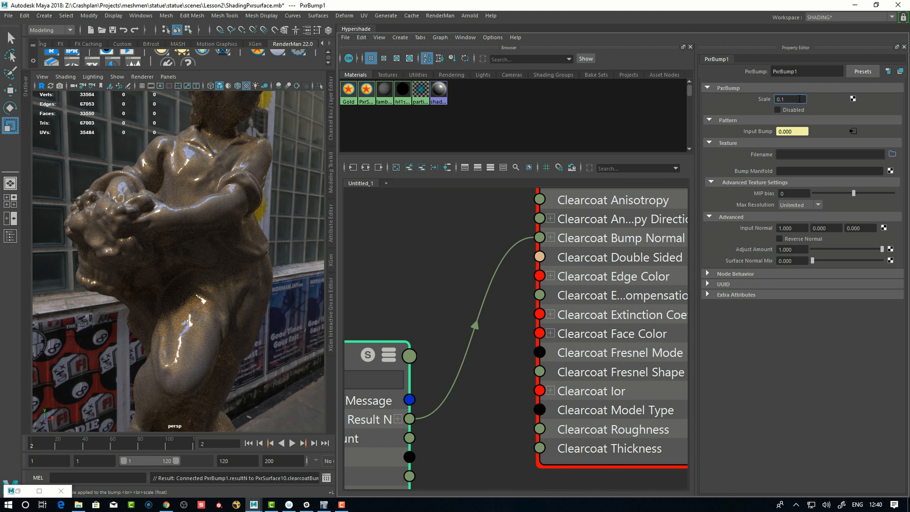
key("BackSpace")
type("001")
key("Return")
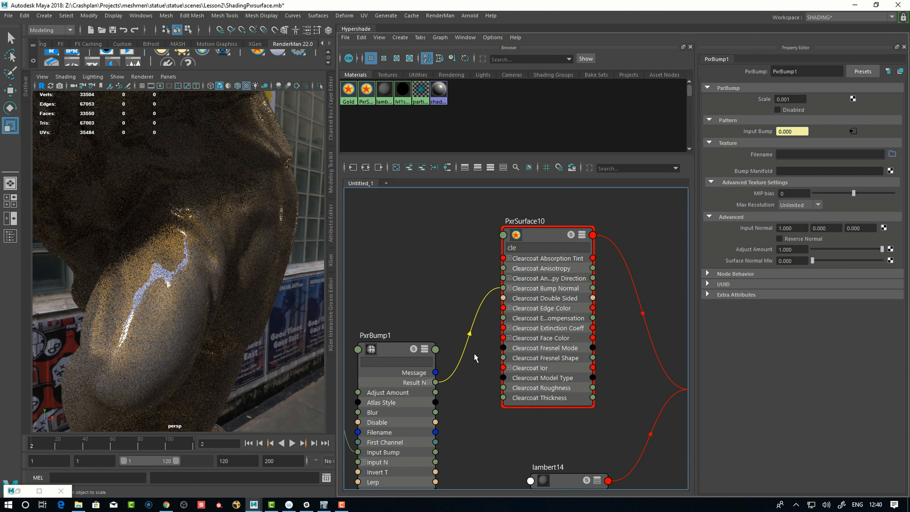
Delete the bump connection to Clearcoat Bump Normal and collapse the PxrSurface10 and PxrBump1 nodes.
key("Delete")
left_click(549, 274)
key("1")
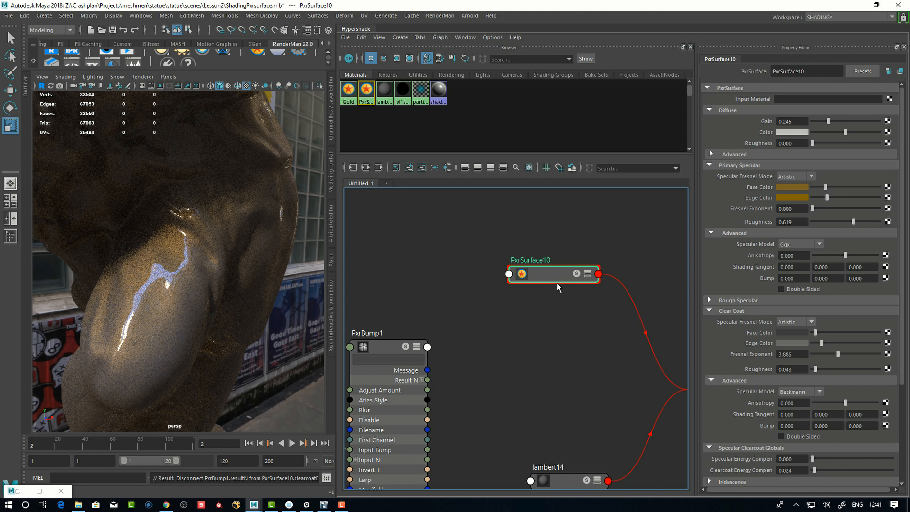
left_click(388, 349)
key("1")
Switch PxrSurface10's Clear Coat Specular Fresnel Mode to Physical and set its Roughness to 0.000.
left_click(542, 277)
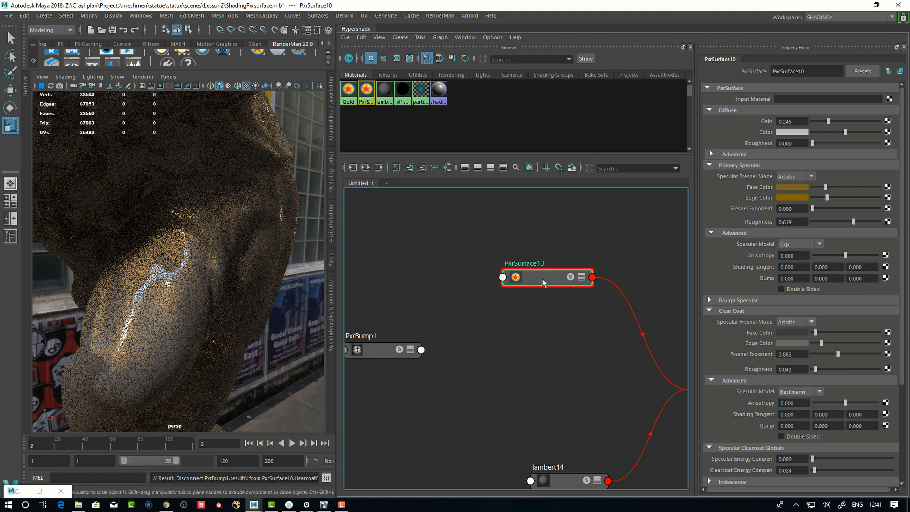
left_click_drag(544, 283, 540, 285)
left_click(795, 321)
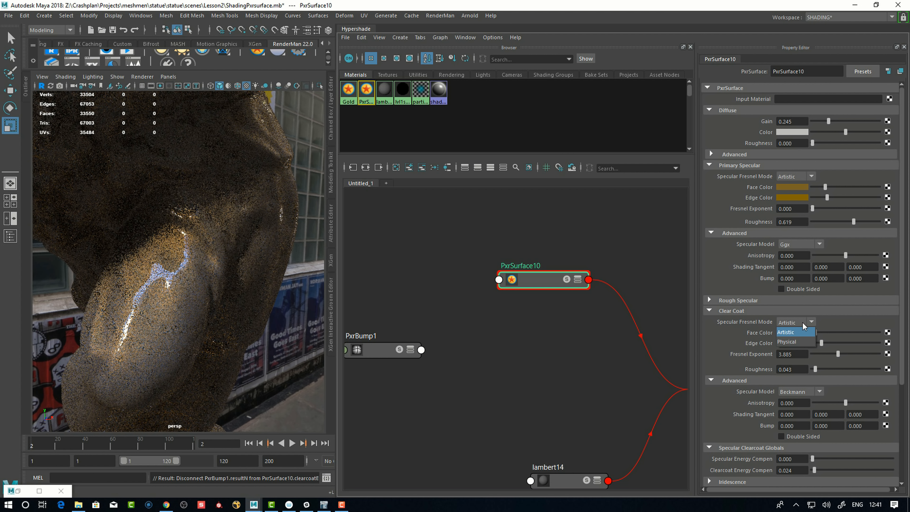
left_click(792, 342)
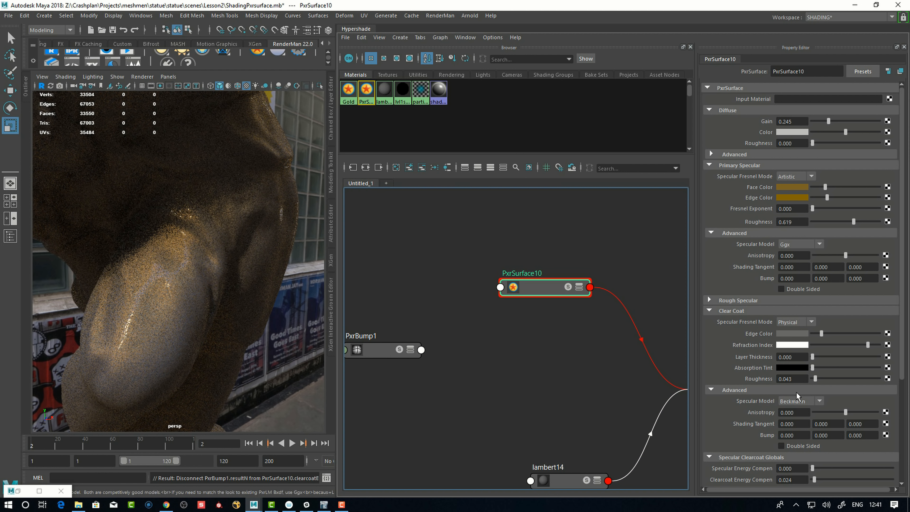
left_click_drag(815, 379, 808, 380)
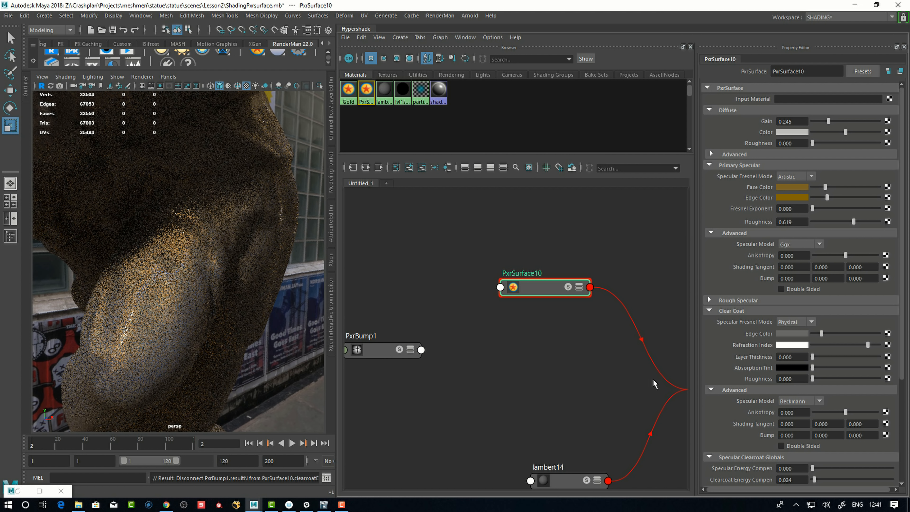
Set the Clear Coat Refraction Index's HSV value to 1, try 1.252 and higher values, and lighten the Edge Color to light grey.
left_click(791, 345)
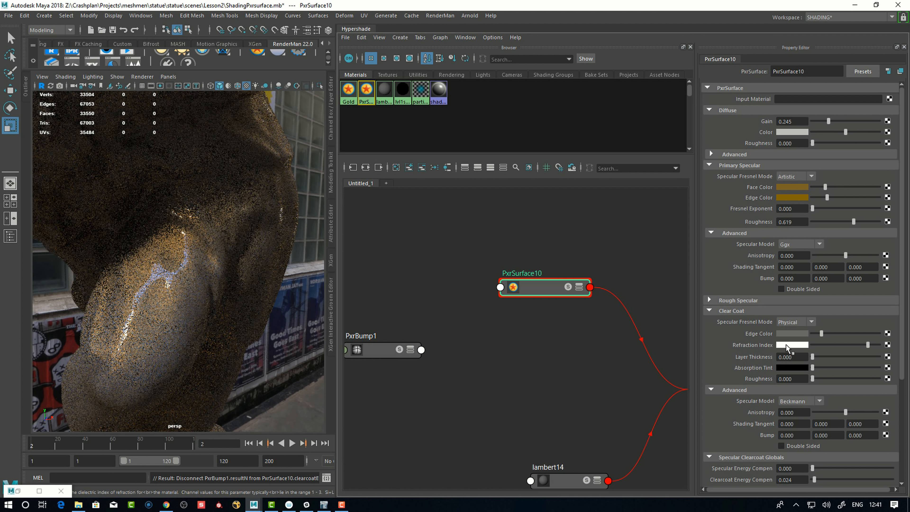
left_click(791, 344)
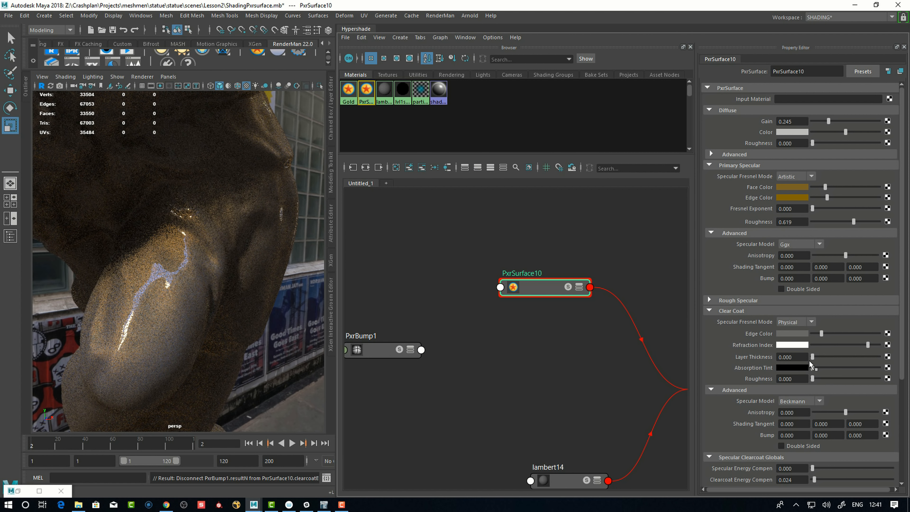
left_click(792, 344)
mouse_move(810, 394)
left_mouse_down()
mouse_move(752, 398)
mouse_move(794, 400)
left_mouse_up()
left_click_drag(723, 395, 683, 400)
type("1")
key("Return")
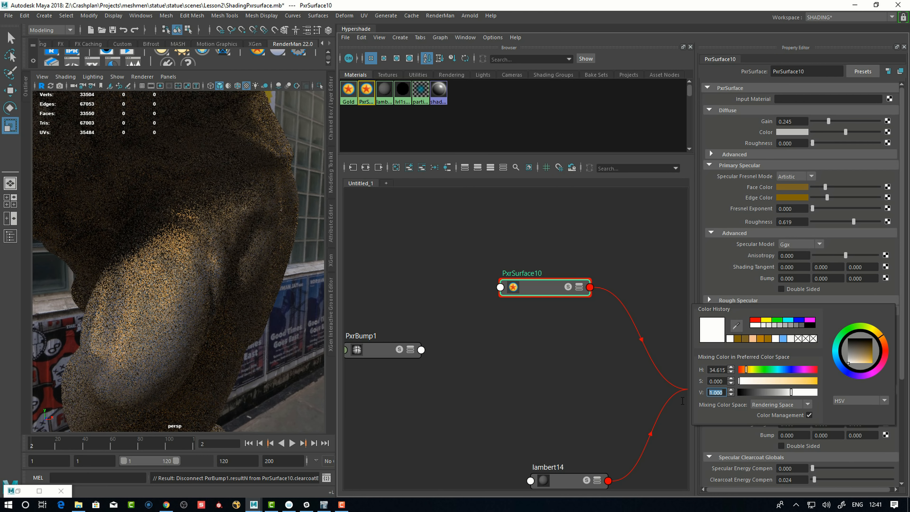
left_click(793, 394)
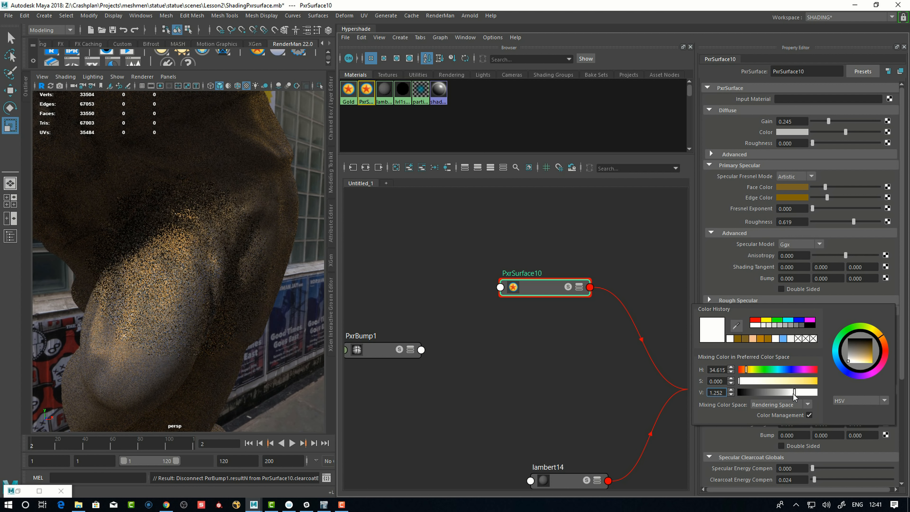
left_click_drag(792, 394, 816, 395)
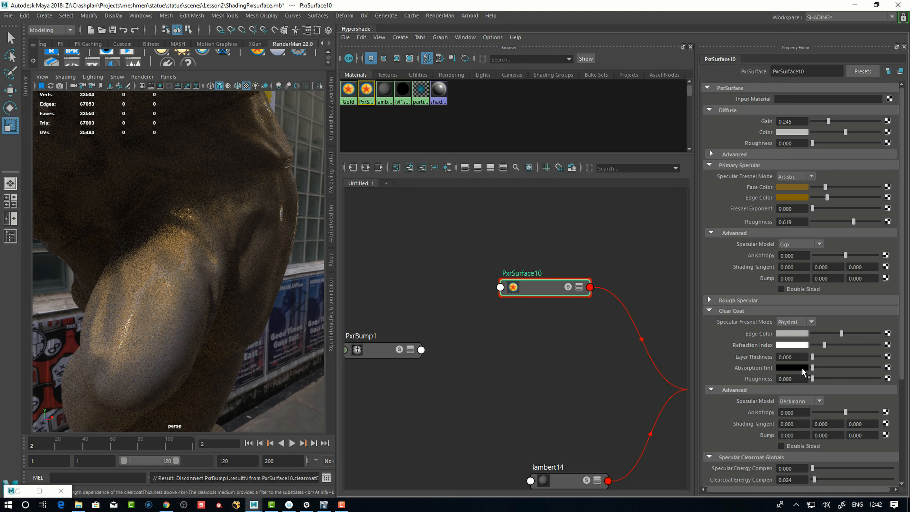
Set the Clear Coat Absorption Tint to a muted magenta and raise the Layer Thickness to about 0.676.
left_click(794, 369)
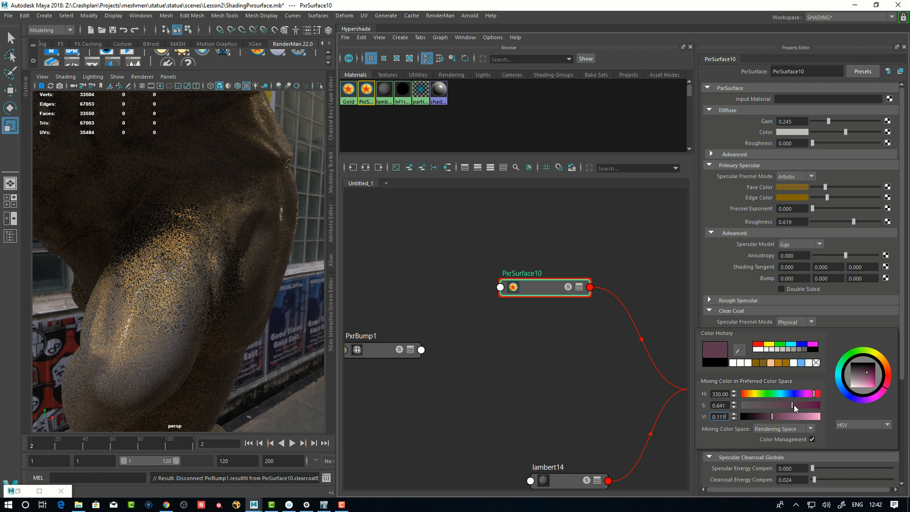
left_click_drag(793, 405, 802, 406)
left_click_drag(774, 417, 782, 417)
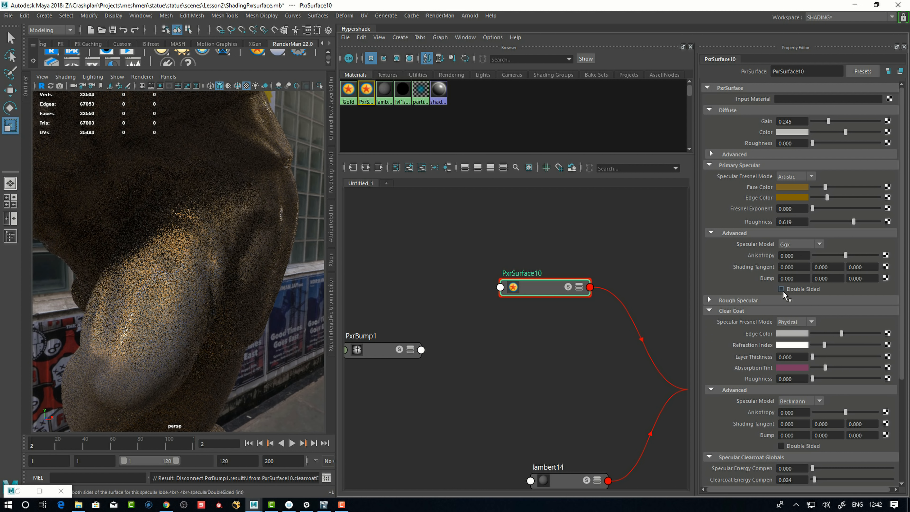
left_click_drag(812, 357, 857, 356)
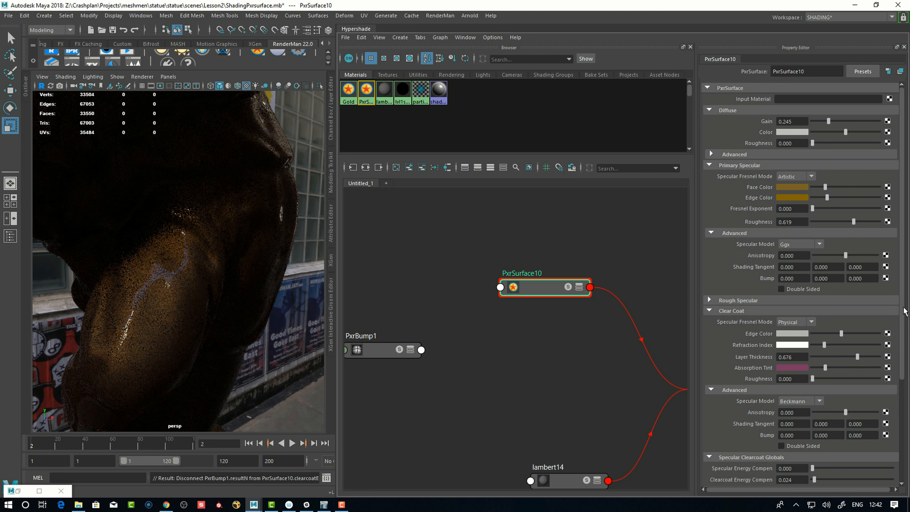
Brighten the Primary Specular Face and Edge Colors to golden orange, and set Diffuse Gain and Clear Coat Layer Thickness to 1.000.
mouse_move(825, 186)
left_mouse_down()
mouse_move(870, 198)
mouse_move(837, 187)
left_mouse_up()
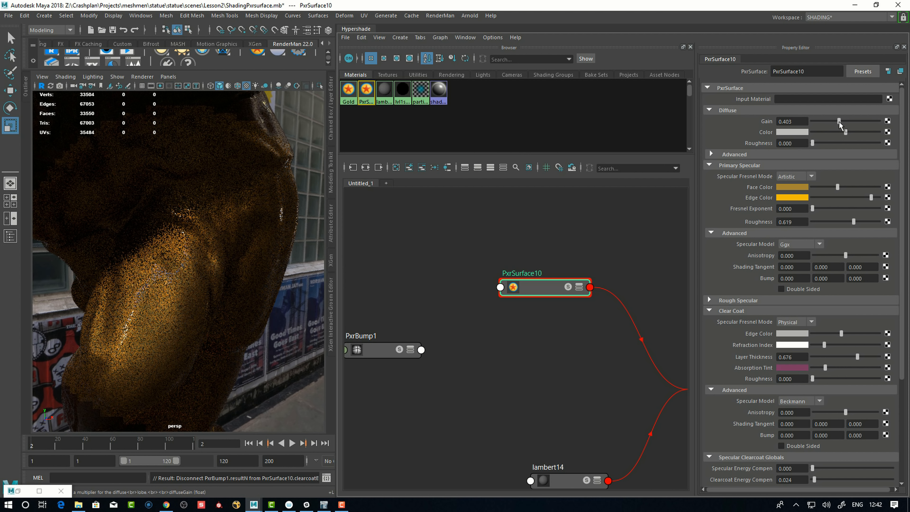
left_click_drag(838, 121, 881, 121)
left_click_drag(857, 356, 881, 356)
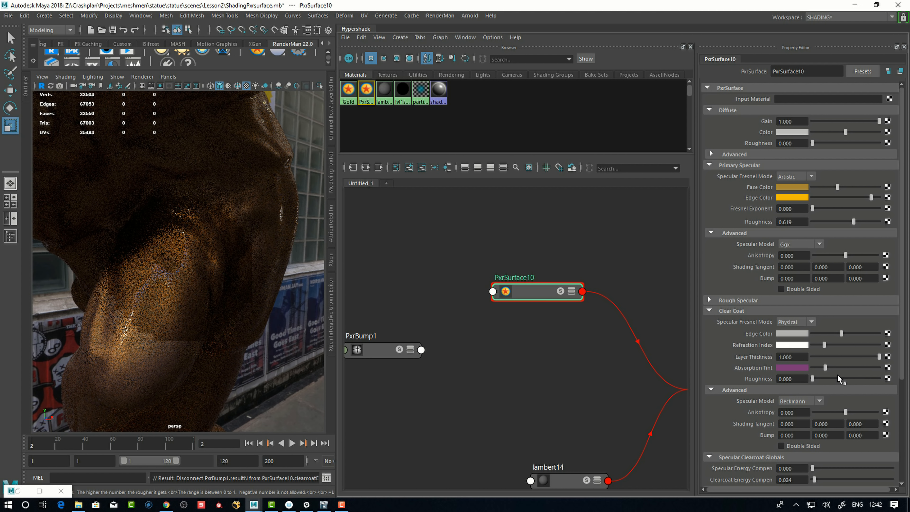
Brighten the Clear Coat Absorption Tint to pink, trying a fully saturated magenta, and check it on the statue up close.
left_click_drag(229, 335, 230, 313, "alt")
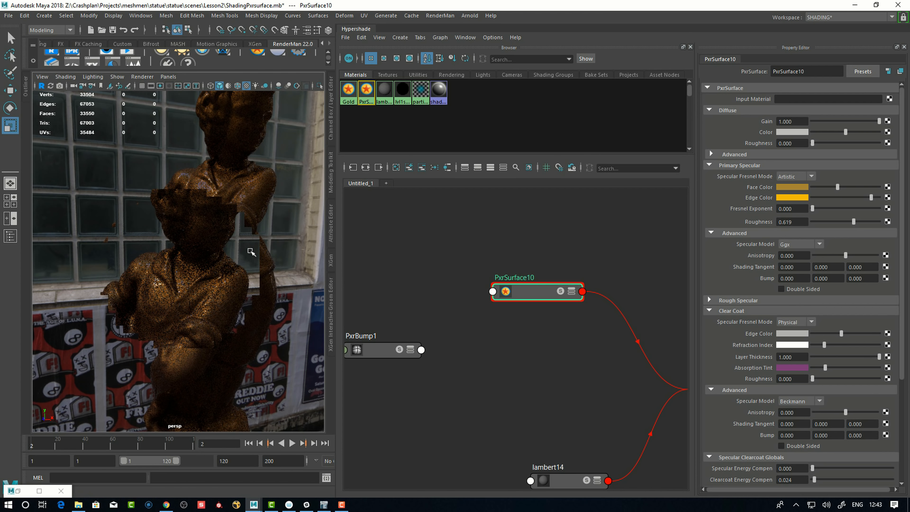
left_click_drag(225, 348, 231, 350, "alt")
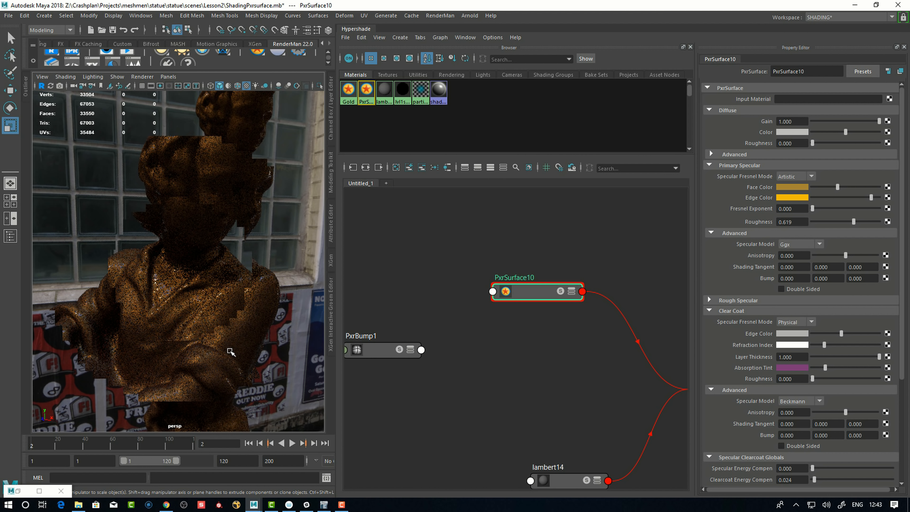
left_click_drag(215, 349, 230, 394, "alt")
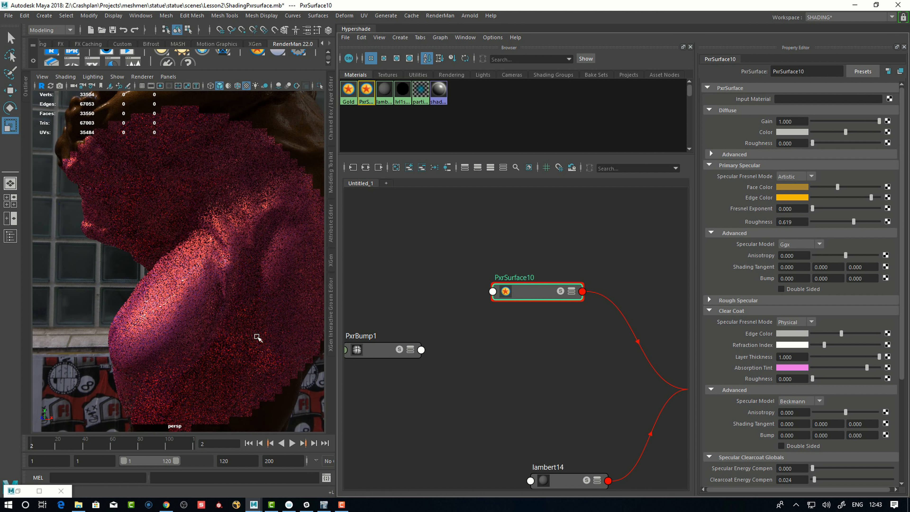
left_click(791, 368)
left_click_drag(816, 426, 822, 416)
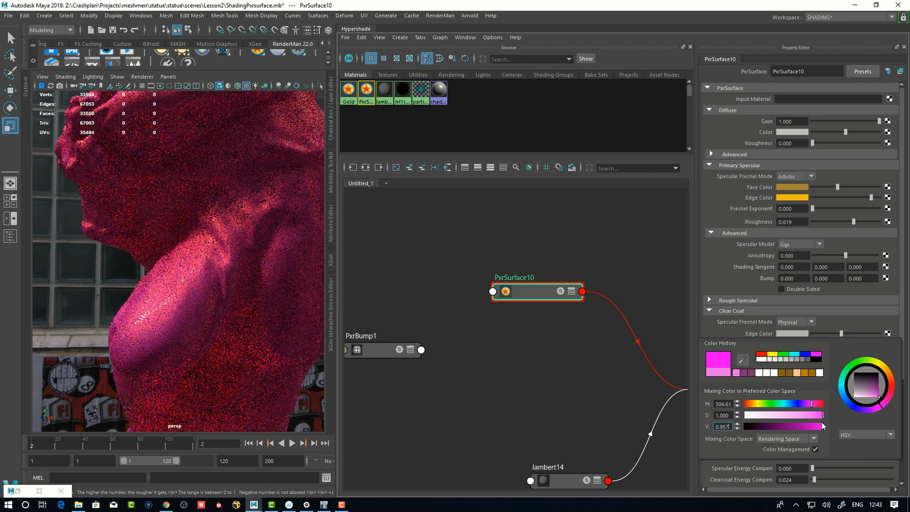
left_click_drag(823, 415, 816, 415)
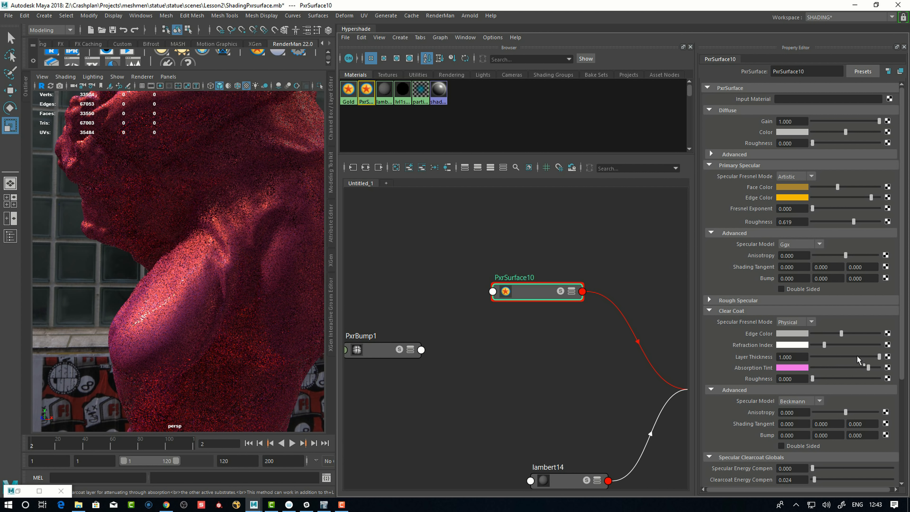
Set Clear Coat Layer Thickness to 0.000, Diffuse Gain to 0.799 and Primary Specular Roughness to 0.525, and darken the Face Color slightly.
left_click_drag(879, 357, 806, 361)
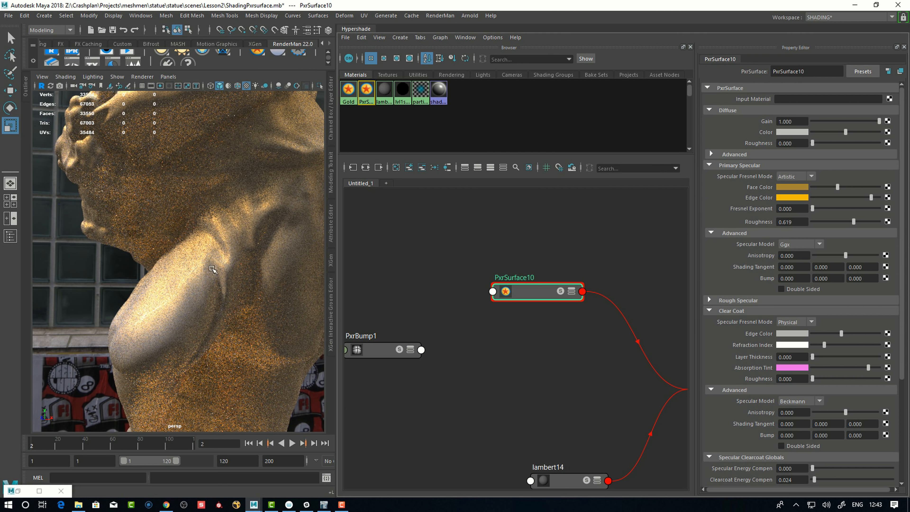
left_click_drag(837, 187, 831, 187)
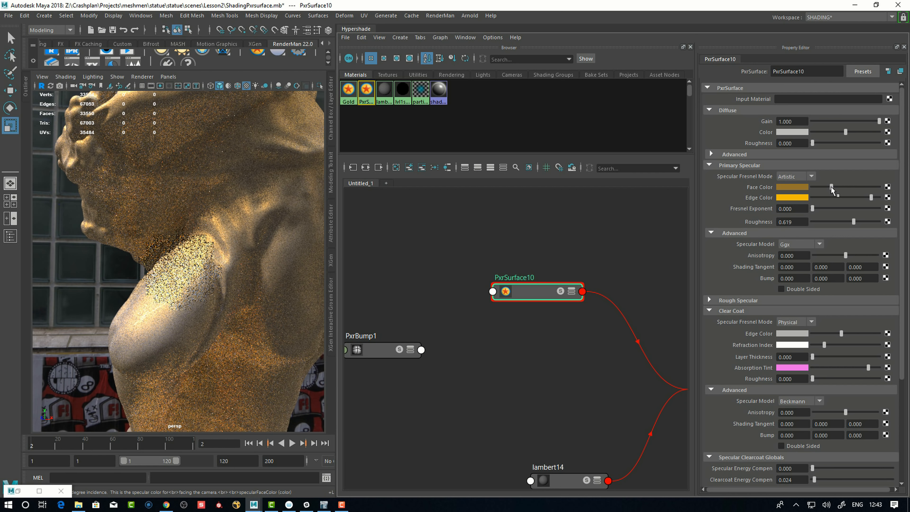
left_click_drag(871, 121, 865, 121)
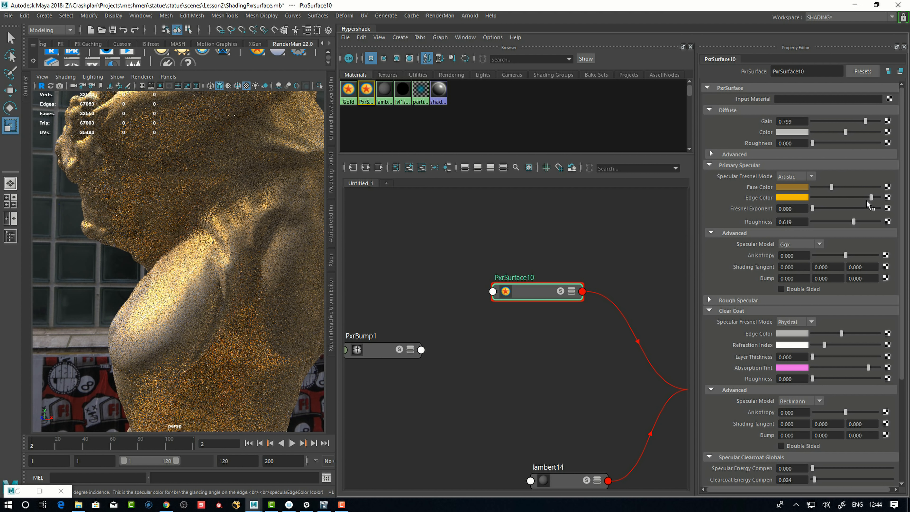
left_click_drag(848, 222, 847, 222)
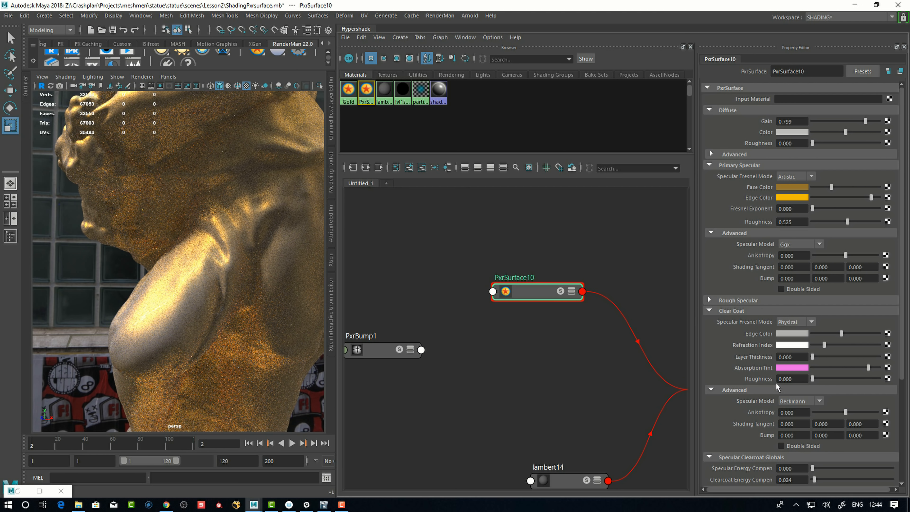
Raise the Clear Coat Layer Thickness to 1.000, darken the Absorption Tint slightly and switch the Clear Coat Specular Model to Ggx.
left_click_drag(813, 357, 864, 358)
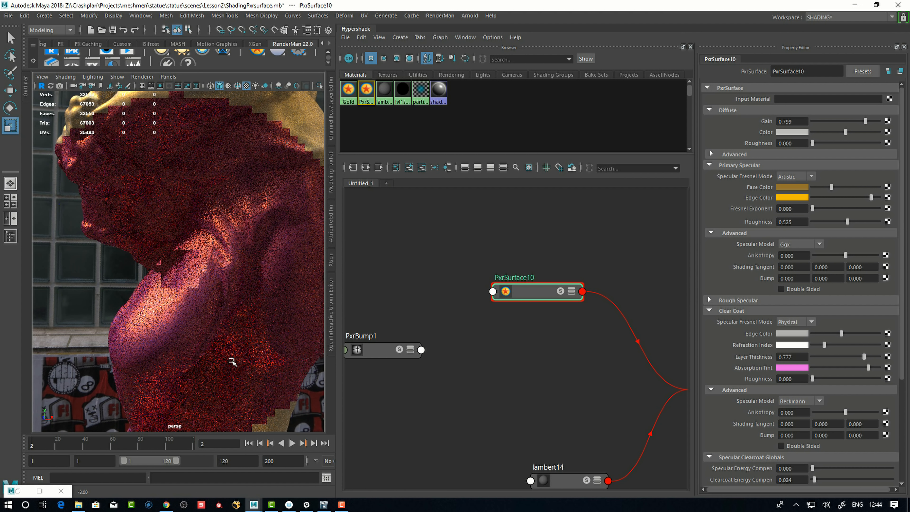
left_click_drag(253, 358, 218, 335, "alt")
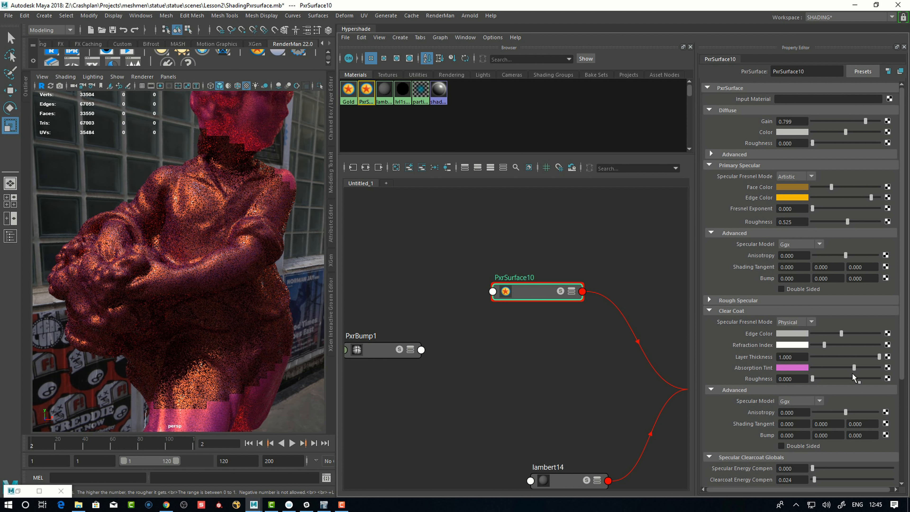
left_click_drag(243, 330, 235, 358, "alt")
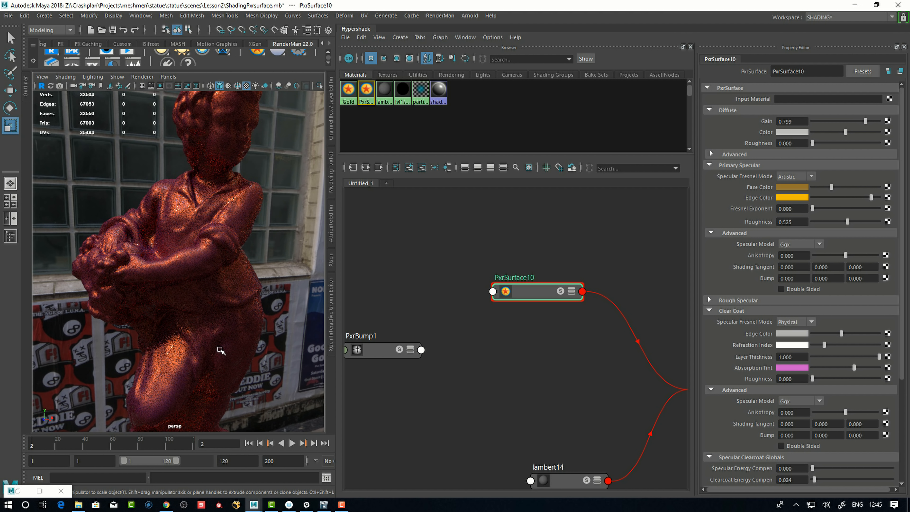
Set Specular Energy Compensation to 0.210 and Clearcoat Energy Compensation to 0.647, and collapse the Clear Coat attributes.
left_click_drag(238, 315, 213, 378, "alt")
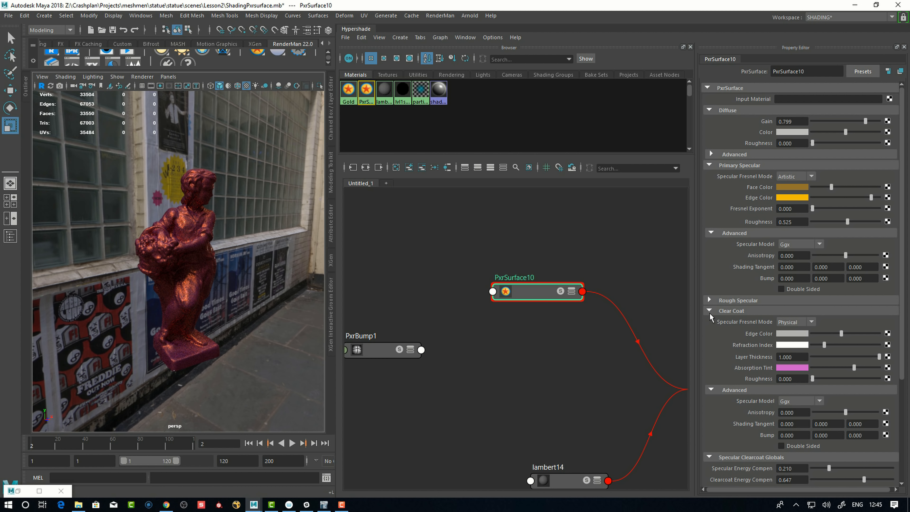
left_click(709, 311)
left_click(706, 321)
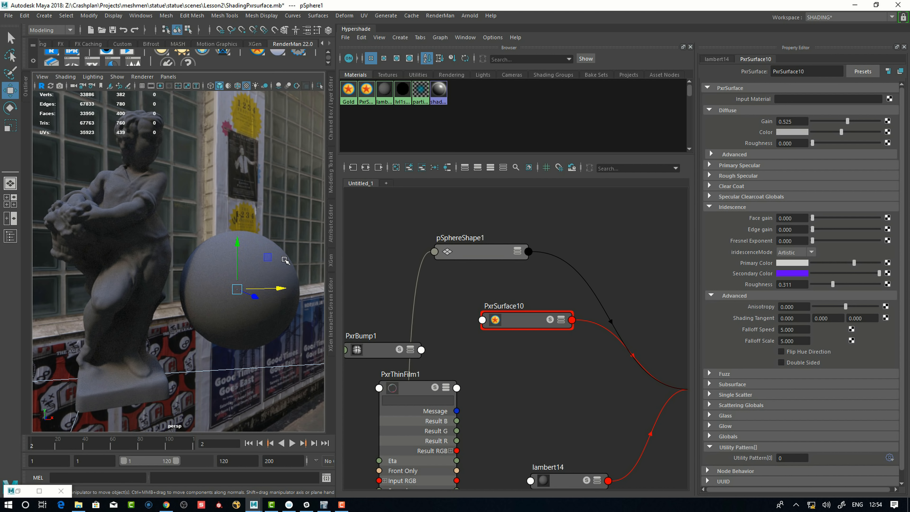
Set the Diffuse Gain to 0.000 with a black color, and the Iridescence Face gain to 0.101 and Edge gain to 1.000.
left_click_drag(847, 122, 788, 139)
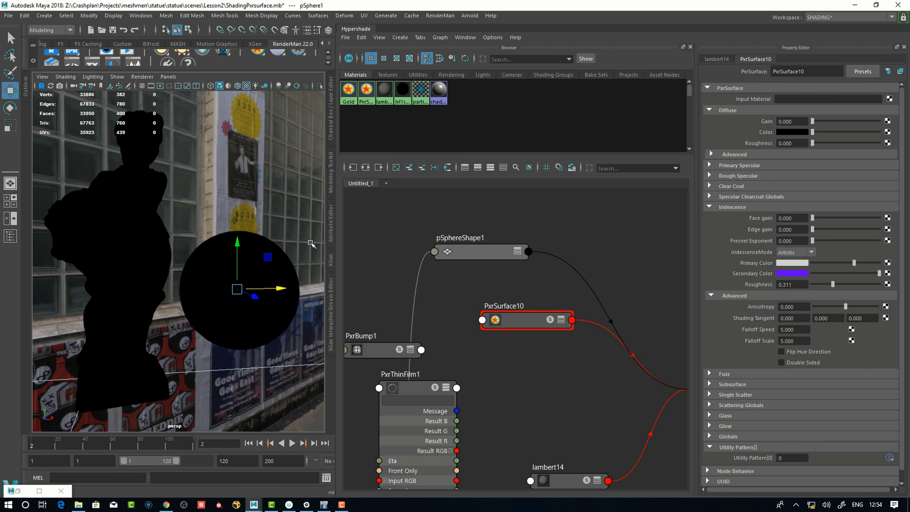
left_click_drag(812, 218, 835, 229)
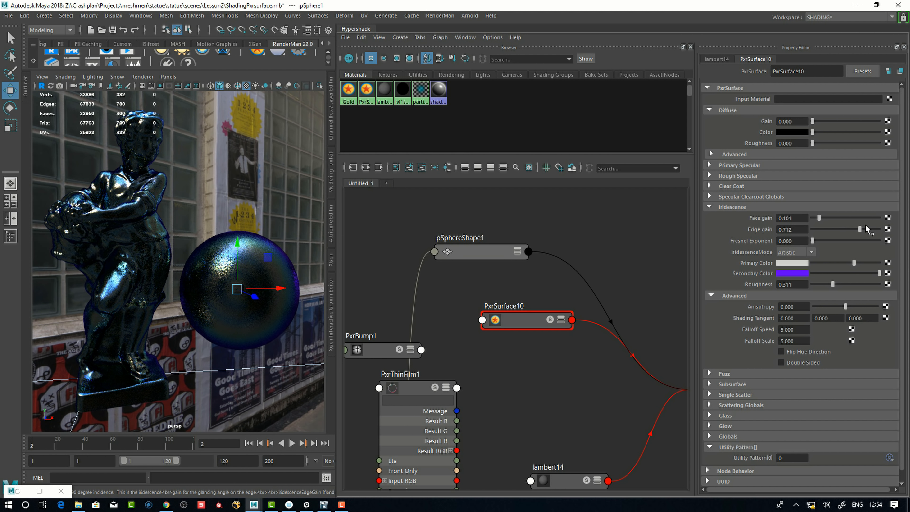
left_click_drag(832, 230, 881, 230)
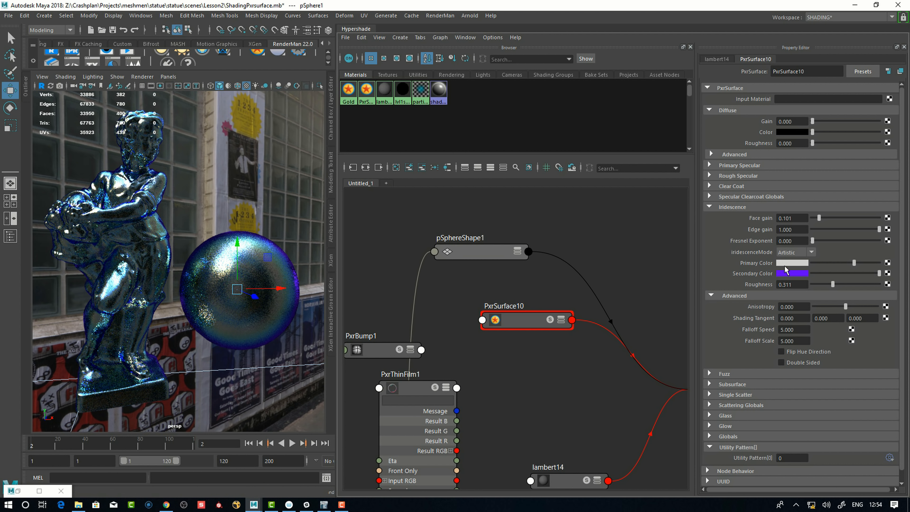
Change the Iridescence Primary Color to crimson pink and the Secondary Color to bright green.
left_click(792, 263)
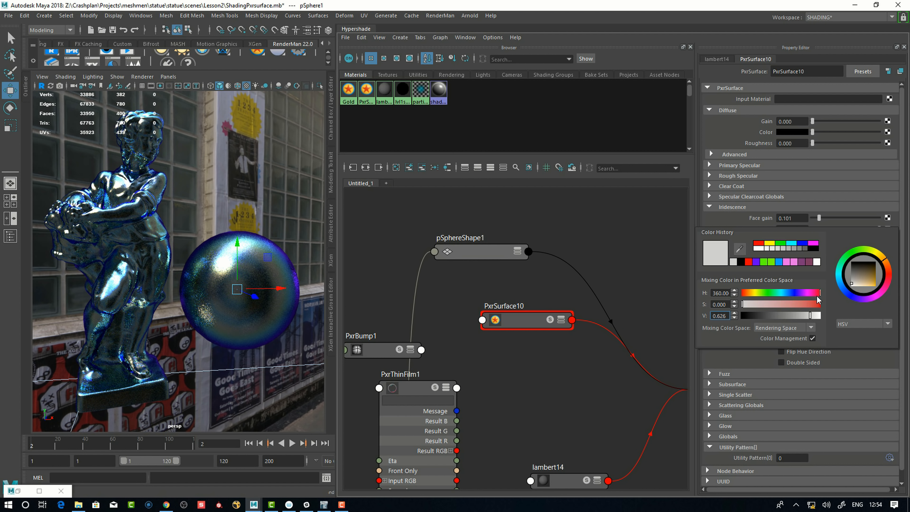
left_click(817, 293)
left_click(820, 304)
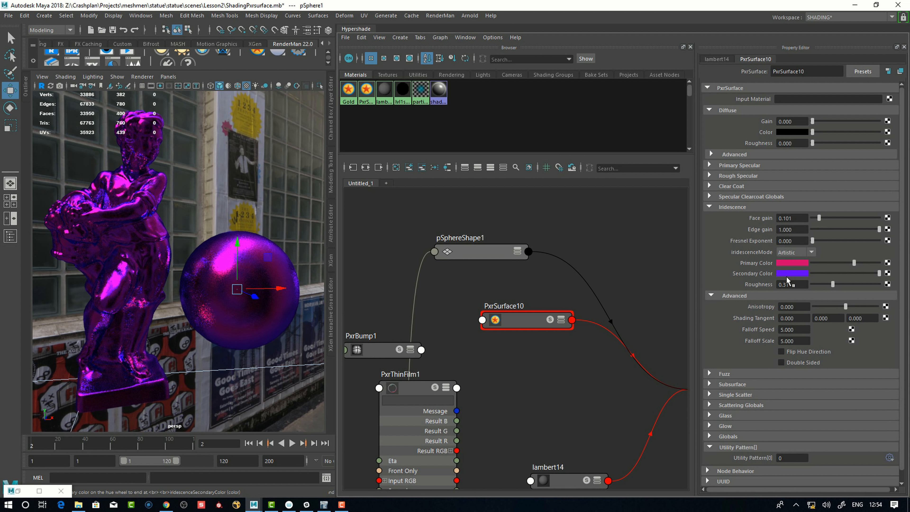
left_click(785, 275)
left_click(764, 307)
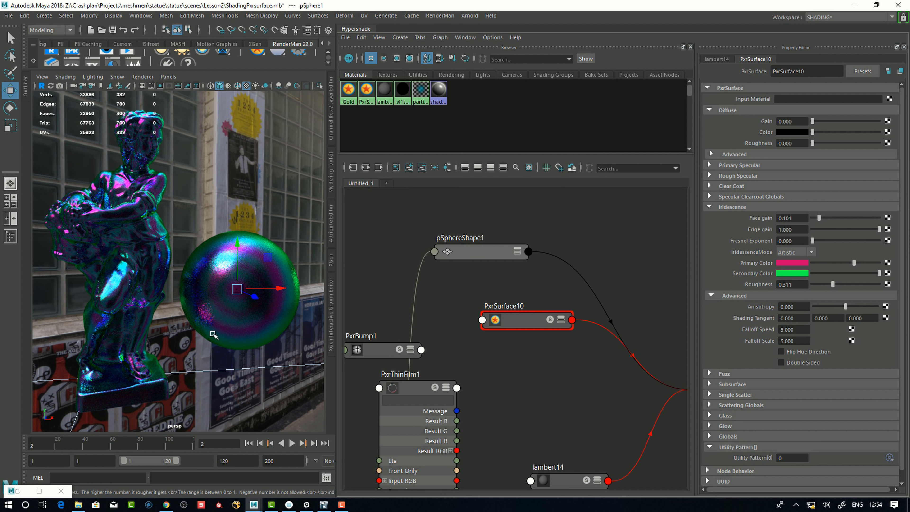
Set the Iridescence Fresnel Exponent to 1.942 and both Falloff Speed and Falloff Scale to 1.000.
left_click_drag(811, 241, 831, 243)
key("Return")
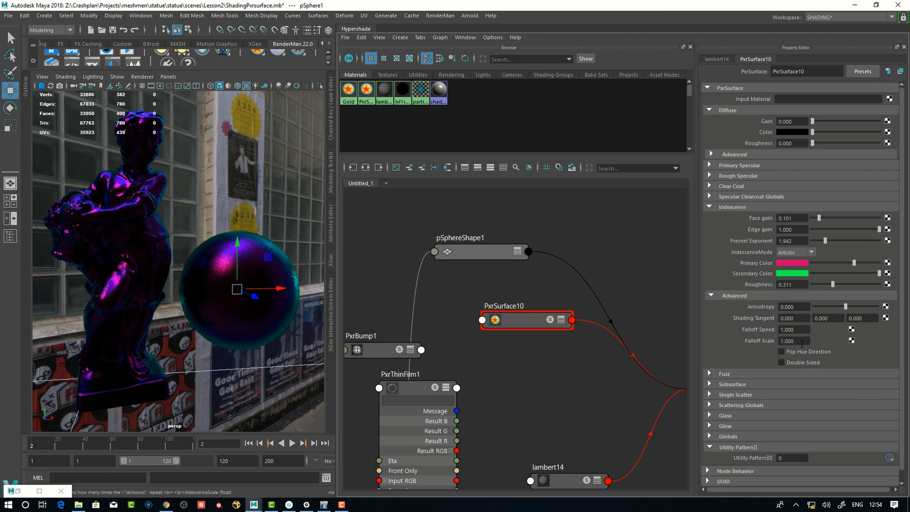
Try an Iridescence Falloff Speed of 5 with Flip Hue Direction enabled, and return the speed to 1.000.
left_click(778, 329)
type("5")
key("Return")
left_click(781, 351)
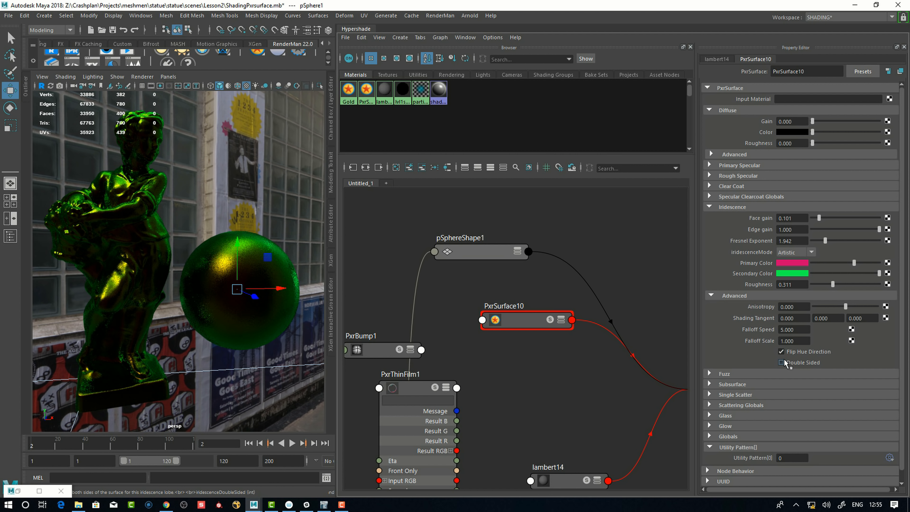
key("ctrl+z")
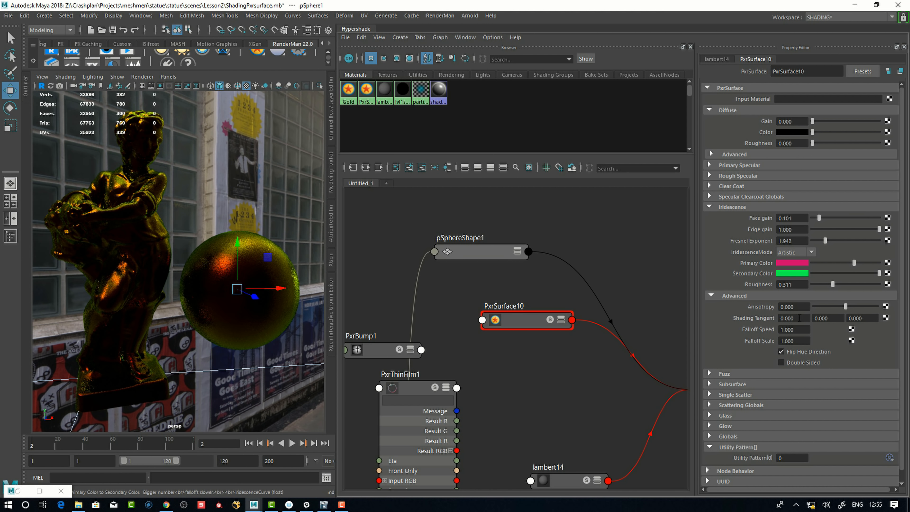
Set the Iridescence Face gain to 0.604, Edge gain to 0.799, Fresnel Exponent to 2.302, and Falloff Speed and Scale to 5.000.
mouse_move(825, 240)
left_mouse_down()
mouse_move(852, 241)
mouse_move(818, 240)
left_mouse_up()
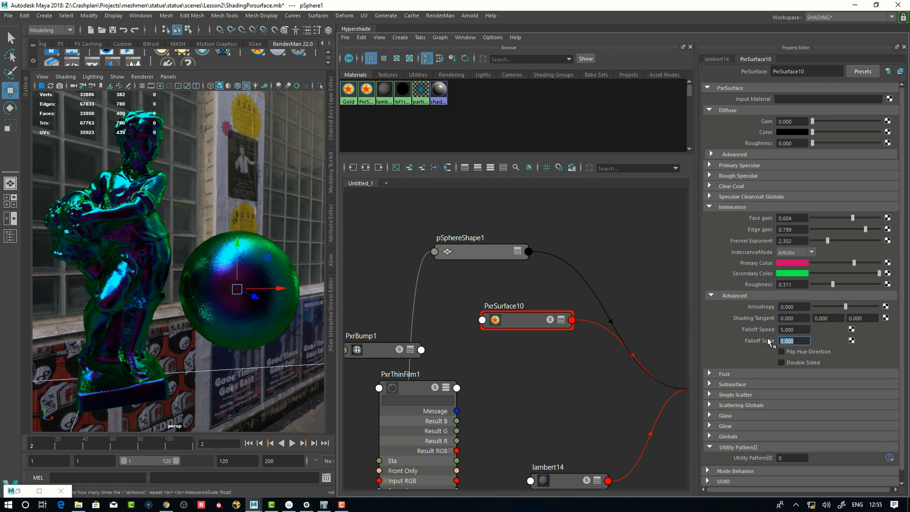
left_click_drag(797, 339, 748, 336)
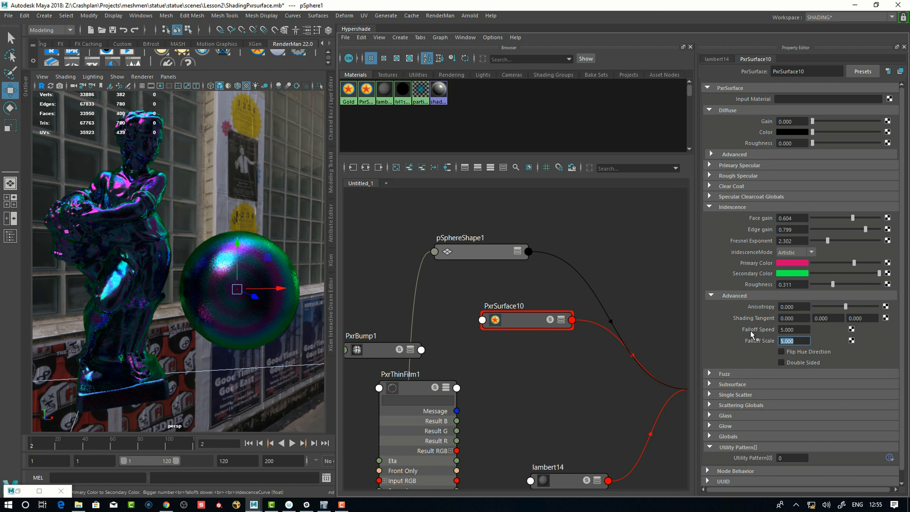
Set the iridescence Falloff Scale to 10 and view the effect on the statue and sphere.
type("10")
key("Return")
mouse_move(222, 236)
middle_mouse_down("alt")
mouse_move(241, 269)
mouse_move(229, 251)
middle_mouse_up("alt")
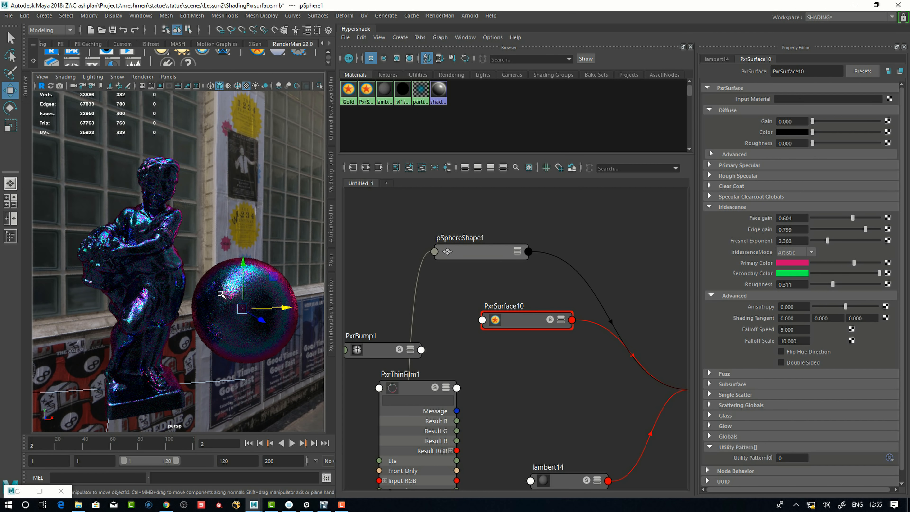
left_click_drag(222, 289, 259, 286, "alt")
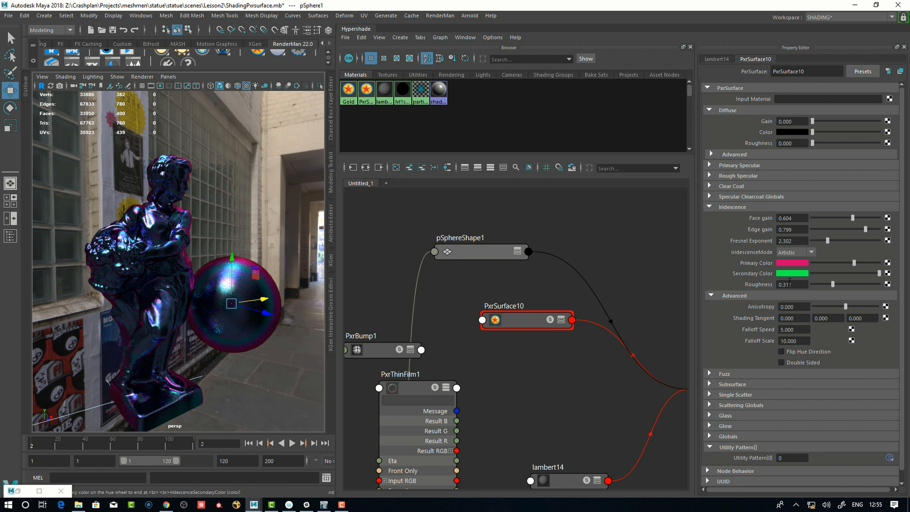
Switch the IridescenceMode to Physical and set the Thin Film Thickness to 1000.
left_click(794, 252)
left_click(790, 260)
left_click_drag(796, 314, 757, 337)
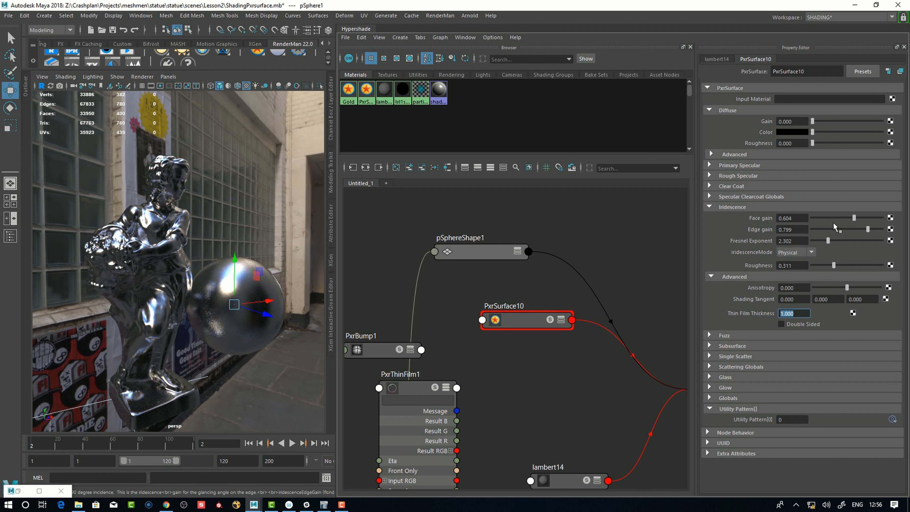
type("1")
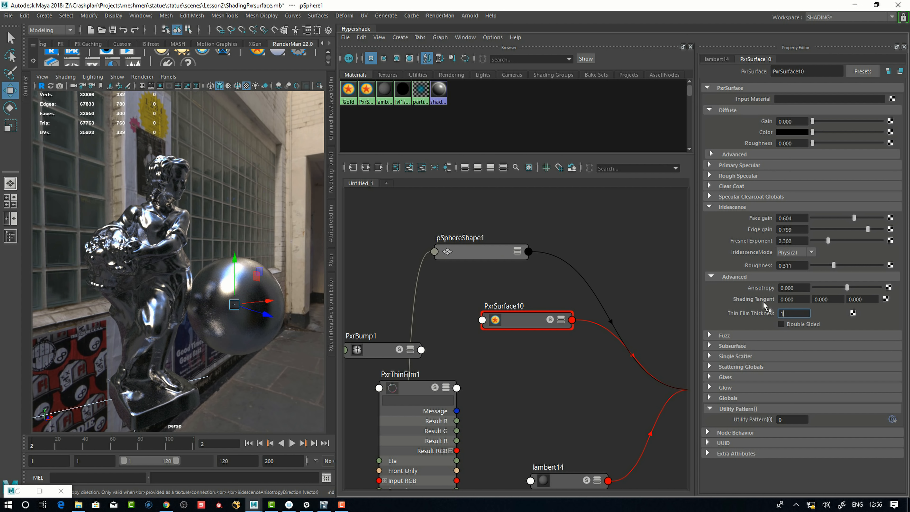
key("Return")
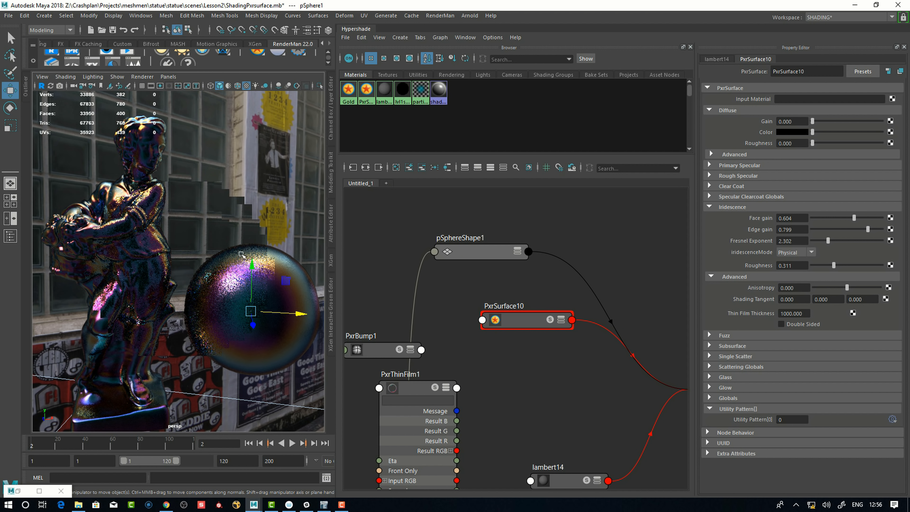
left_click(807, 313)
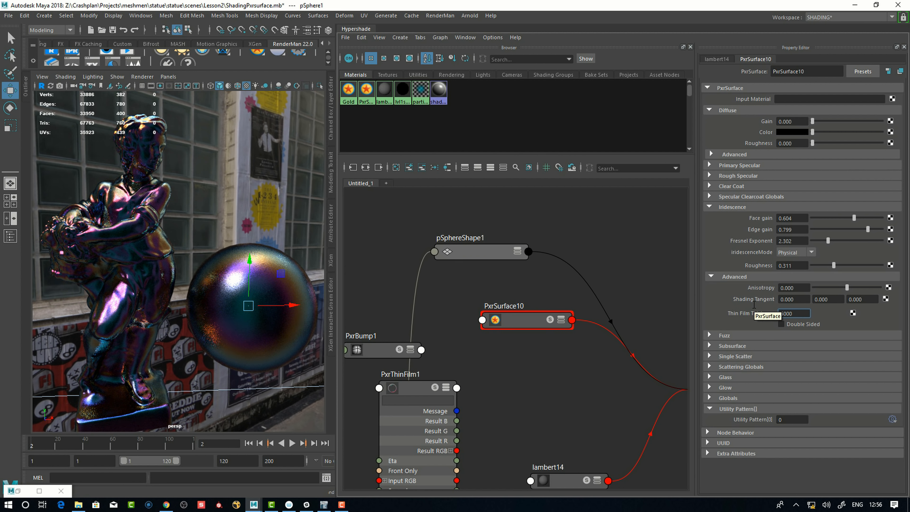
key("Return")
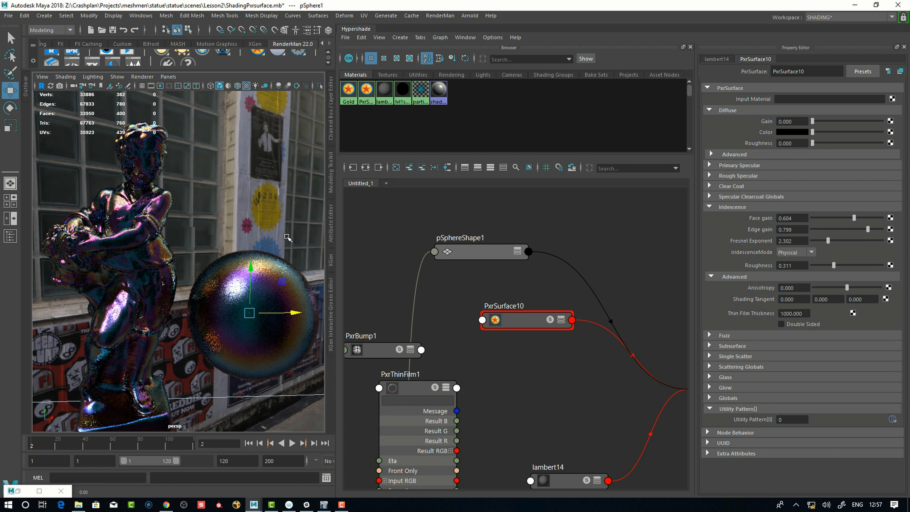
left_click_drag(287, 239, 265, 232, "alt")
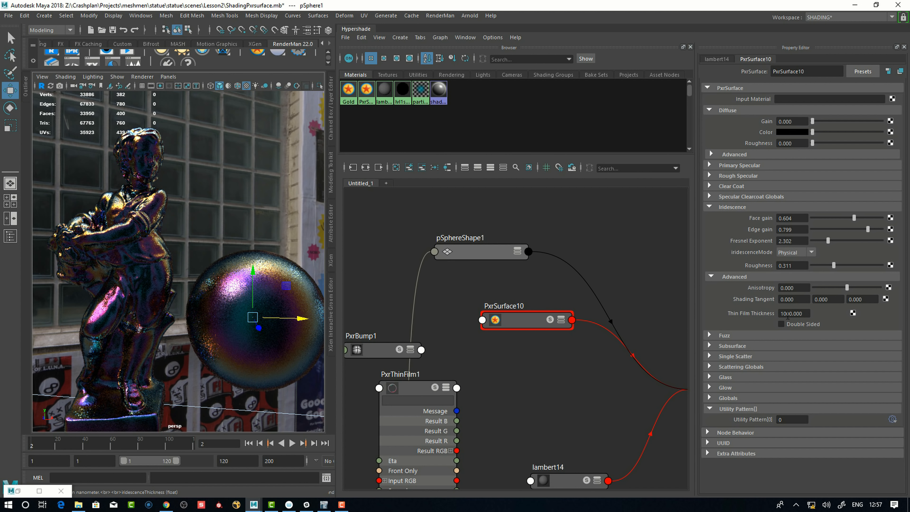
Raise the diffuse gain to about 0.094, lighten the diffuse color to dark grey, and brighten the primary specular face and edge colors.
left_click(709, 186)
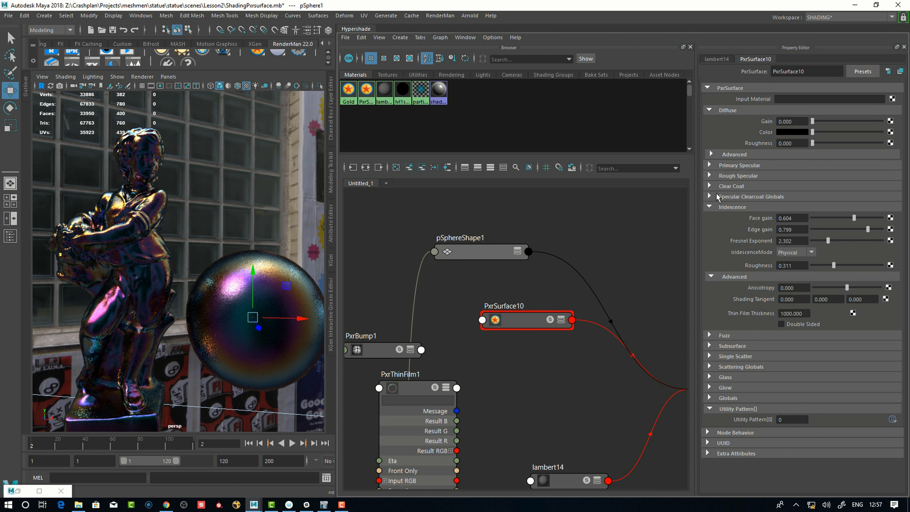
left_click(709, 164)
left_click_drag(824, 198, 829, 198)
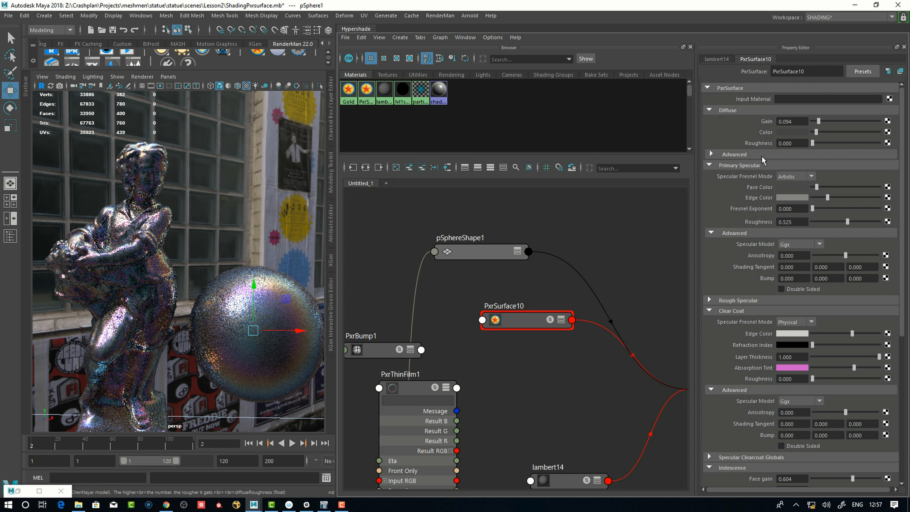
left_click_drag(238, 269, 214, 370, "alt")
middle_click_drag(214, 370, 205, 357, "alt")
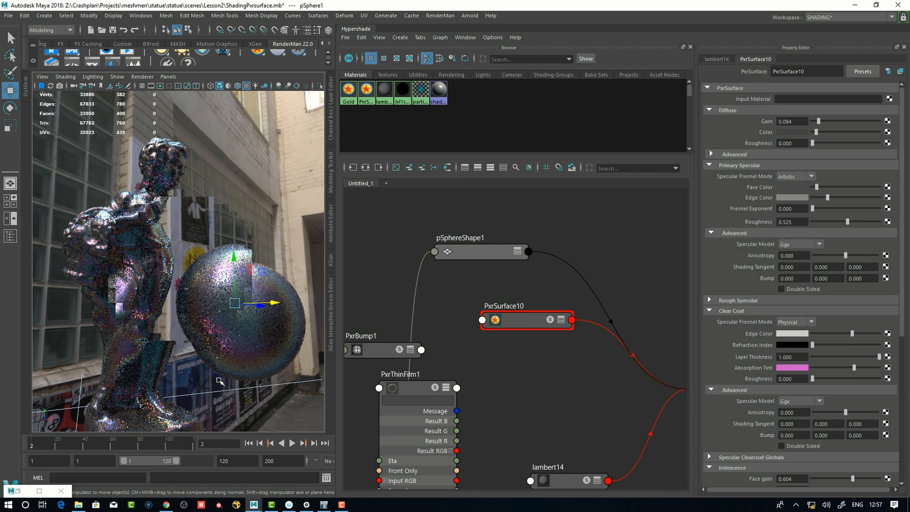
left_click_drag(205, 356, 198, 355, "alt")
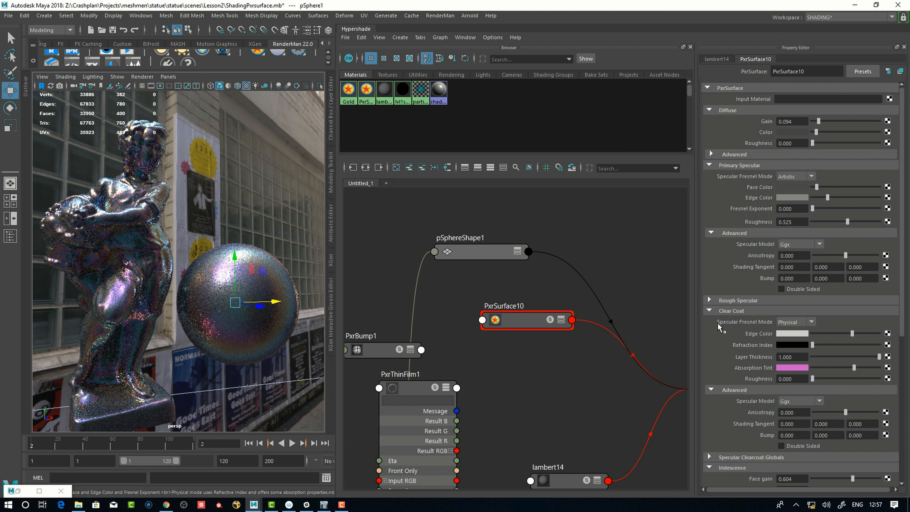
Collapse the other lobe settings of PxrSurface10, show the Fuzz settings and set the fuzz color to yellow.
left_click(709, 311)
left_click(709, 331)
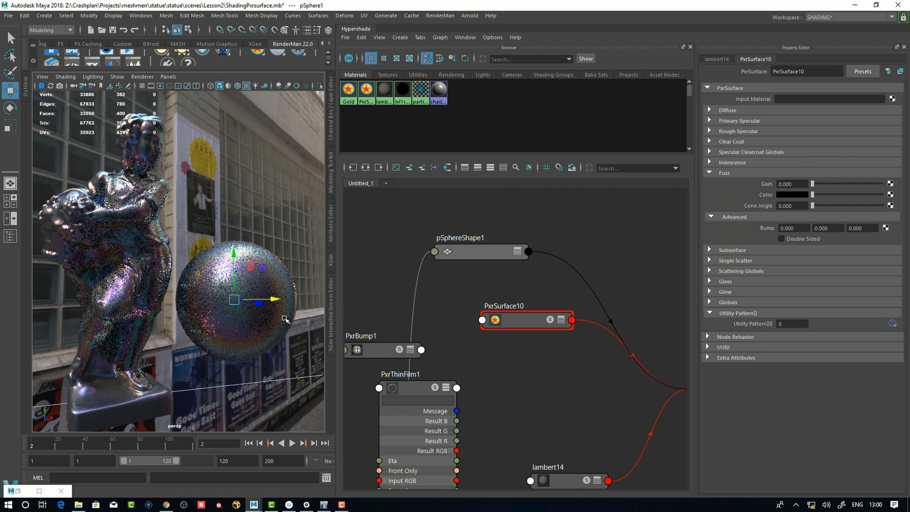
left_click_drag(284, 318, 283, 368, "alt")
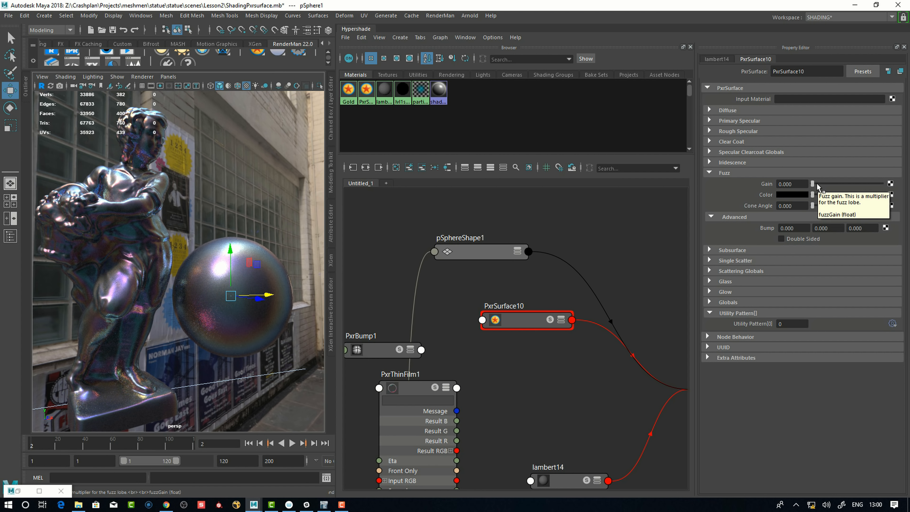
left_click_drag(298, 263, 299, 264, "alt")
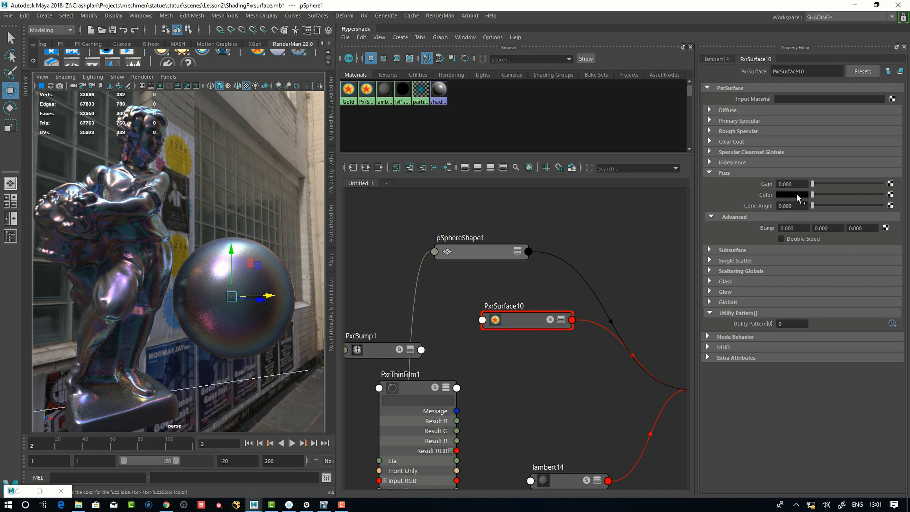
left_click_drag(811, 195, 864, 196)
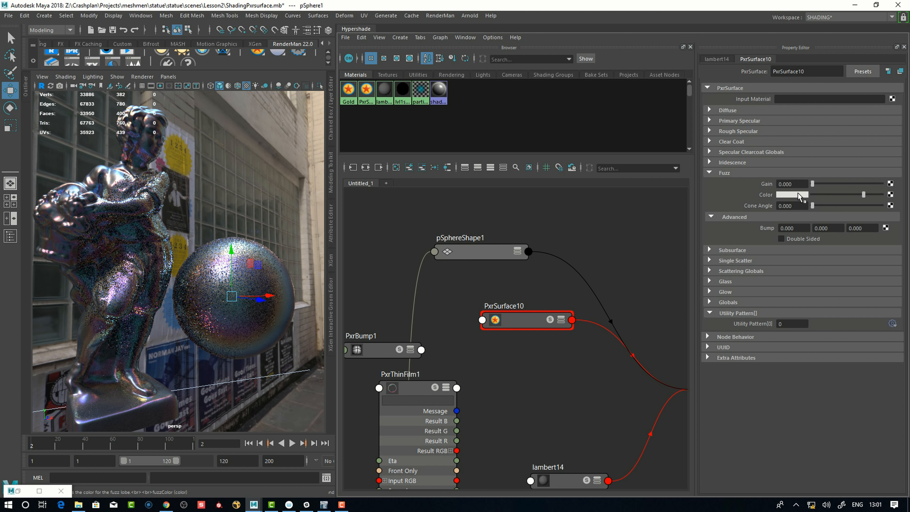
left_click(798, 195)
left_click_drag(774, 237, 823, 251)
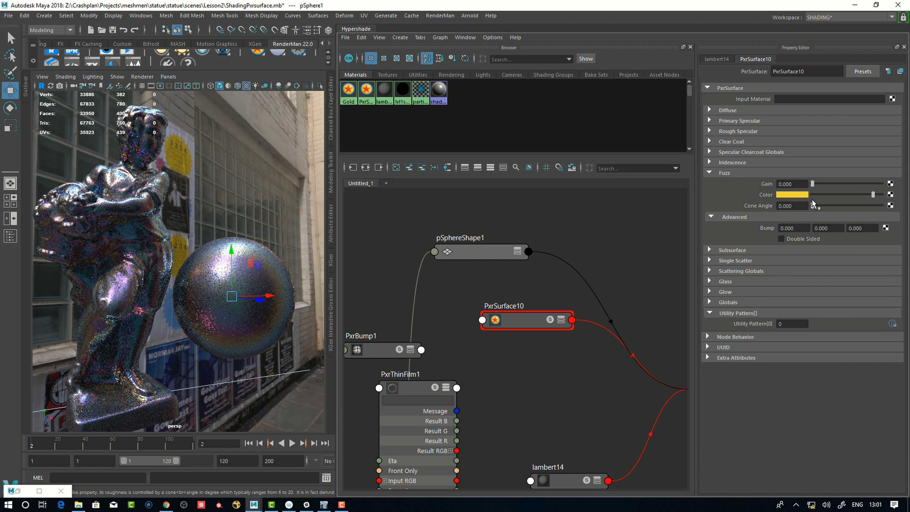
Set the fuzz gain to 1.000 and the cone angle to 20.000, and check the fuzz on the statue and sphere.
left_click_drag(812, 183, 881, 183)
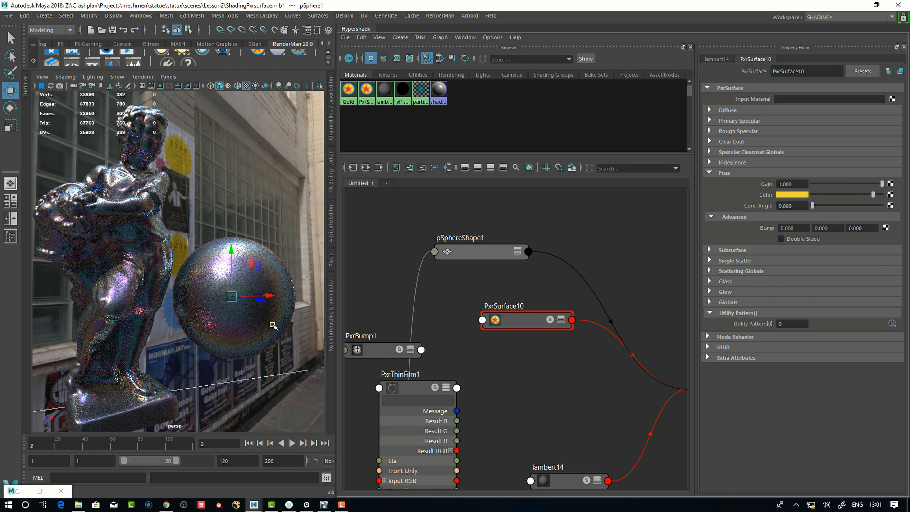
left_click_drag(812, 205, 874, 207)
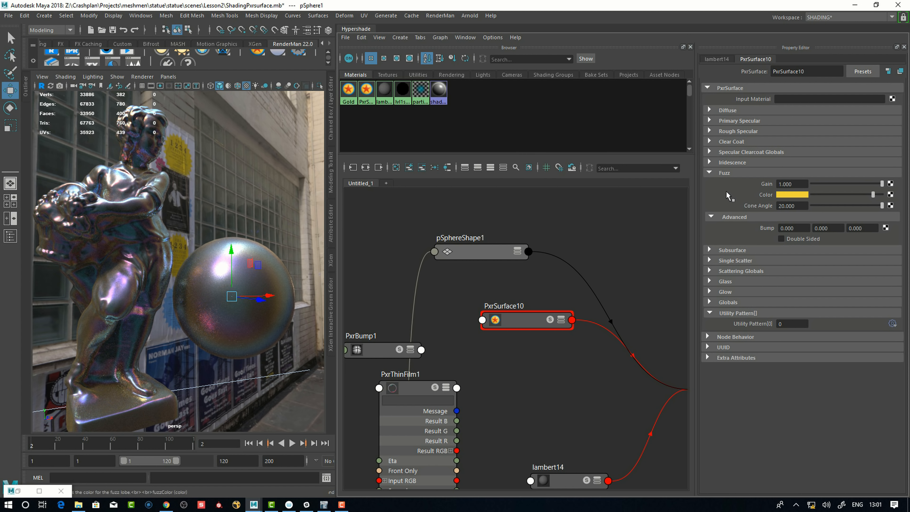
left_click_drag(243, 251, 207, 252, "alt")
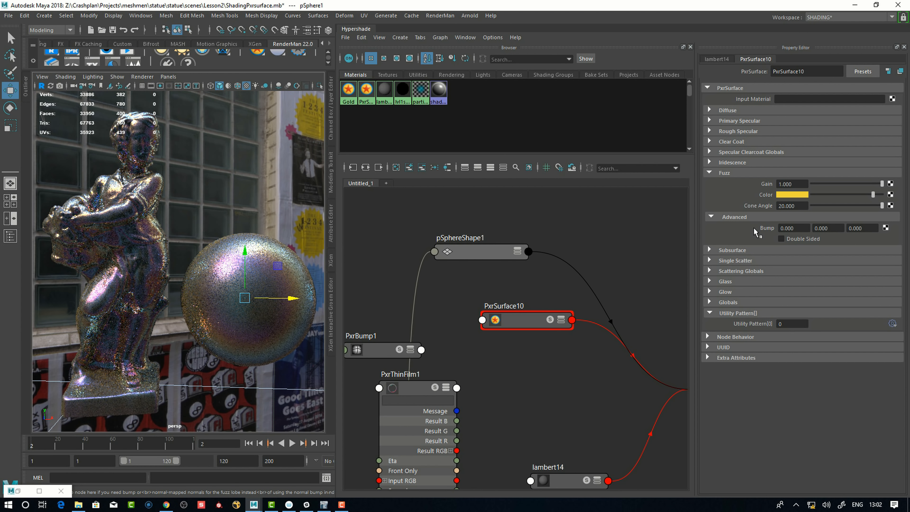
left_click(709, 172)
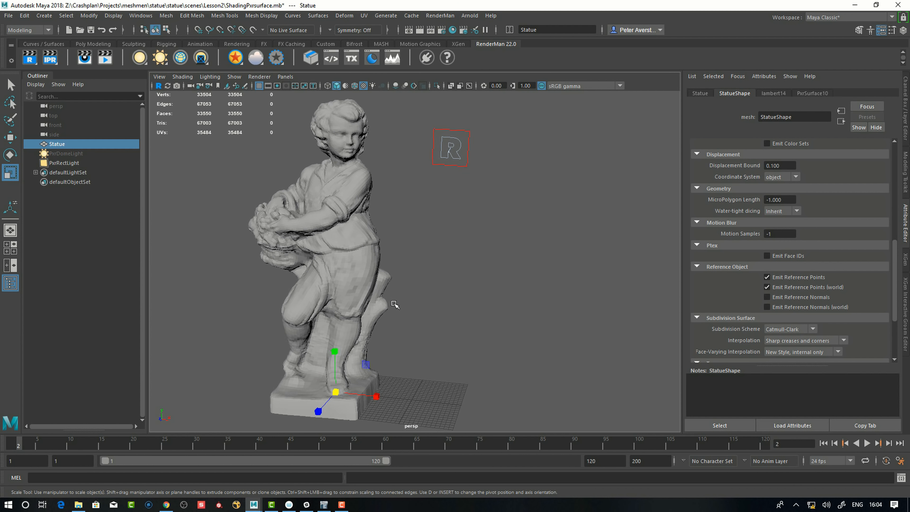
Assign a new PxrSurface material to the statue mesh.
right_click_drag(390, 307, 395, 331, "alt")
left_click_drag(396, 330, 421, 284, "alt")
left_click(437, 286)
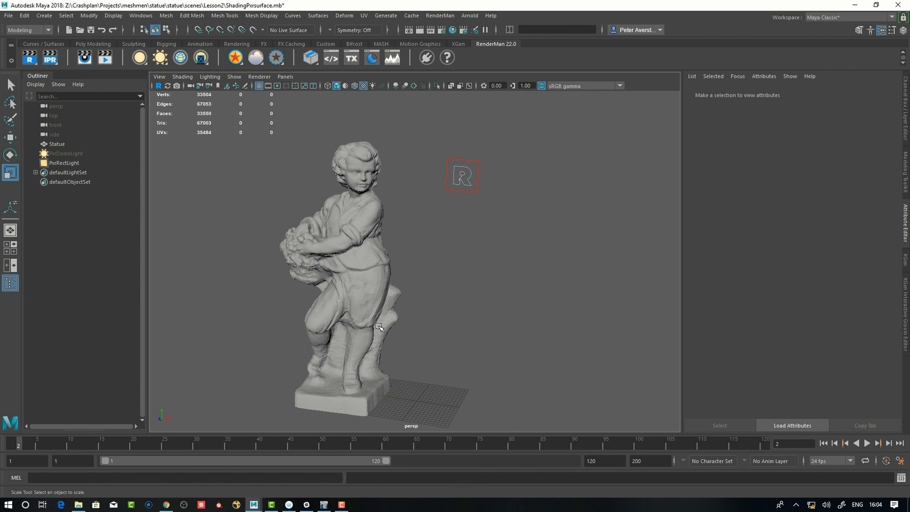
left_click(372, 311)
left_click_drag(380, 322, 392, 345, "alt")
middle_click_drag(392, 345, 392, 326, "alt")
left_click_drag(392, 325, 381, 316, "alt")
middle_click_drag(381, 315, 383, 329, "alt")
mouse_move(384, 329)
left_mouse_down("alt")
mouse_move(387, 339)
mouse_move(374, 324)
mouse_move(385, 326)
left_mouse_up("alt")
left_click(235, 58)
left_click(258, 63)
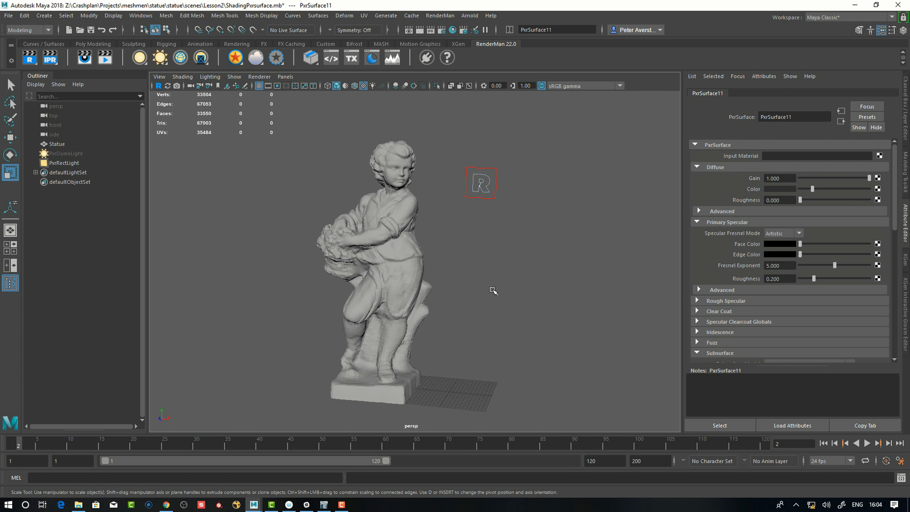
Select the PxrRectLight near the statue's head and reposition it with the Move tool.
left_click(489, 239)
left_click_drag(474, 286, 446, 293, "alt")
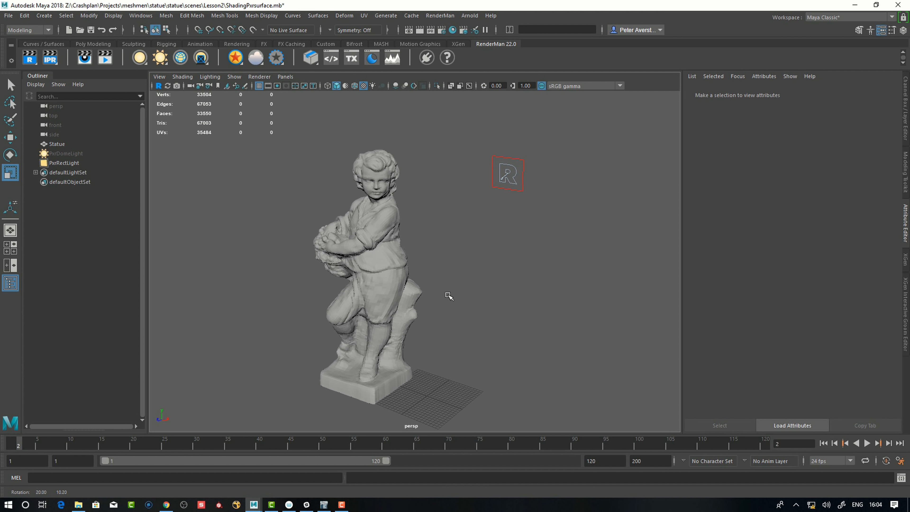
left_click_drag(552, 147, 500, 186)
left_click_drag(480, 261, 367, 260, "alt")
key("w")
left_click_drag(467, 207, 499, 179)
Examine the rect light's position relative to the statue from several angles.
left_click_drag(439, 251, 564, 250, "alt")
middle_click_drag(464, 360, 473, 299, "alt")
left_click_drag(473, 298, 447, 342, "alt")
middle_click_drag(446, 342, 455, 362, "alt")
left_click_drag(454, 362, 458, 359, "alt")
middle_click_drag(458, 359, 451, 358, "alt")
left_click_drag(451, 358, 450, 363, "alt")
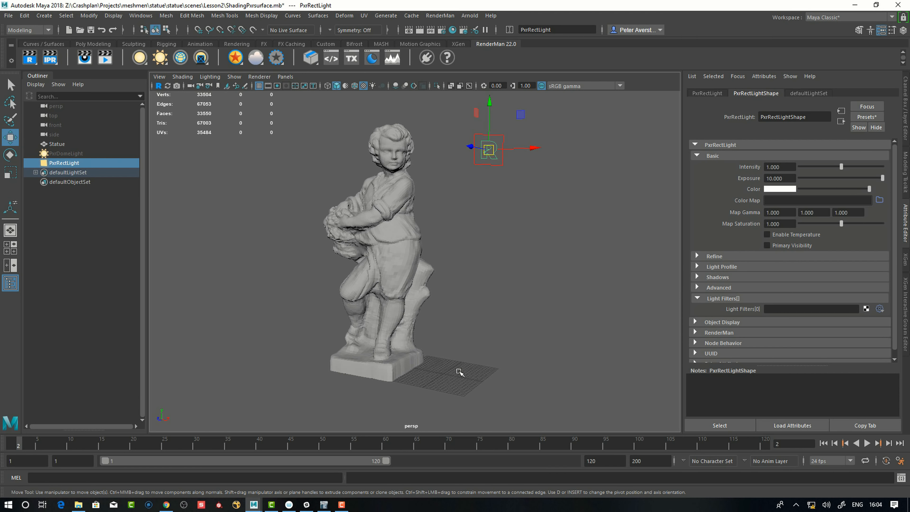
right_click_drag(459, 381, 459, 327, "alt")
left_click_drag(458, 327, 455, 294, "alt")
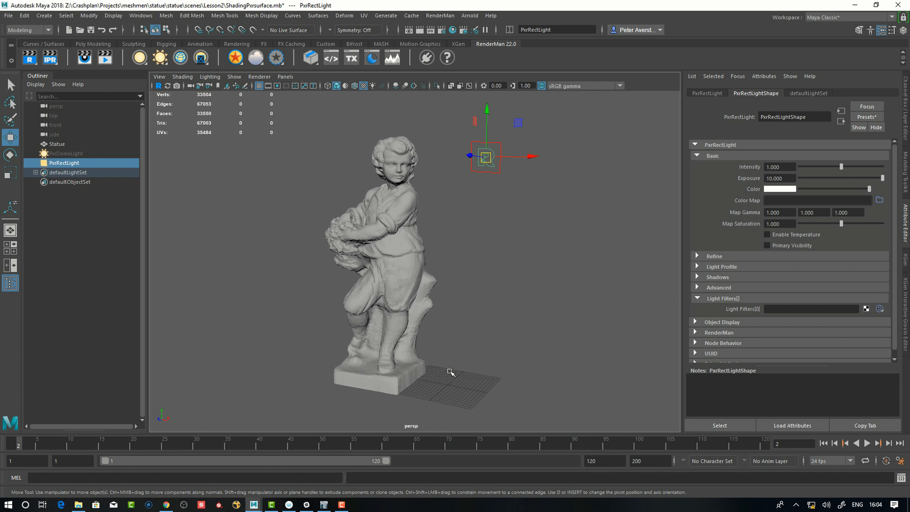
left_click_drag(451, 372, 446, 350, "alt")
left_click_drag(394, 302, 432, 313, "alt")
left_click_drag(481, 337, 446, 327, "alt")
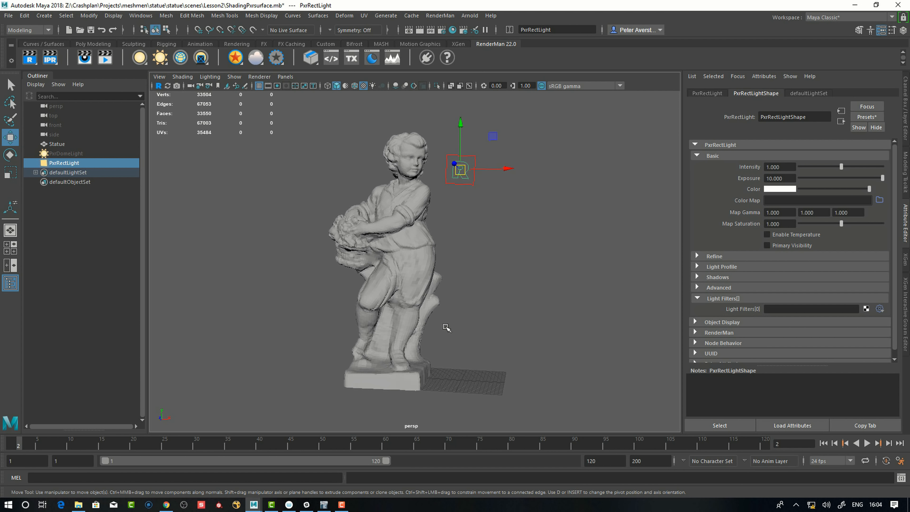
left_click_drag(430, 287, 409, 361, "alt")
right_click_drag(443, 363, 391, 316, "alt")
left_click_drag(370, 334, 422, 321, "alt")
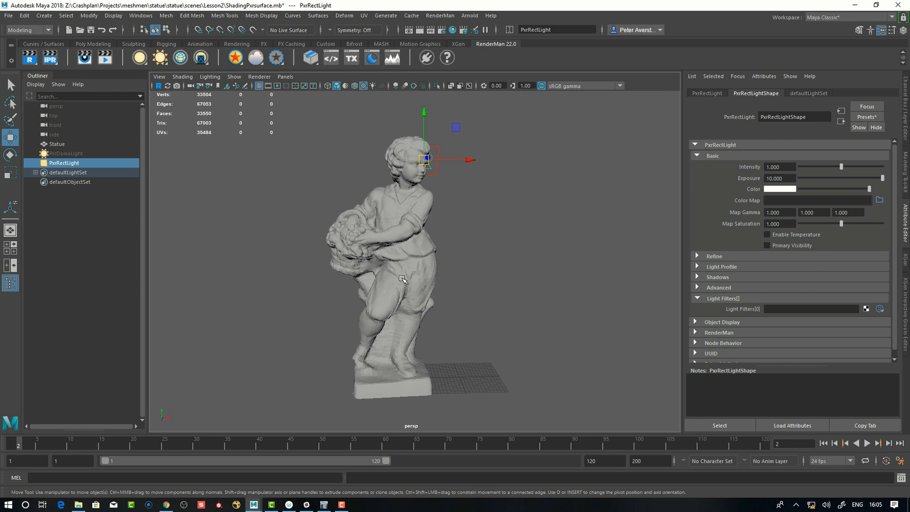
Select the statue and render it live in the viewport to check how the rect light illuminates it.
left_click(419, 319)
left_click_drag(438, 376, 503, 376)
left_click_drag(505, 375, 508, 375)
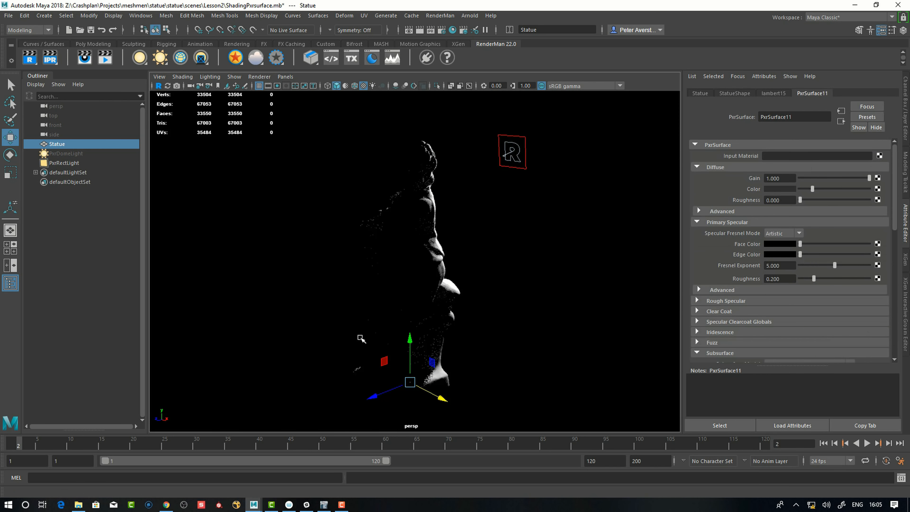
left_click_drag(361, 338, 407, 323, "alt")
middle_click_drag(406, 307, 390, 321, "alt")
mouse_move(390, 321)
left_mouse_down("alt")
mouse_move(399, 335)
mouse_move(405, 328)
left_mouse_up("alt")
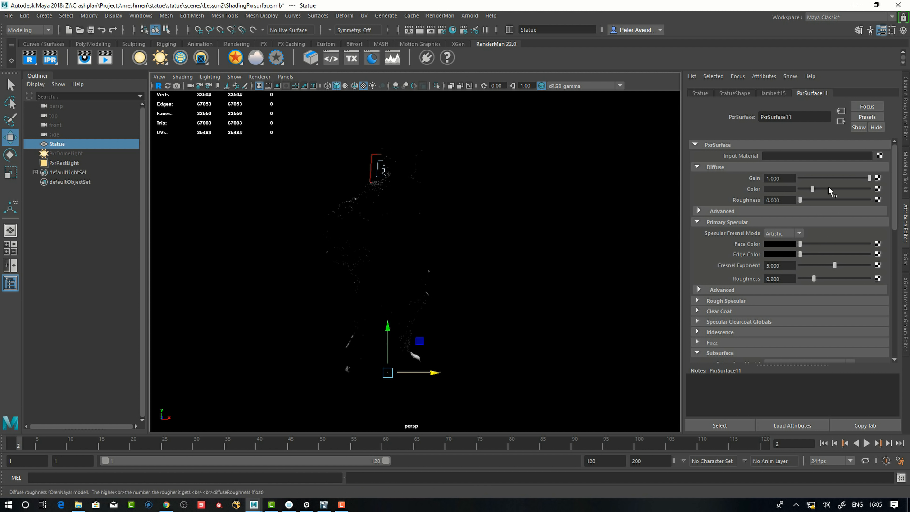
Review the Subsurface, Single Scatter and Scattering Globals settings of the statue's PxrSurface material, including Mean Free Path Distance and Unit Length.
left_click_drag(894, 225, 897, 283)
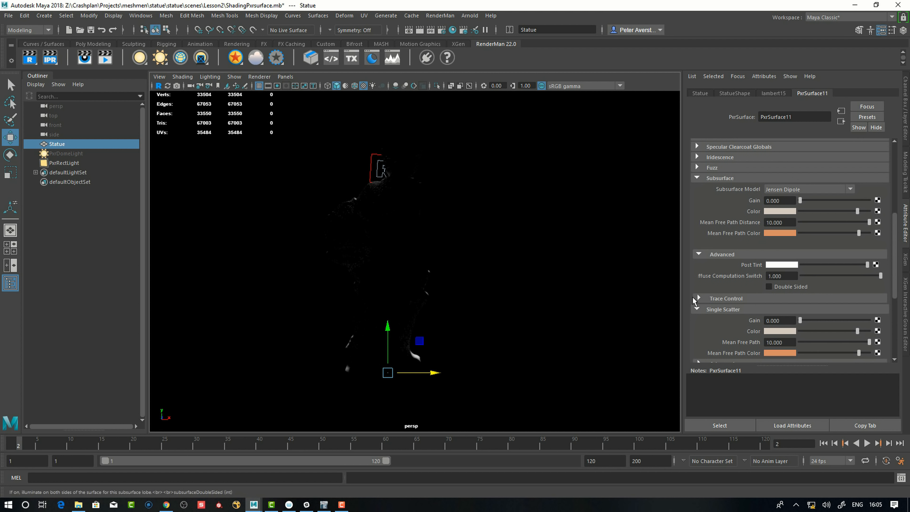
scroll(771, 302, "down", 5)
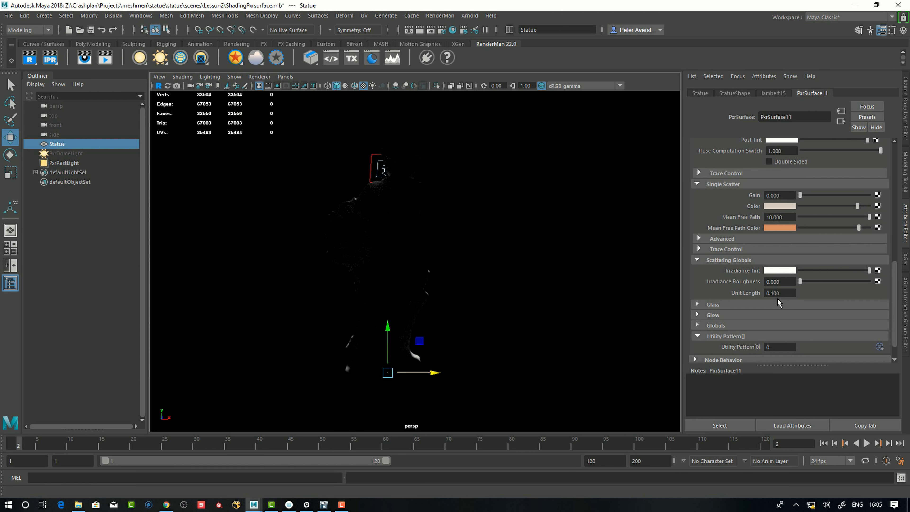
scroll(780, 225, "up", 5)
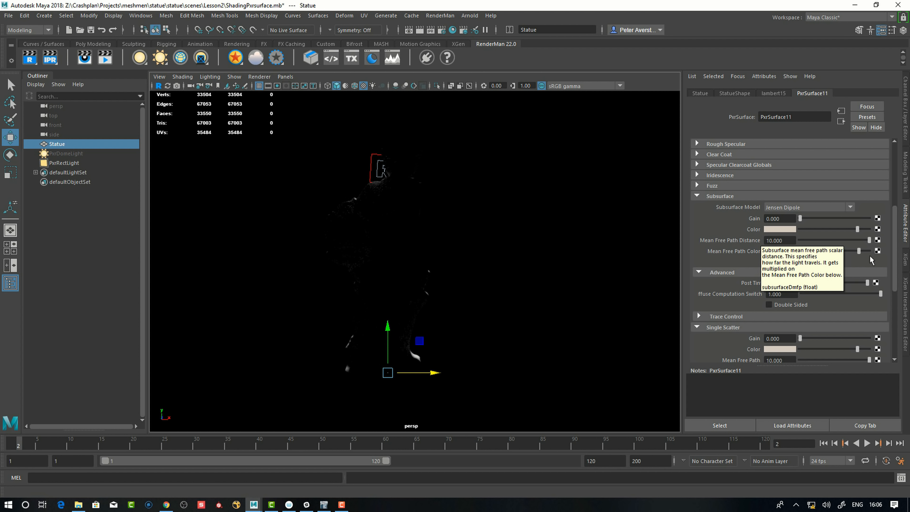
scroll(894, 263, "down", 2)
scroll(895, 263, "down", 5)
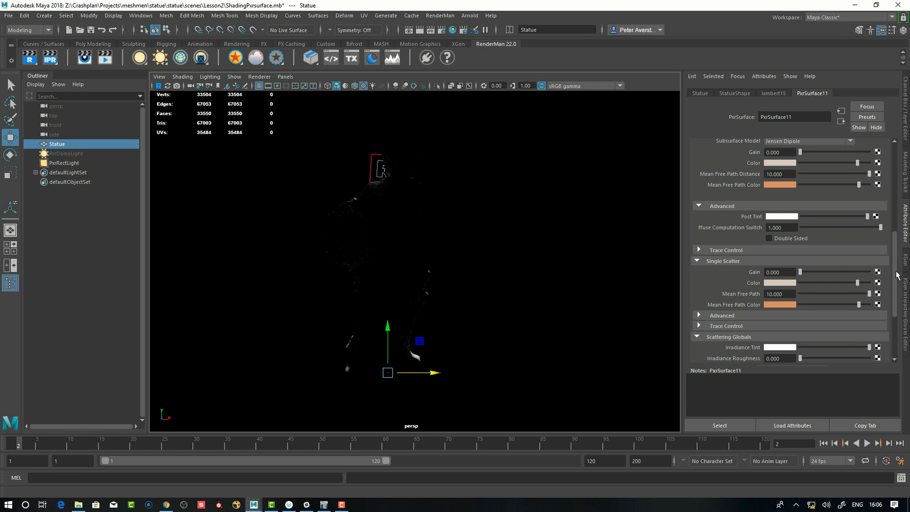
left_click_drag(897, 280, 896, 282)
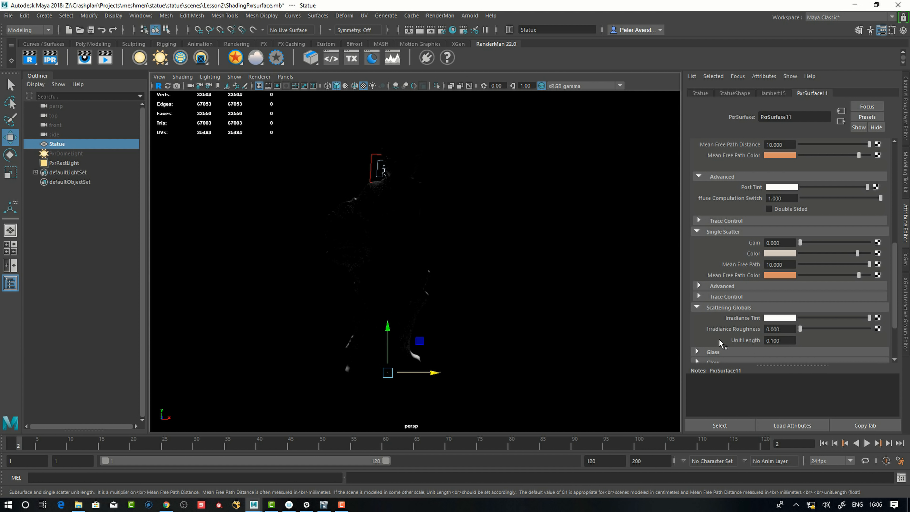
Review the available Subsurface Model options of the statue's PxrSurface material, keeping Jensen Dipole.
mouse_move(524, 324)
left_mouse_down("alt")
mouse_move(533, 325)
mouse_move(522, 328)
left_mouse_up("alt")
left_click_drag(578, 335, 570, 332, "alt")
left_click_drag(499, 227, 490, 223, "alt")
left_click_drag(897, 247, 899, 198)
left_click(794, 259)
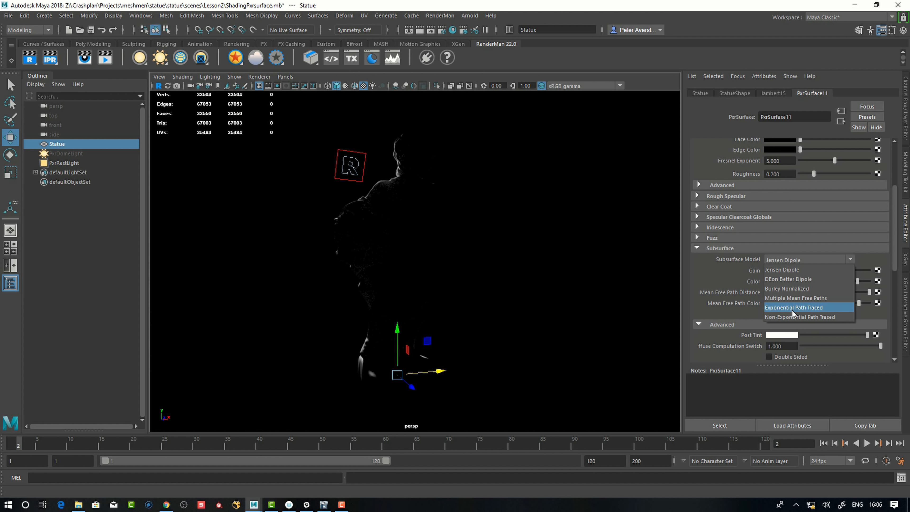
left_click(784, 279)
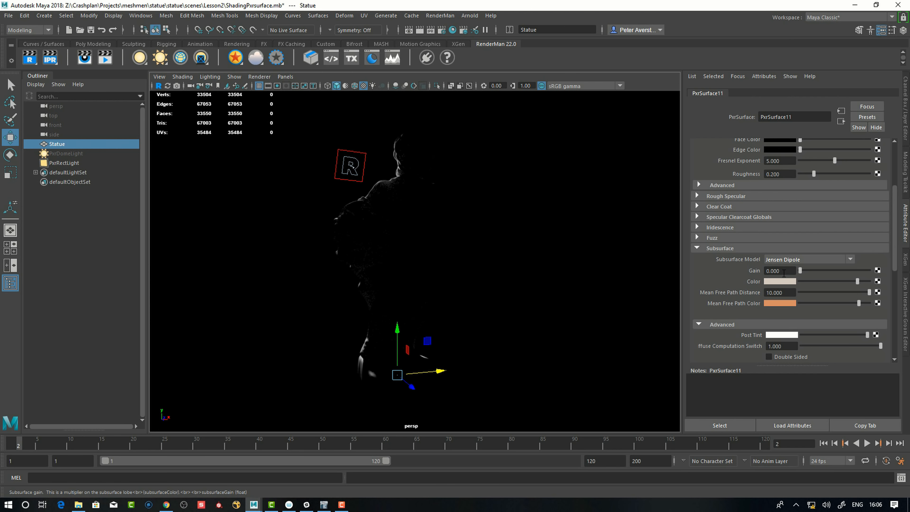
Switch to the browser and read the PxrSurface subsurface scattering documentation, including the material chart and the Gain, Color and Mean Free Path Distance entries.
key("alt+Tab")
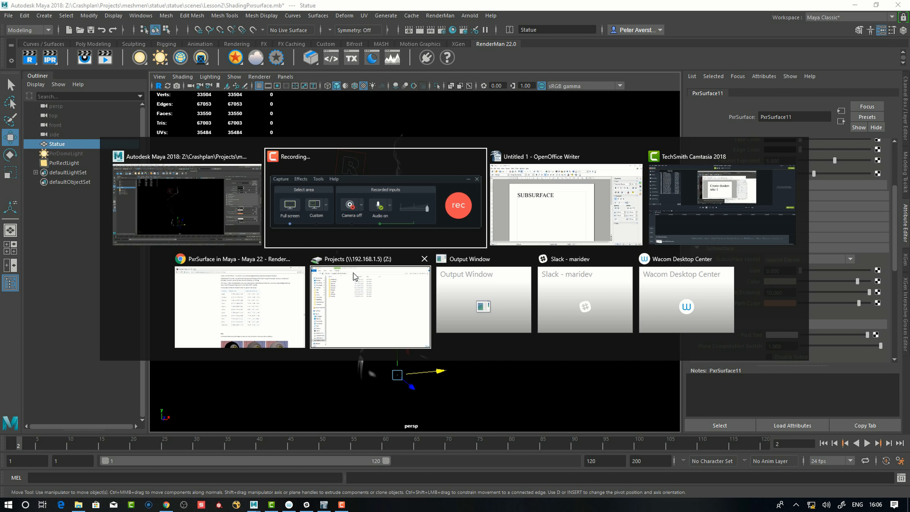
key("alt+Tab")
key("alt+Tab")
key("alt+Tab")
scroll(336, 264, "up", 10)
scroll(337, 264, "up", 3)
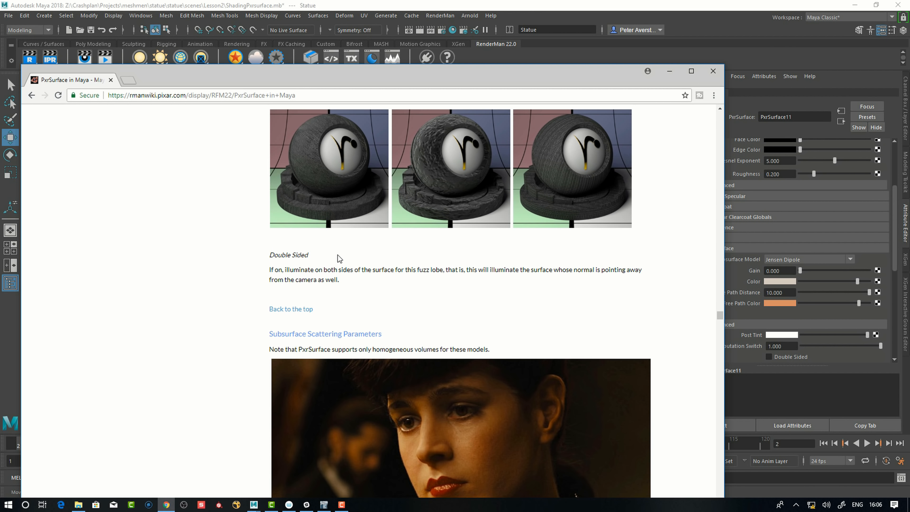
scroll(337, 258, "down", 7)
scroll(339, 260, "down", 10)
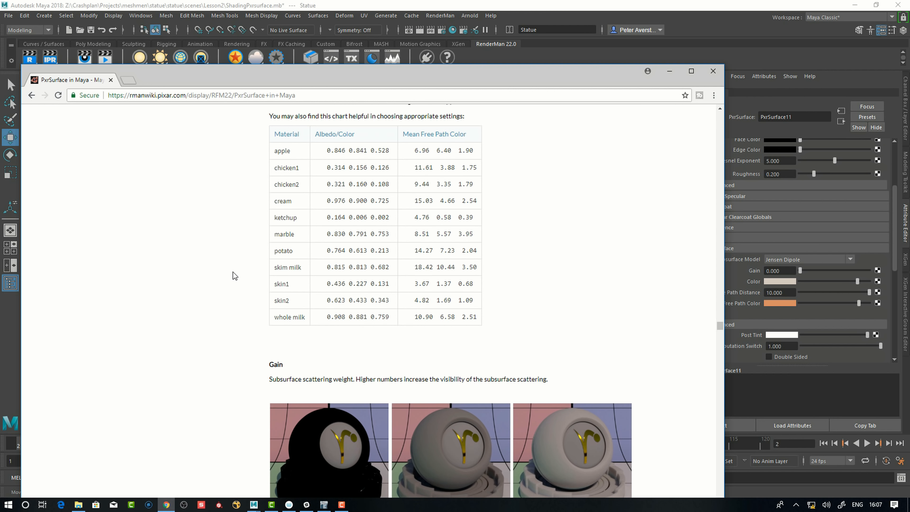
scroll(232, 272, "down", 5)
scroll(232, 271, "down", 3)
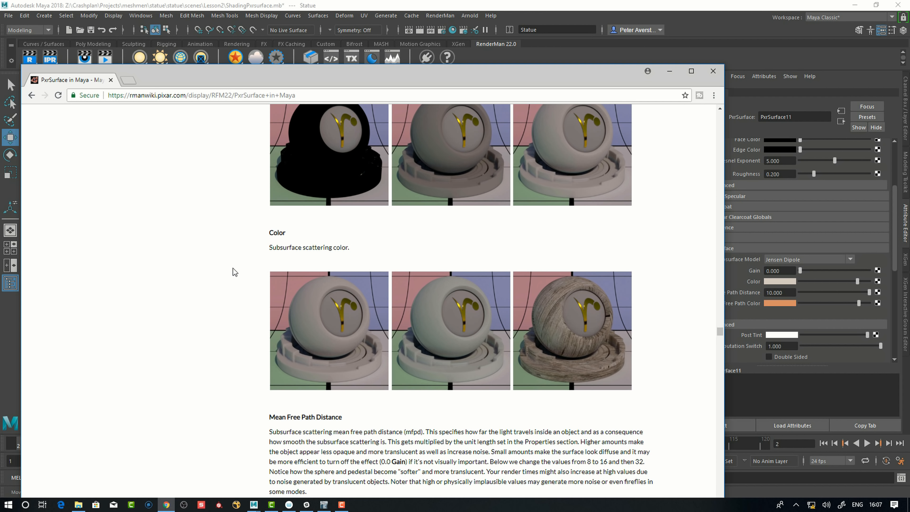
scroll(232, 271, "down", 3)
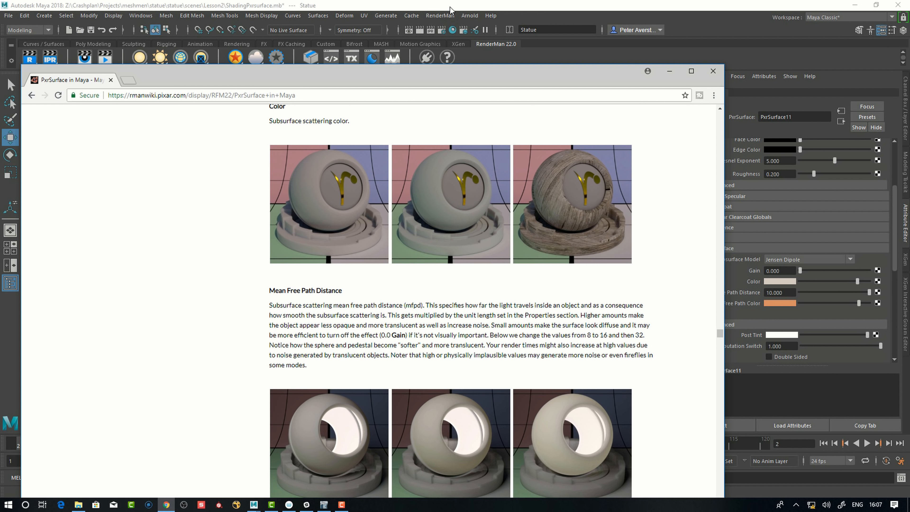
left_click(450, 7)
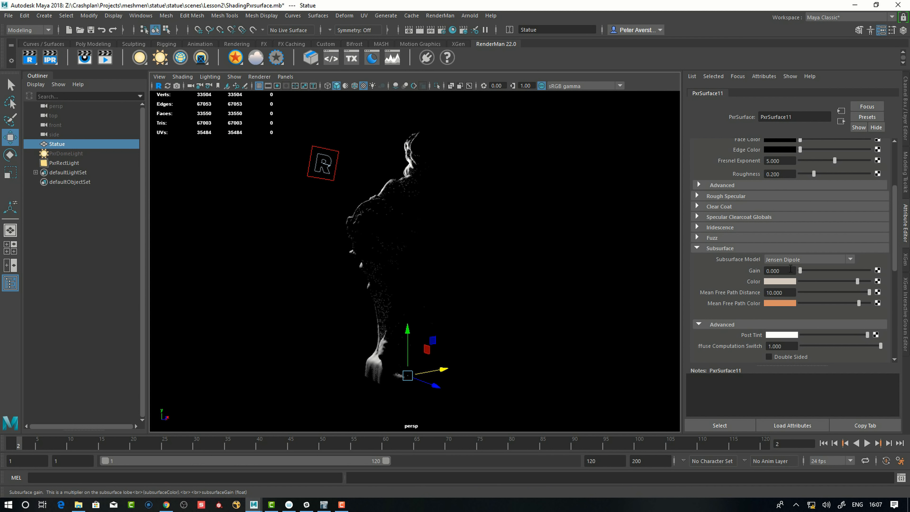
Raise the statue material's Subsurface Gain to 1 and check the effect in the live render.
left_click_drag(799, 270, 872, 271)
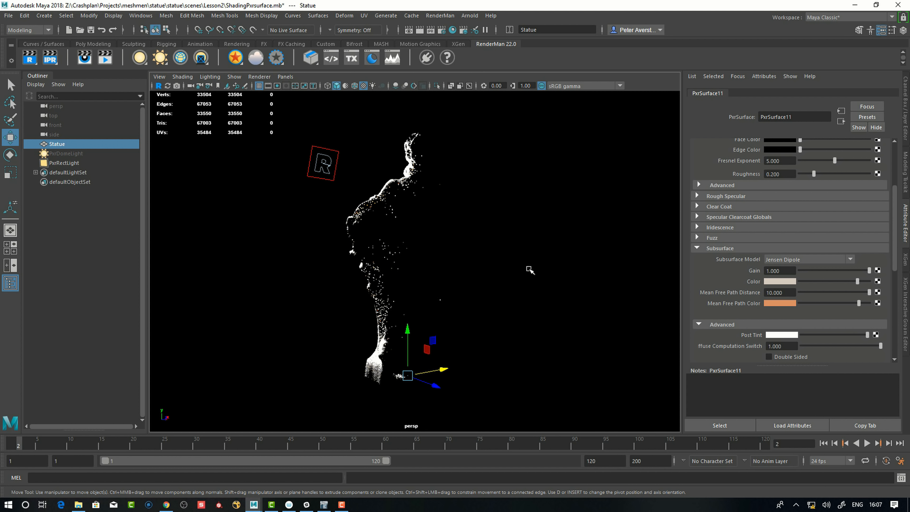
left_click_drag(494, 275, 466, 267, "alt")
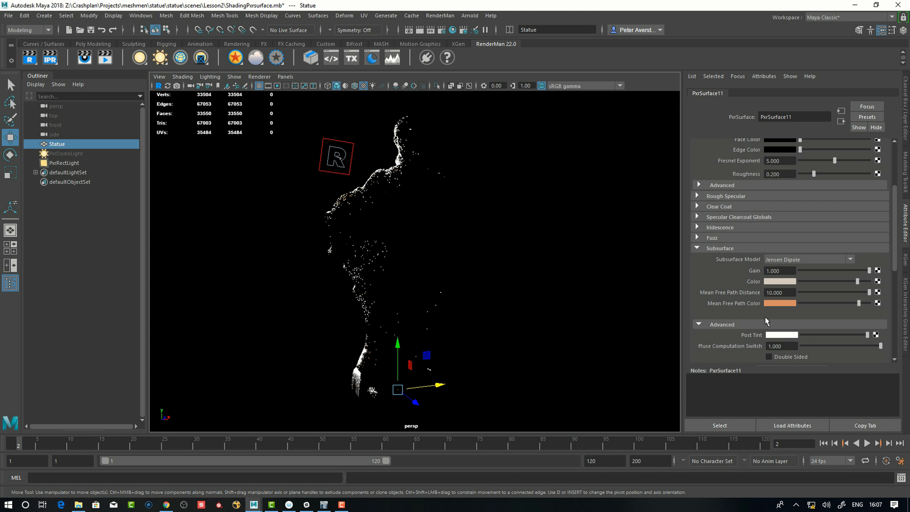
mouse_move(506, 285)
left_mouse_down("alt")
mouse_move(548, 284)
mouse_move(500, 282)
left_mouse_up("alt")
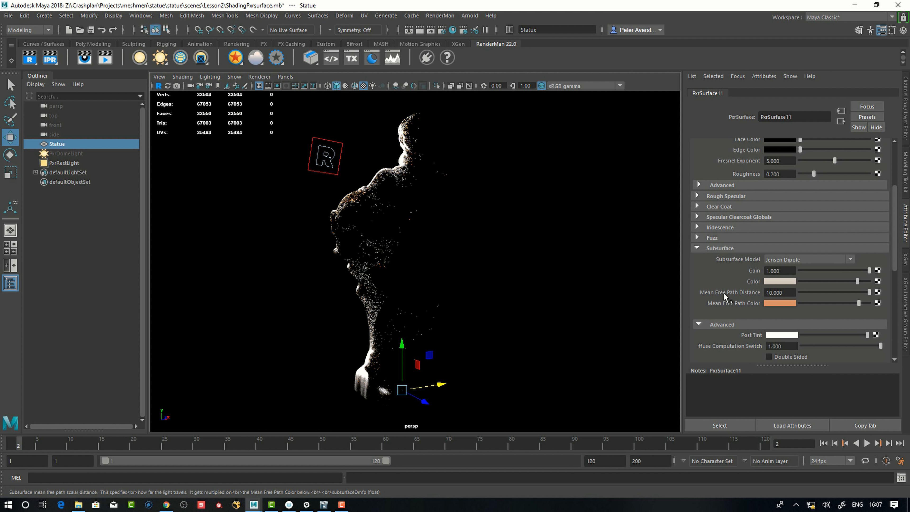
Set the Subsurface Mean Free Path Distance to 50 and check the statue's translucency in the live render.
left_click_drag(785, 293, 730, 289)
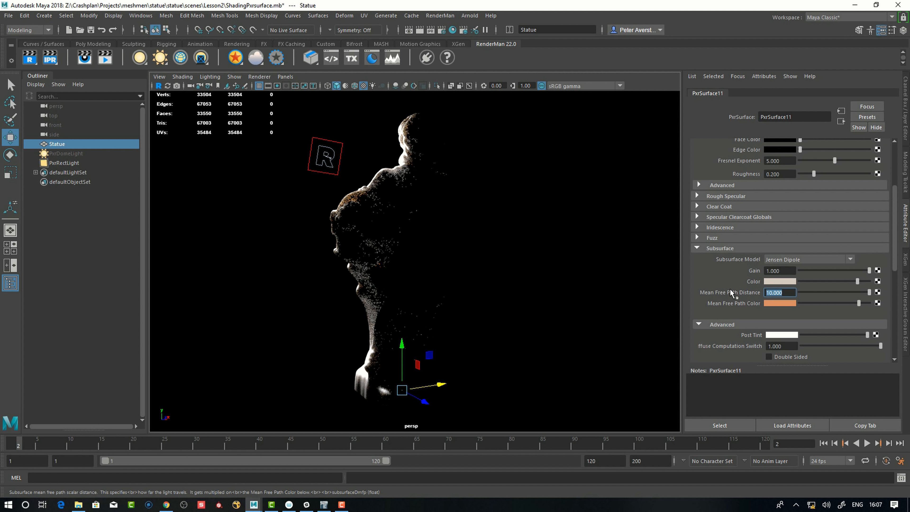
type("50")
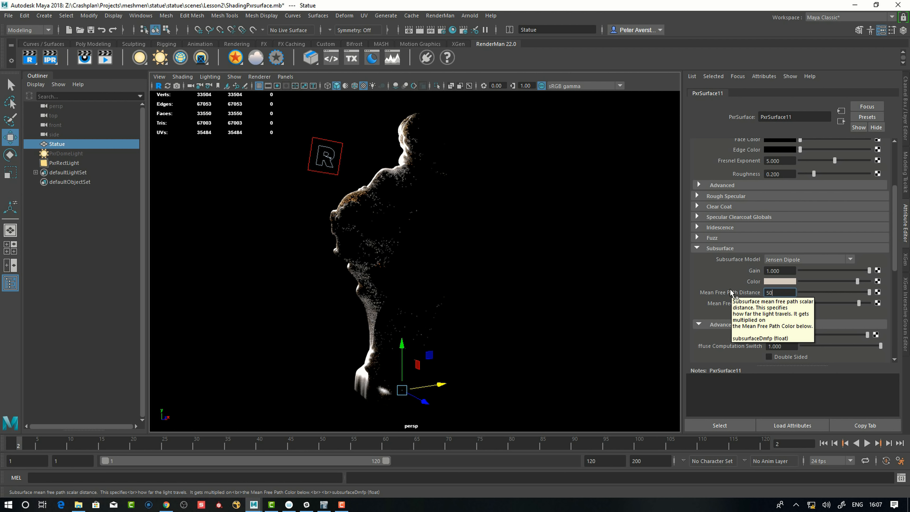
key("Return")
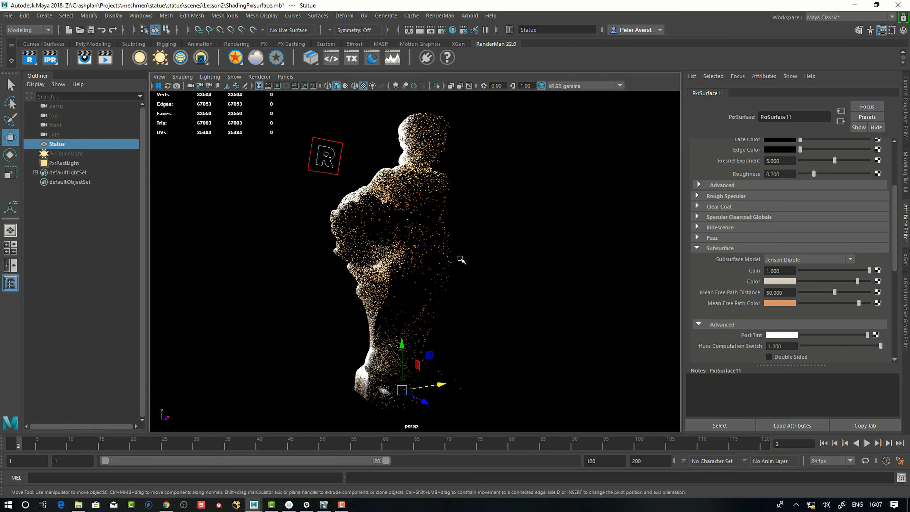
left_click_drag(462, 259, 491, 285, "alt")
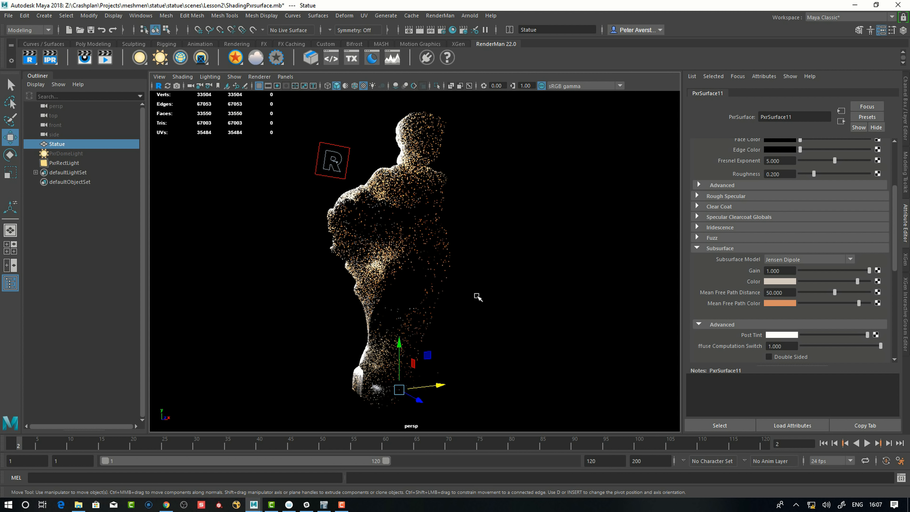
Increase the Subsurface Mean Free Path Distance to 100.
left_click(778, 293)
type("100")
key("Return")
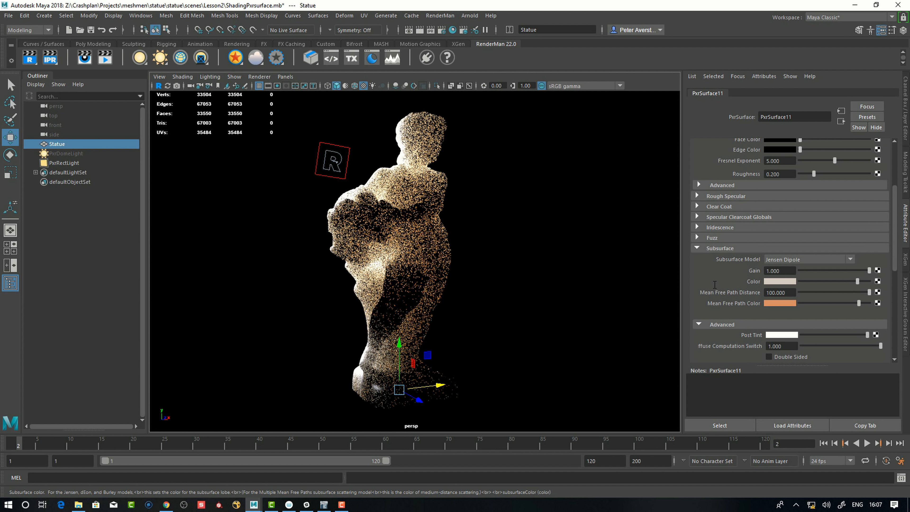
Change the Subsurface Color to a light orange and the Mean Free Path Color to a saturated orange.
left_click(772, 283)
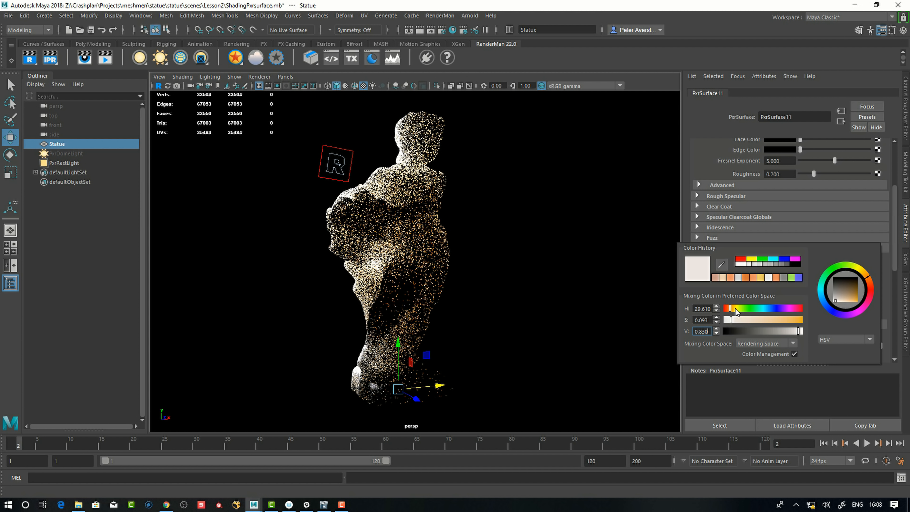
left_click(775, 308)
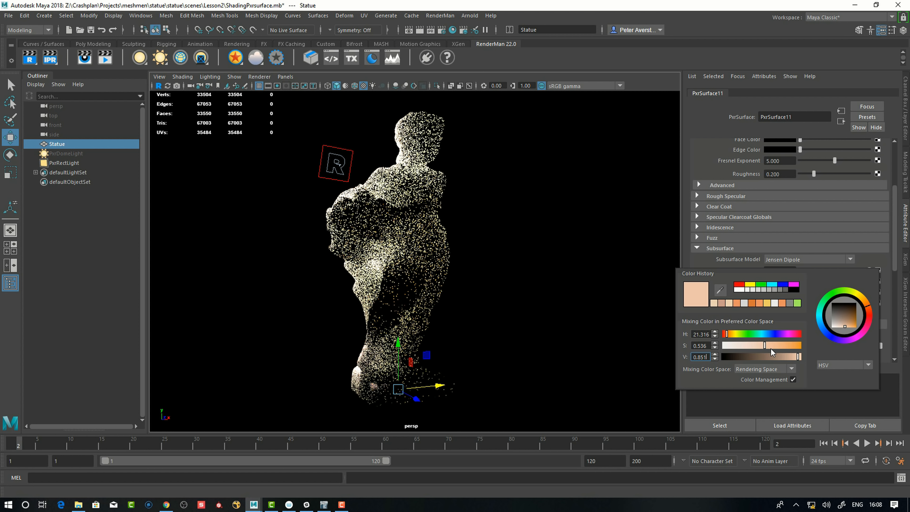
left_click(775, 345)
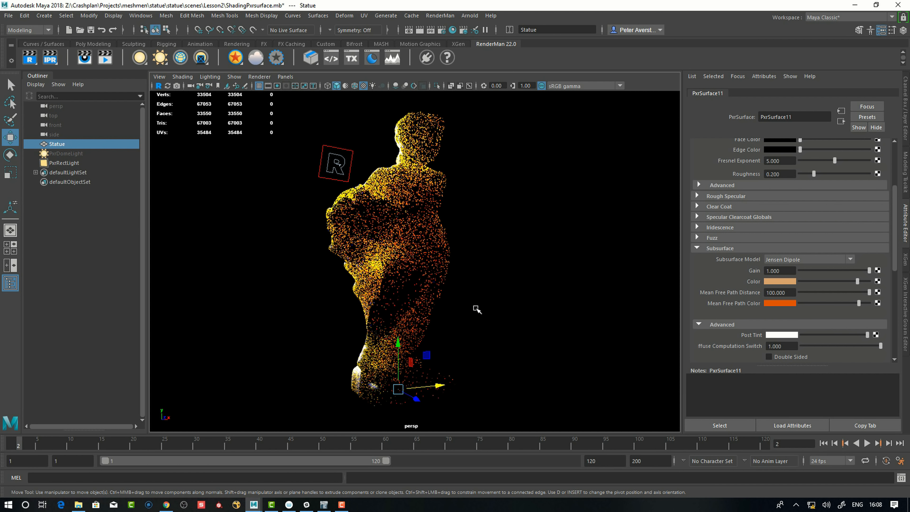
Switch the Subsurface Model to DEon Better Dipole, with a pale tan Color and a darker orange Mean Free Path Color.
left_click(790, 262)
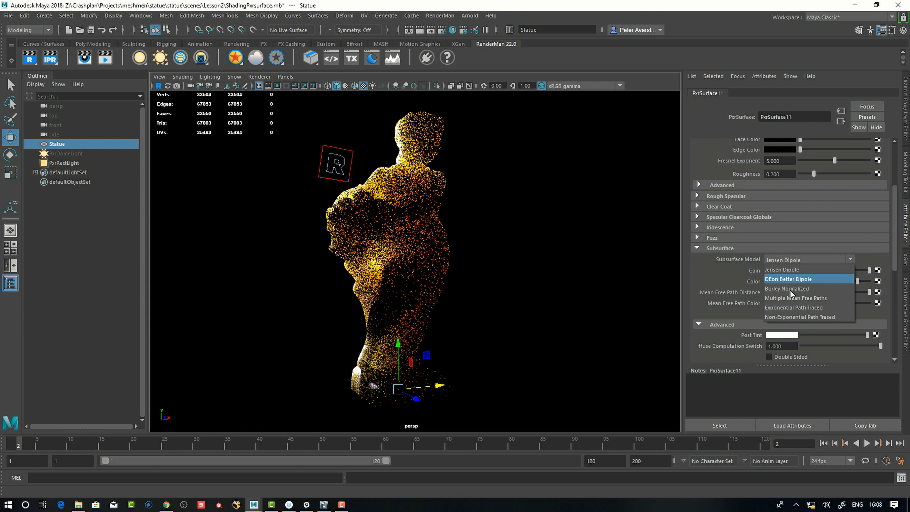
left_click(788, 279)
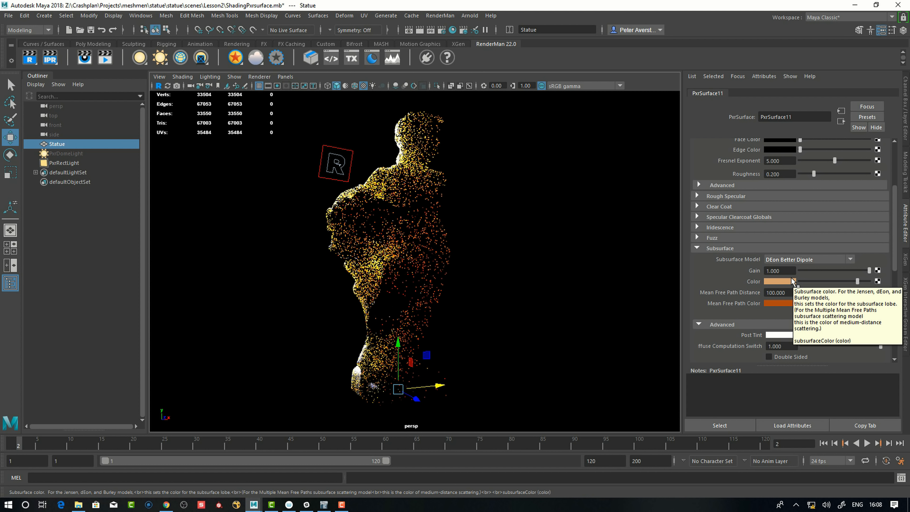
left_click(791, 279)
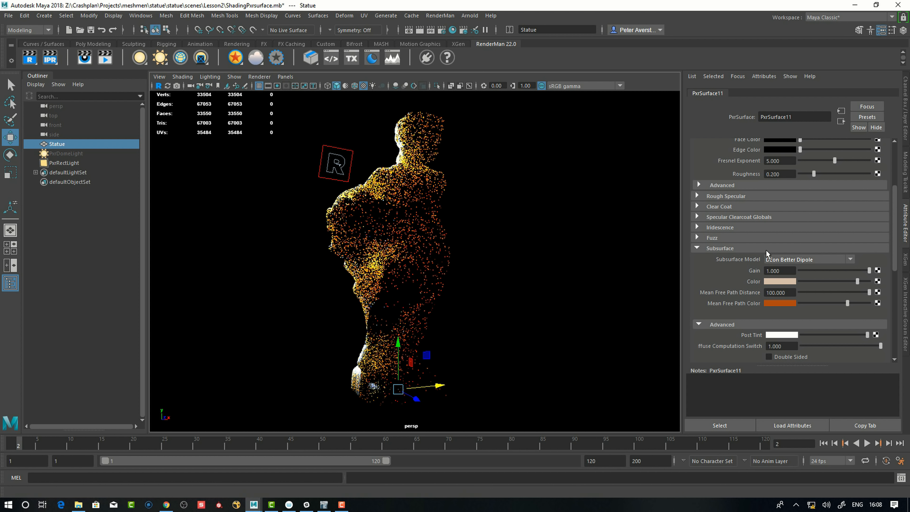
Switch the Subsurface Model to Burley Normalized and set its Mean Free Path Distance to 50.
scroll(823, 272, "down", 3)
left_click(802, 190)
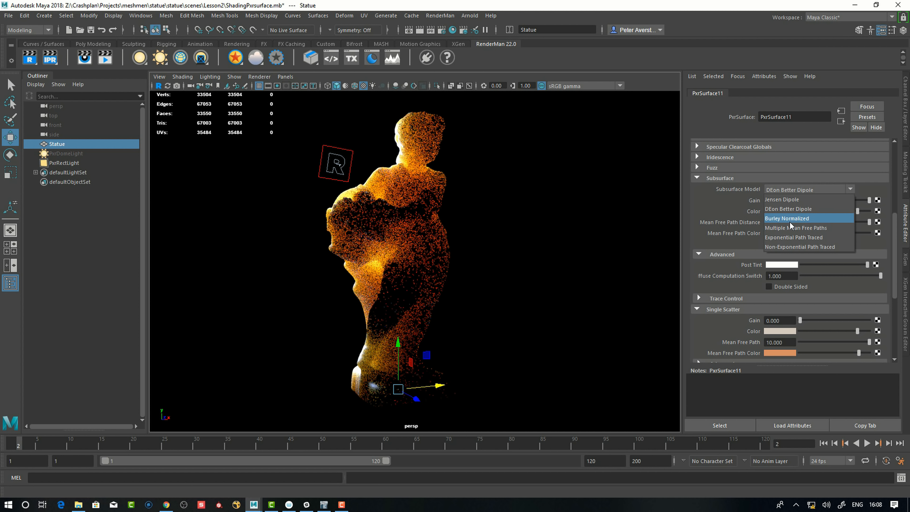
left_click(790, 219)
left_click_drag(788, 223, 729, 219)
type("50")
key("Return")
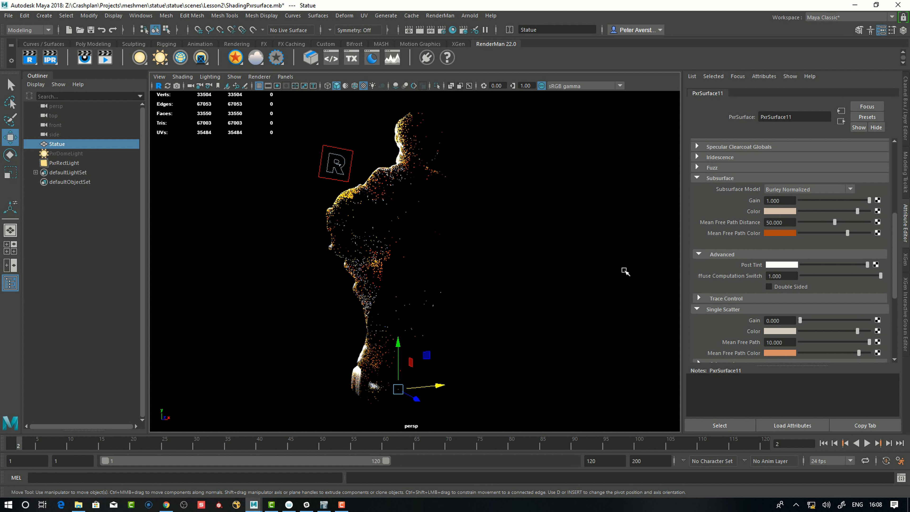
Switch the Subsurface Model to Multiple Mean Free Paths with a Mean Free Path Distance of 80.
left_click(805, 190)
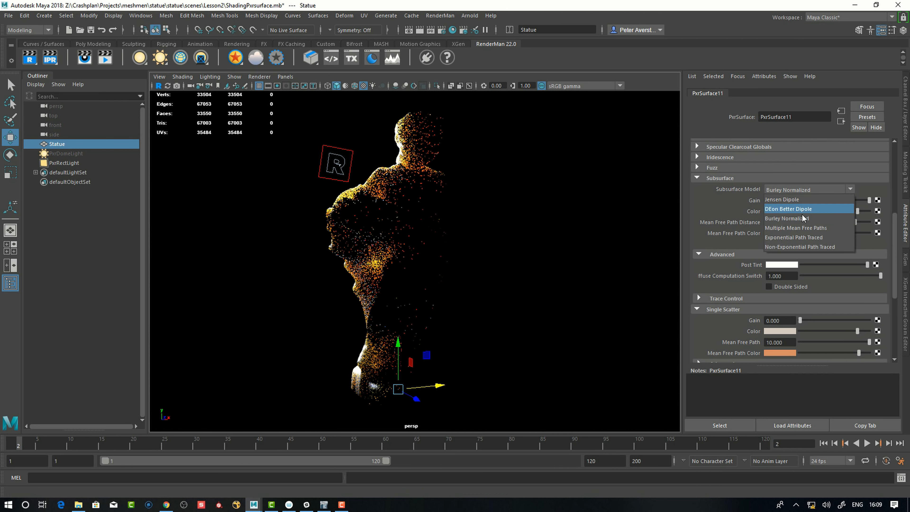
left_click(800, 228)
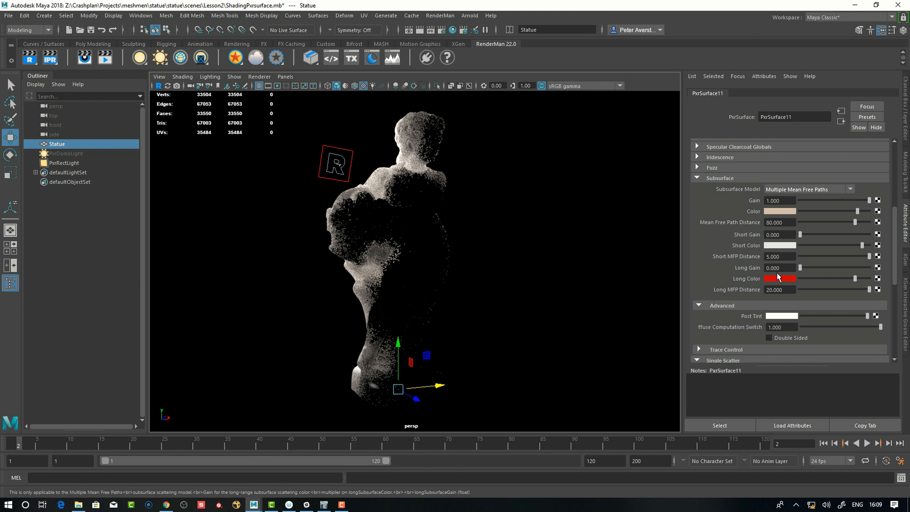
left_click_drag(522, 328, 514, 328, "alt")
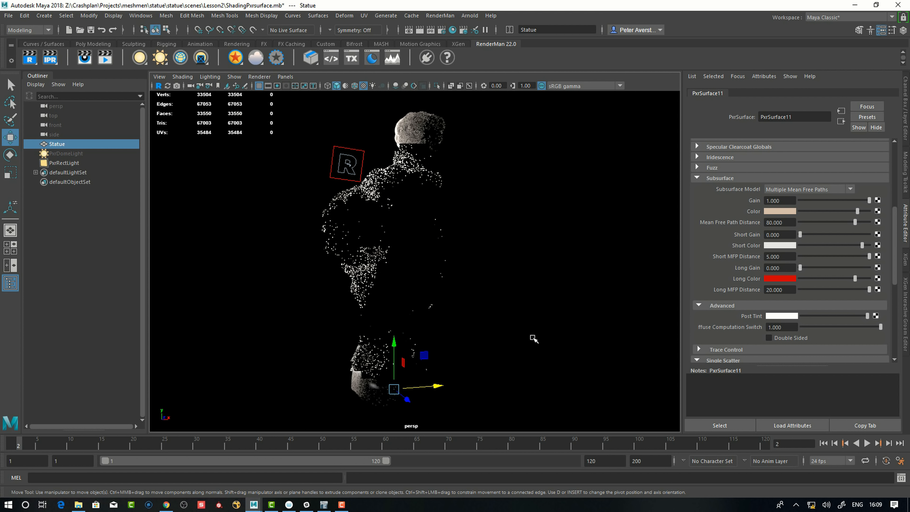
Set the Subsurface Short Gain and Long Gain to 0.5 and change the Short Color to bright green.
left_click_drag(801, 234, 835, 235)
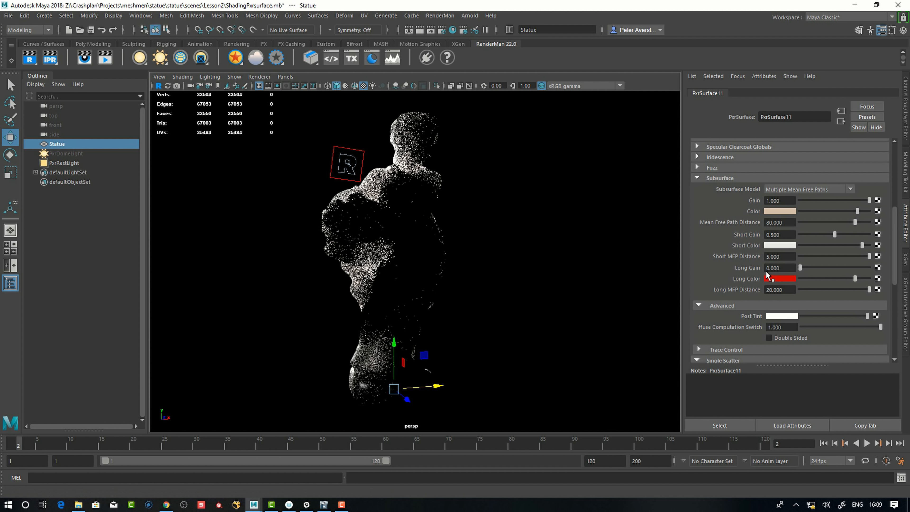
left_click(783, 269)
type("0.5")
key("Return")
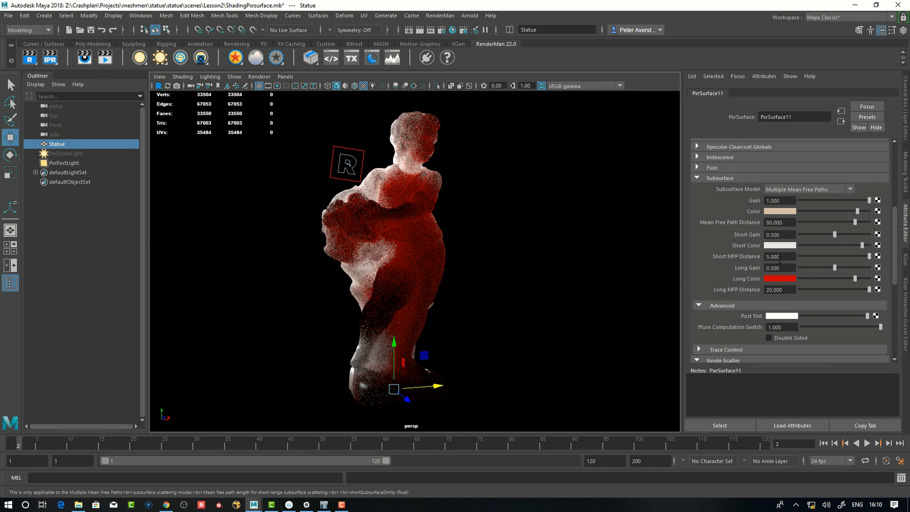
left_click(774, 246)
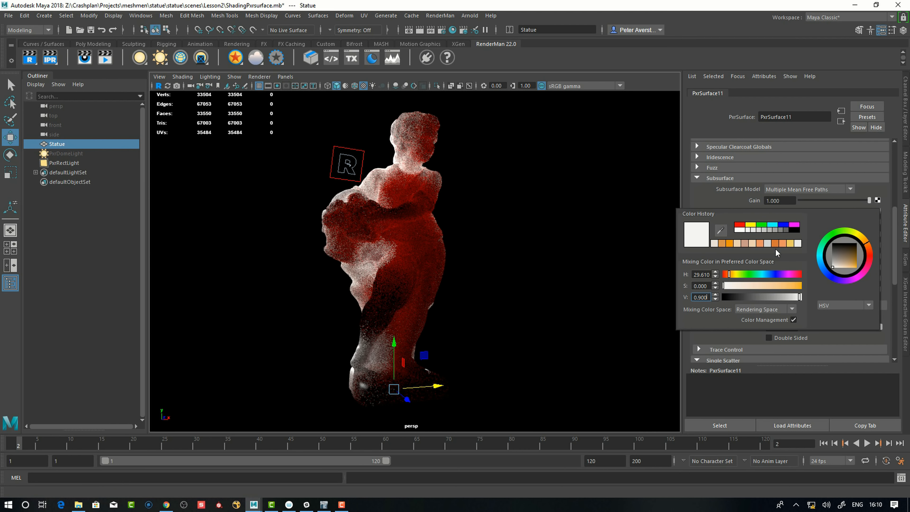
left_click_drag(736, 276, 797, 286)
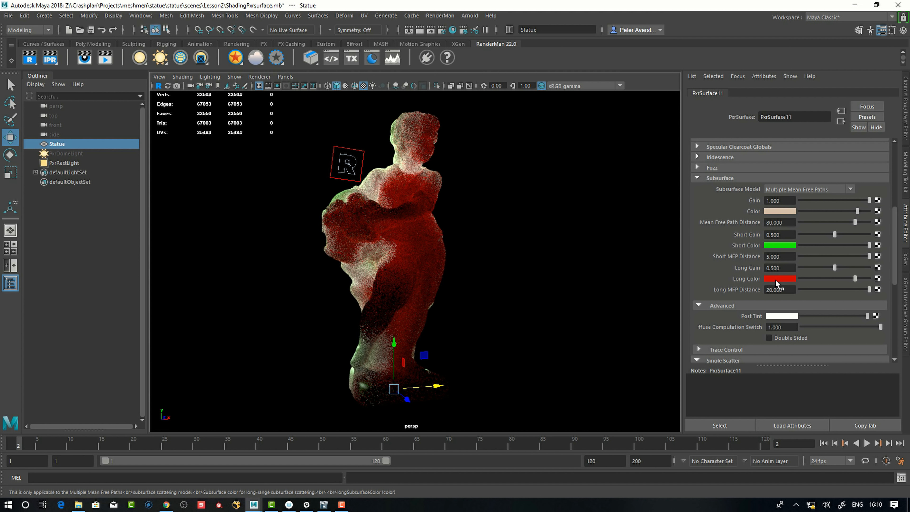
Set the Short MFP Distance to 1 and the Long MFP Distance to 50, and check the statue in the live render.
left_click_drag(784, 289, 757, 291)
left_click_drag(783, 256, 748, 255)
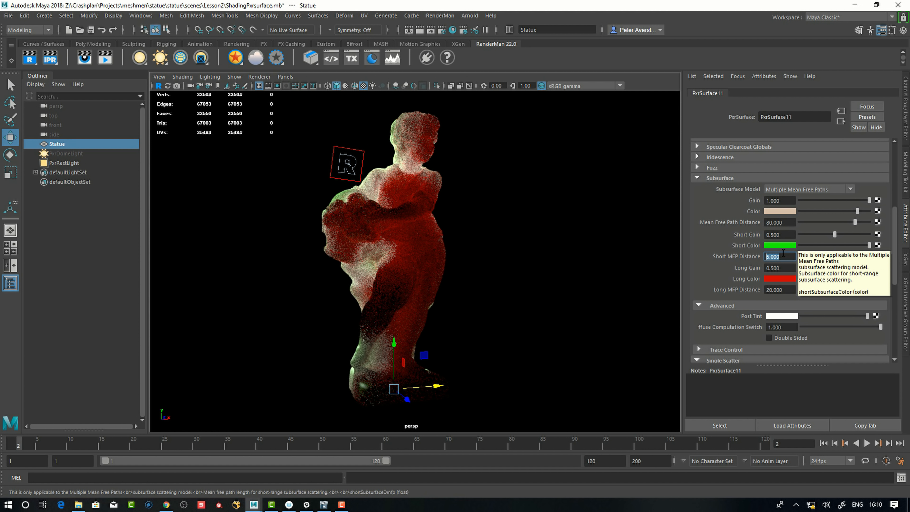
type("1")
key("Return")
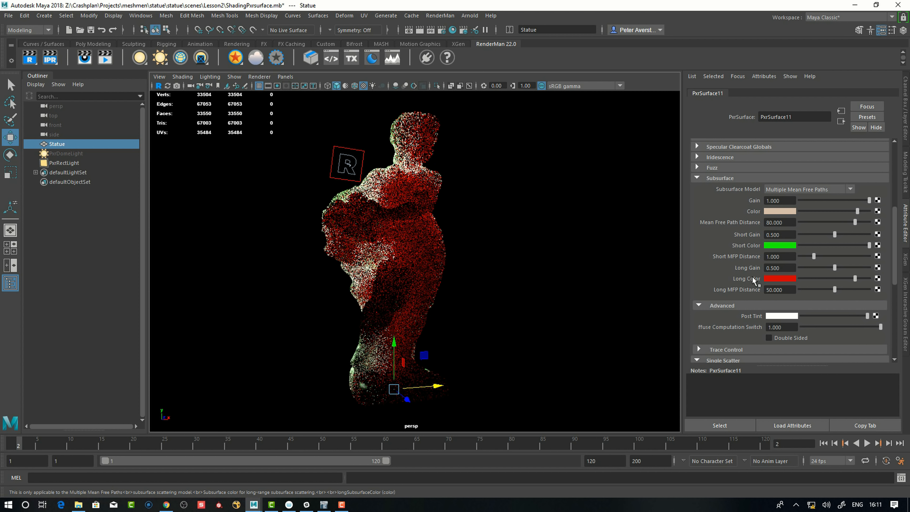
left_click_drag(505, 323, 505, 348, "alt")
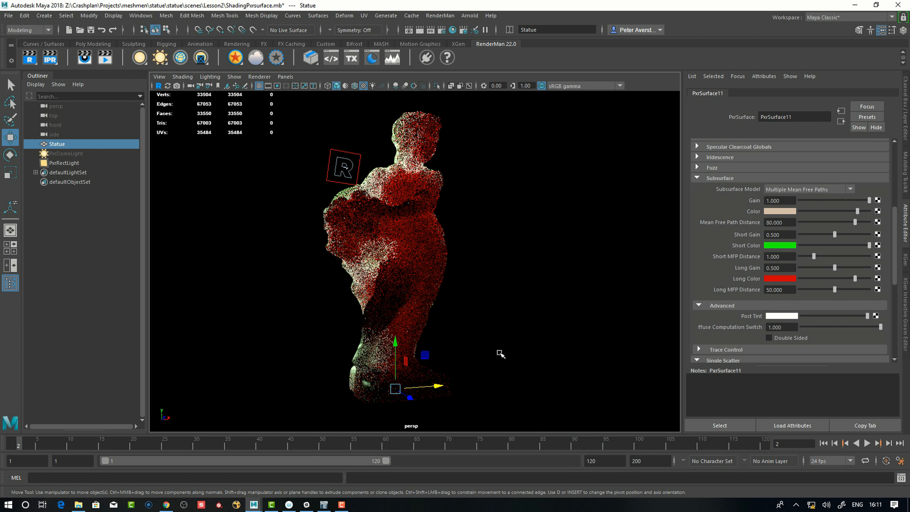
left_click_drag(498, 361, 494, 361, "alt")
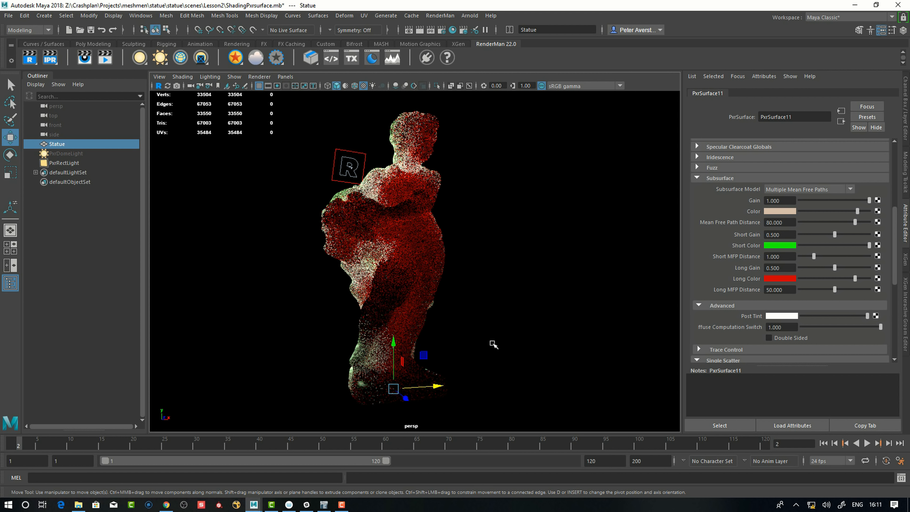
Switch the Subsurface Model to Exponential Path Traced and try the Directionality at its maximum.
left_click_drag(498, 357, 504, 358, "alt")
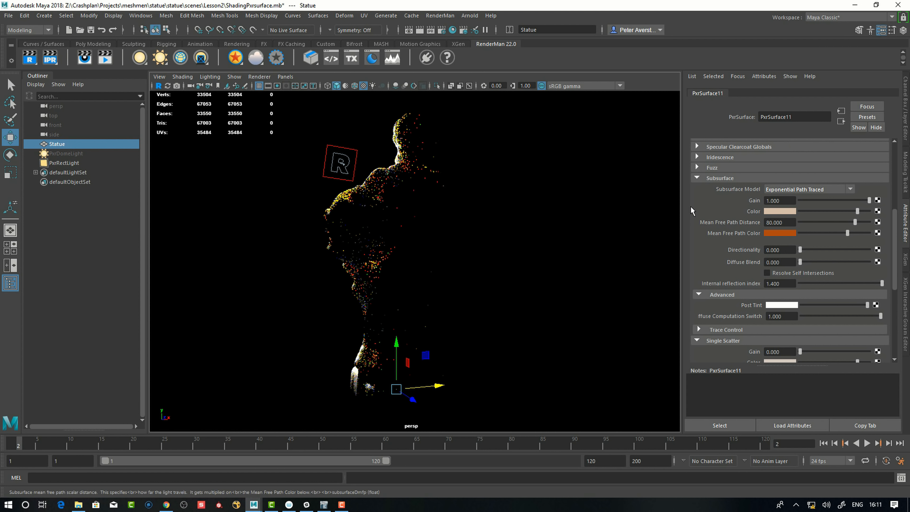
left_click(812, 189)
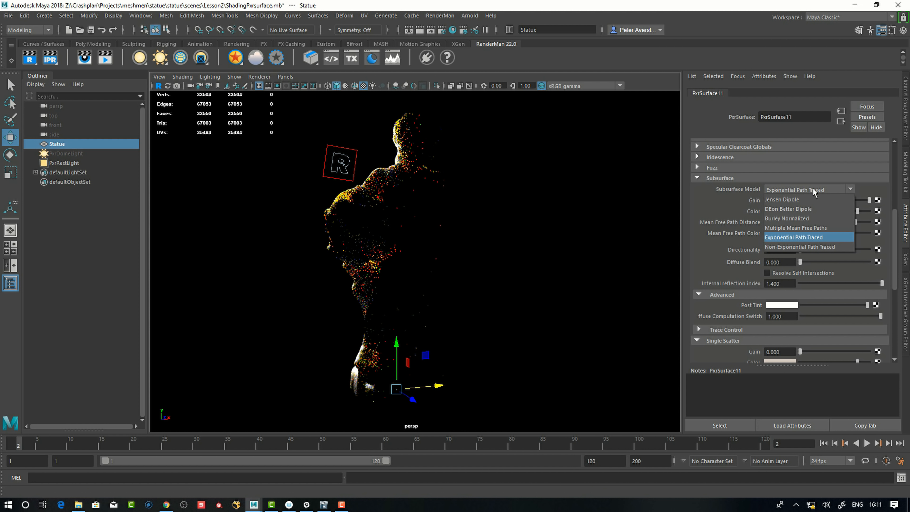
left_click(795, 239)
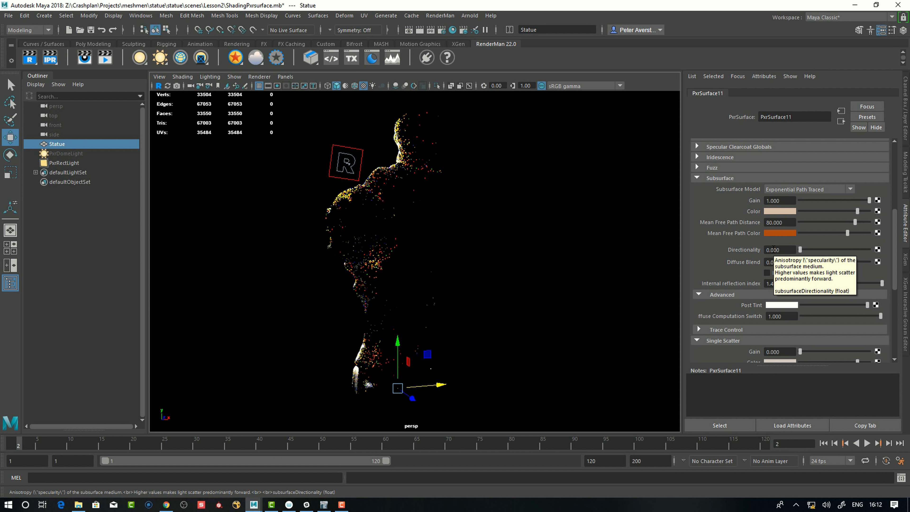
left_click_drag(800, 250, 899, 254)
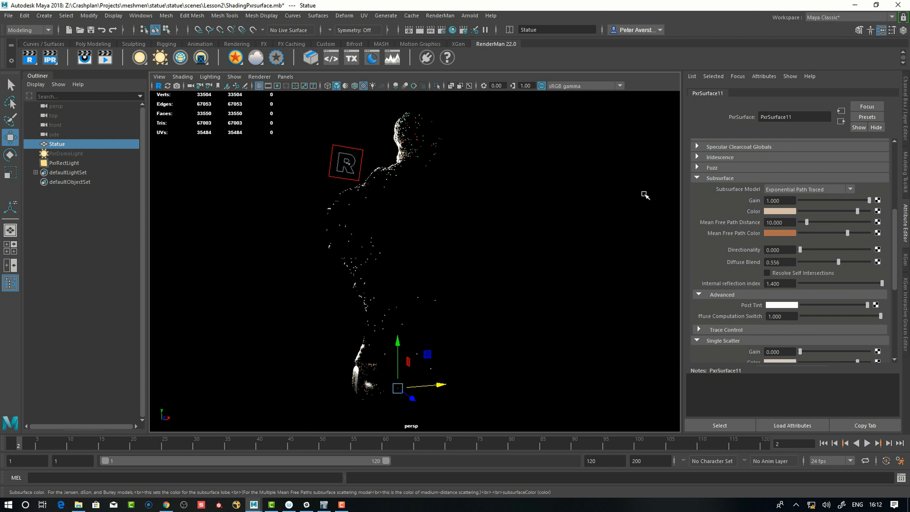
Try a subsurface Mean Free Path Distance of 100 on the statue, and raise it to 150.
left_click(790, 224)
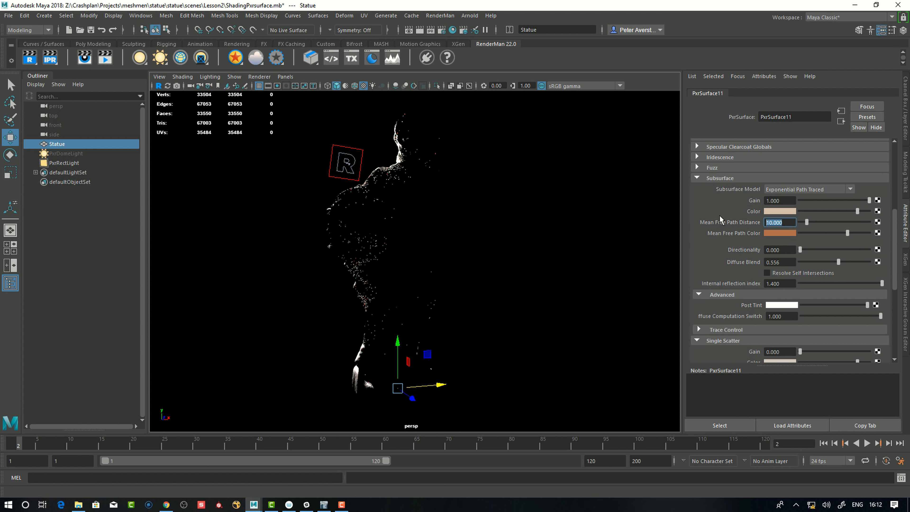
type("100")
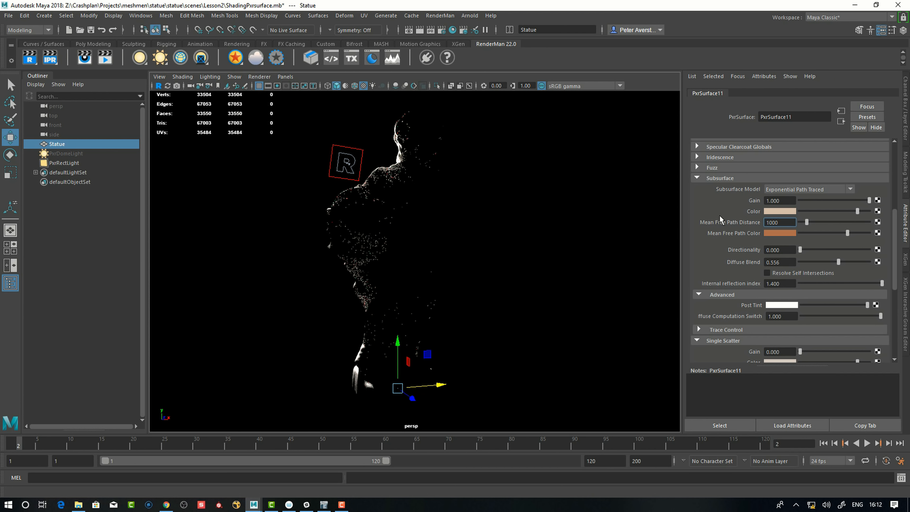
key("Return")
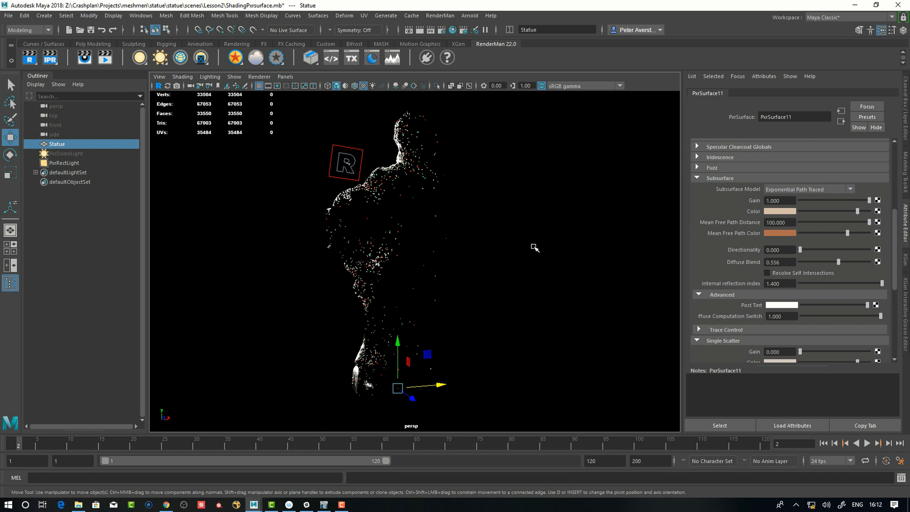
scroll(788, 257, "down", 1)
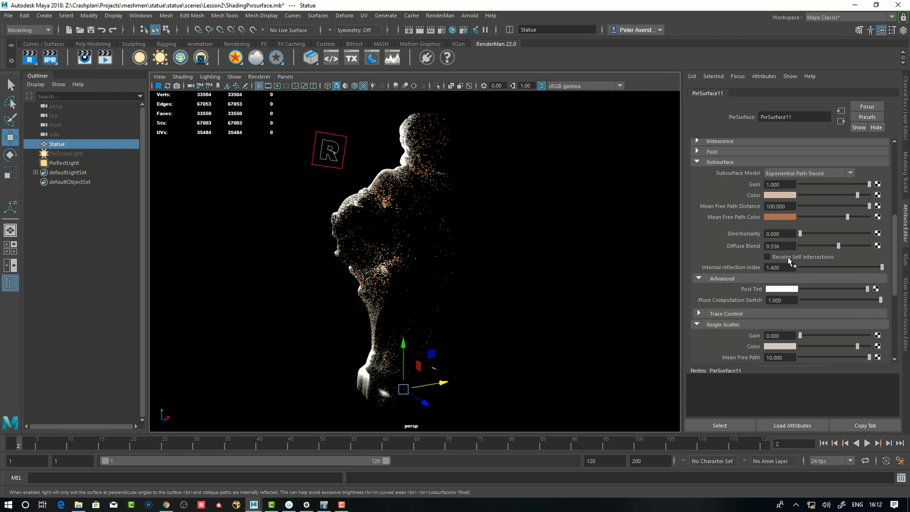
double_click(792, 206)
type("150")
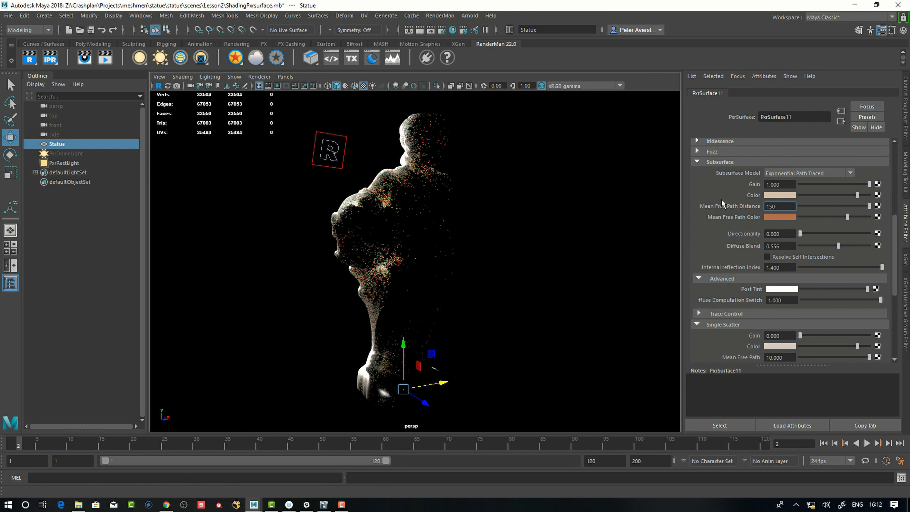
key("Return")
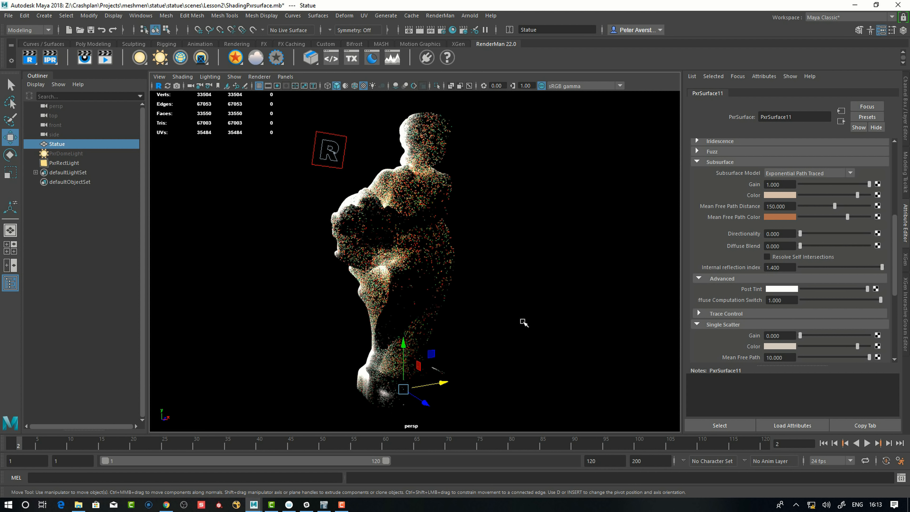
Examine the Single Scatter and Scattering Globals settings and view the backlit statue from other angles.
scroll(696, 309, "down", 5)
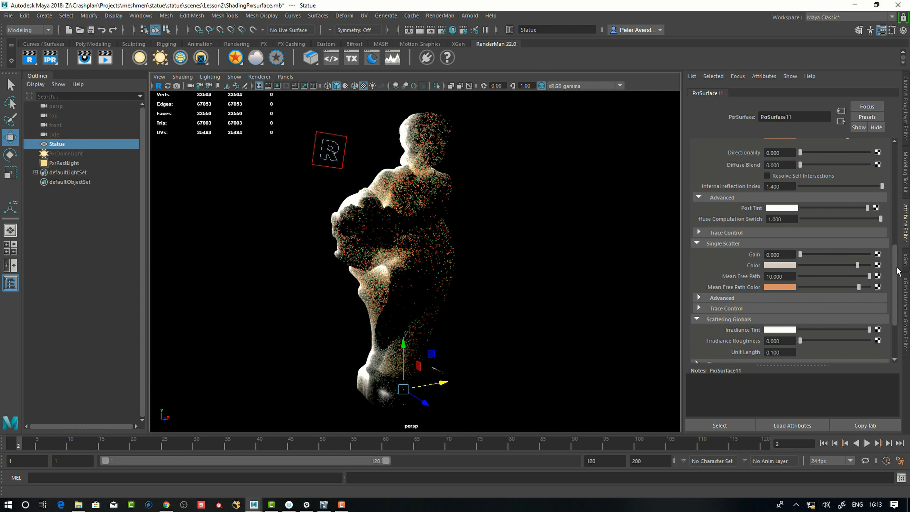
scroll(897, 276, "down", 2)
left_click_drag(496, 297, 481, 386, "alt")
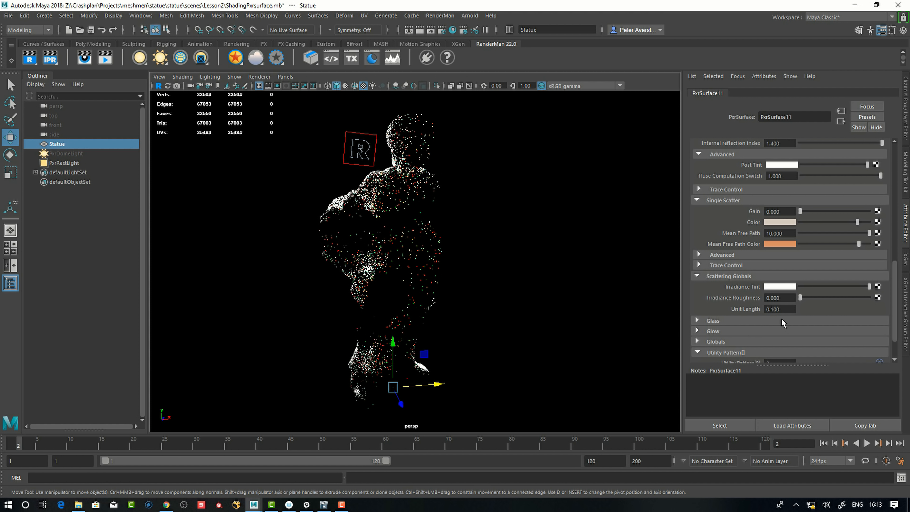
mouse_move(473, 318)
left_mouse_down("alt")
mouse_move(469, 331)
mouse_move(469, 319)
mouse_move(476, 326)
left_mouse_up("alt")
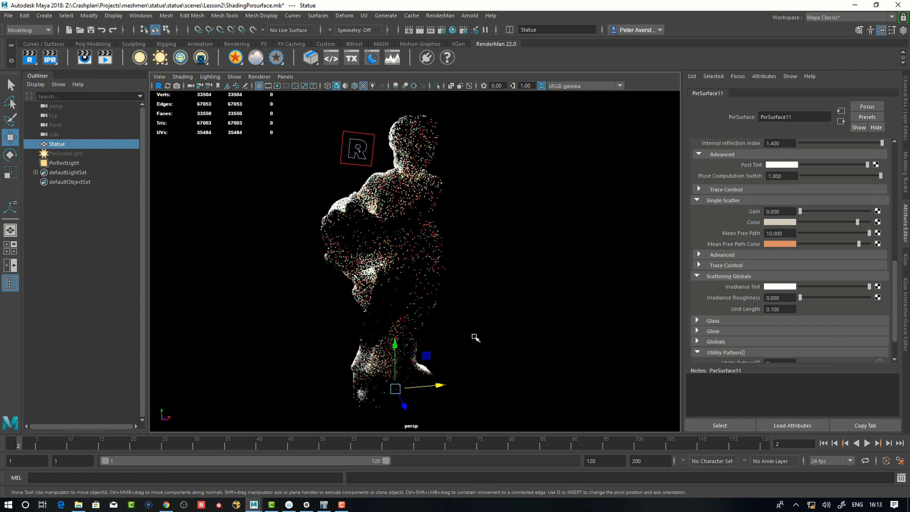
left_click_drag(472, 350, 474, 347, "alt")
left_click_drag(896, 296, 896, 304)
scroll(697, 226, "up", 2)
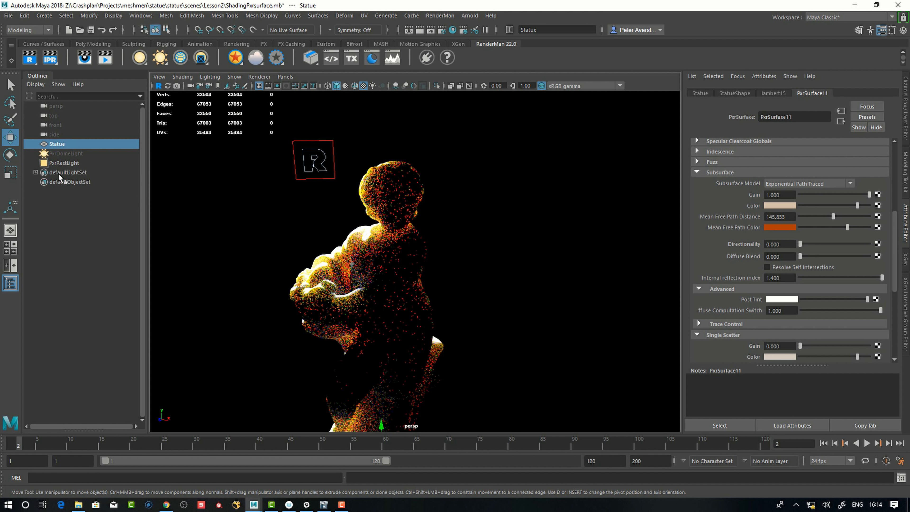
Unhide the PxrDomeLight and set the Exposure of the PxrRectLight to 6.
left_click(72, 155)
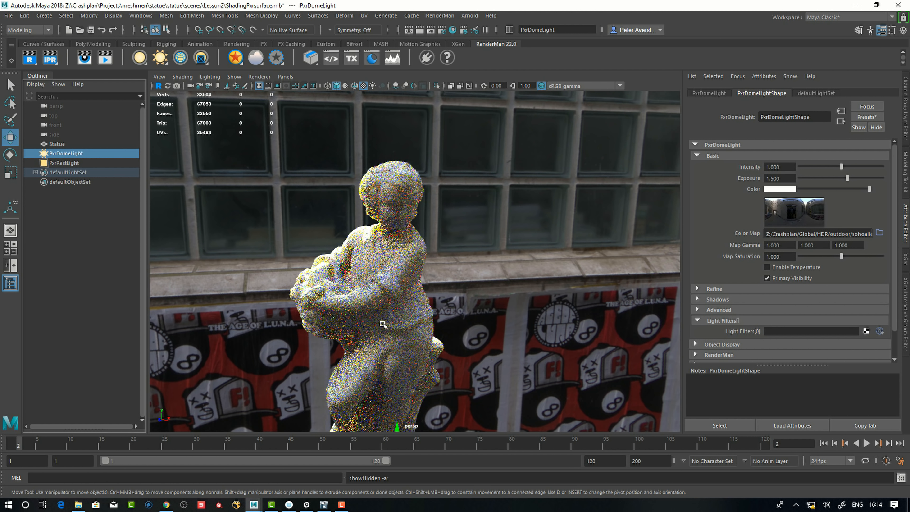
left_click(64, 163)
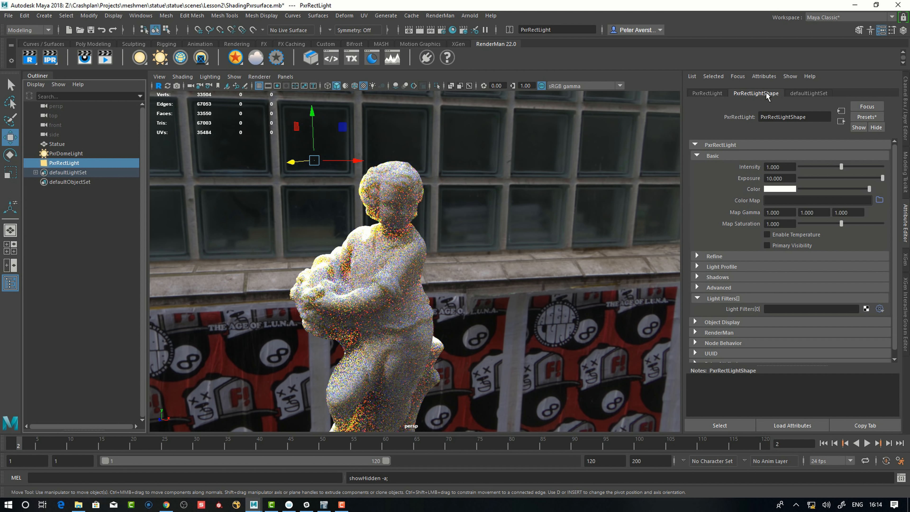
left_click(716, 94)
left_click(756, 93)
left_click_drag(789, 178, 734, 178)
type("6")
key("Return")
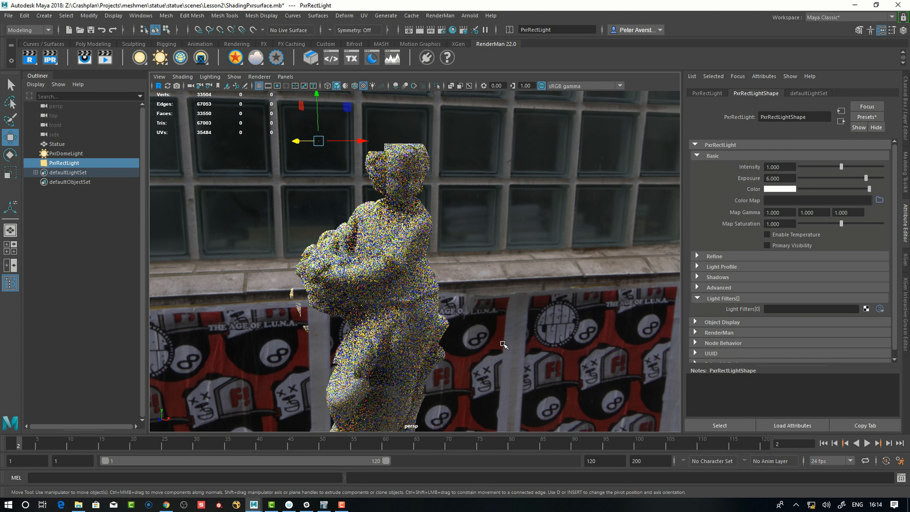
Frame the statue and raise the subsurface Diffuse Blend of its PxrSurface material to 0.111.
middle_click_drag(483, 347, 481, 340, "alt")
left_click_drag(482, 346, 487, 387, "alt")
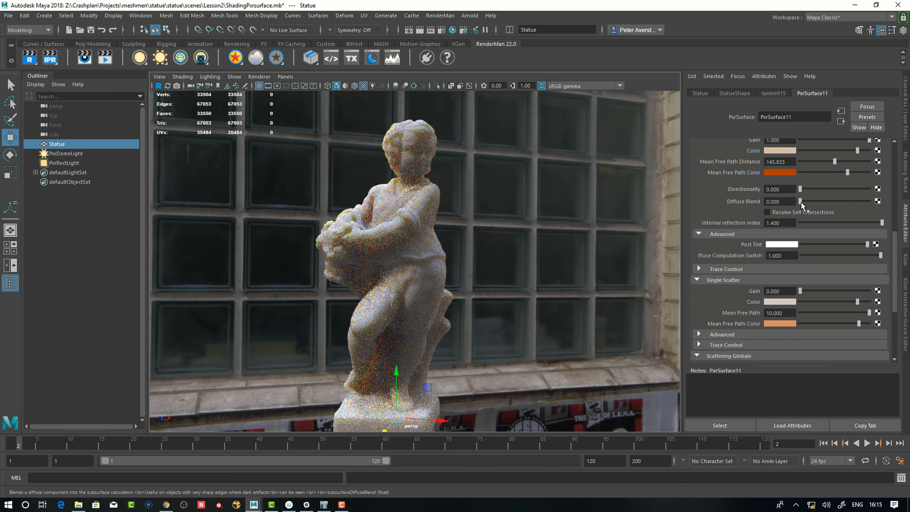
left_click_drag(800, 206, 806, 204)
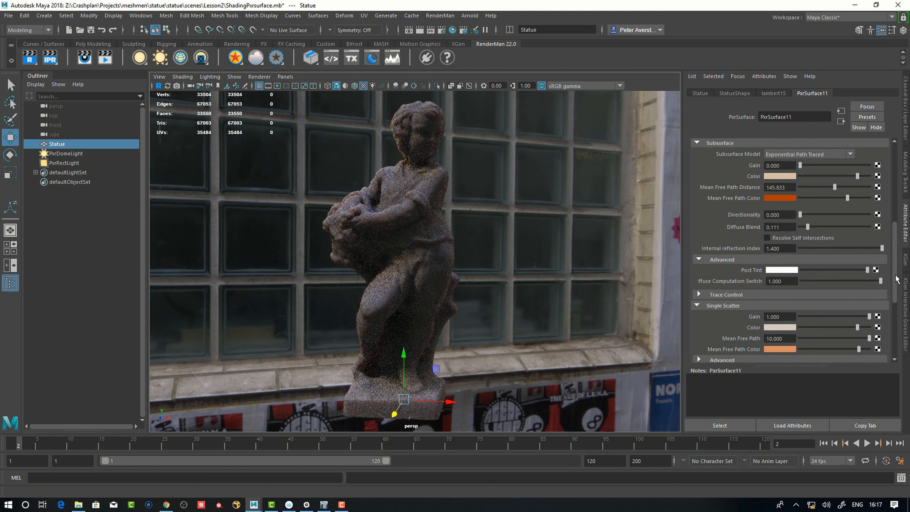
Lower the Single Scatter Gain to 0 and restore it to 1 to compare the statue's shading.
scroll(877, 287, "down", 1)
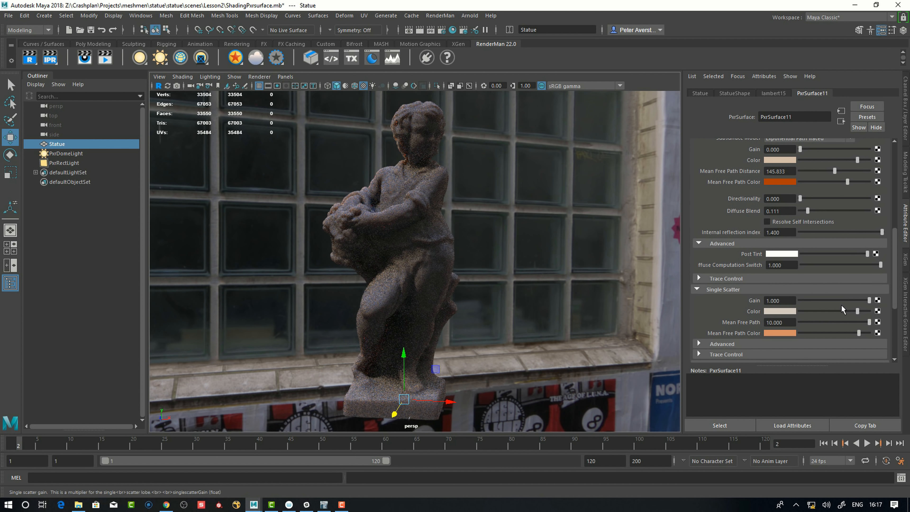
left_click_drag(858, 299, 768, 300)
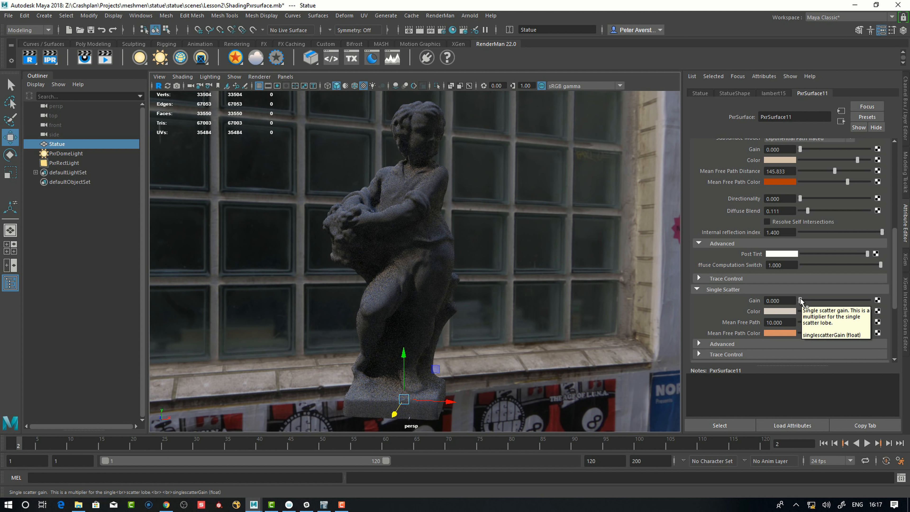
left_click_drag(800, 301, 872, 301)
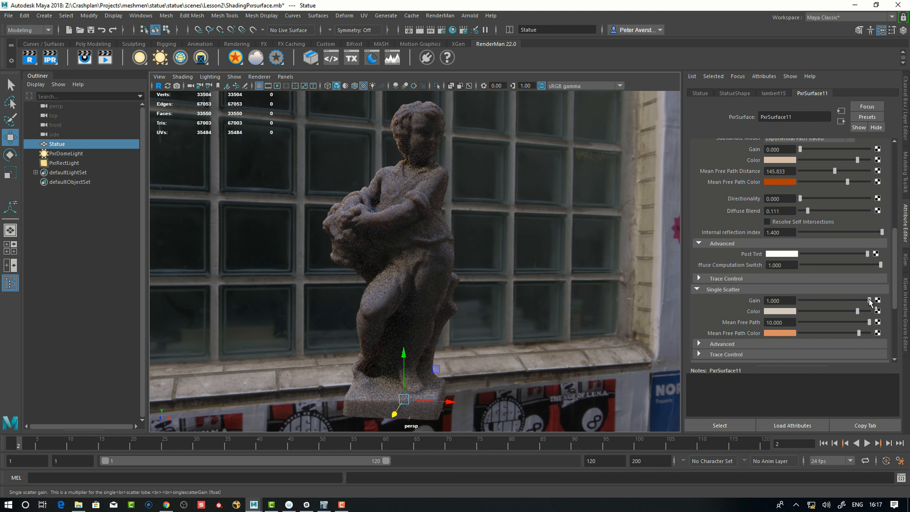
left_click_drag(859, 301, 872, 301)
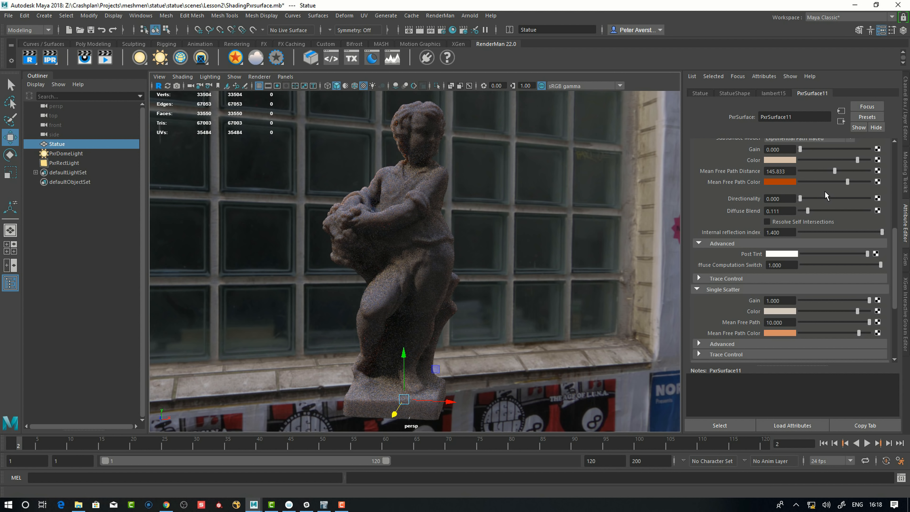
left_click_drag(894, 280, 893, 285)
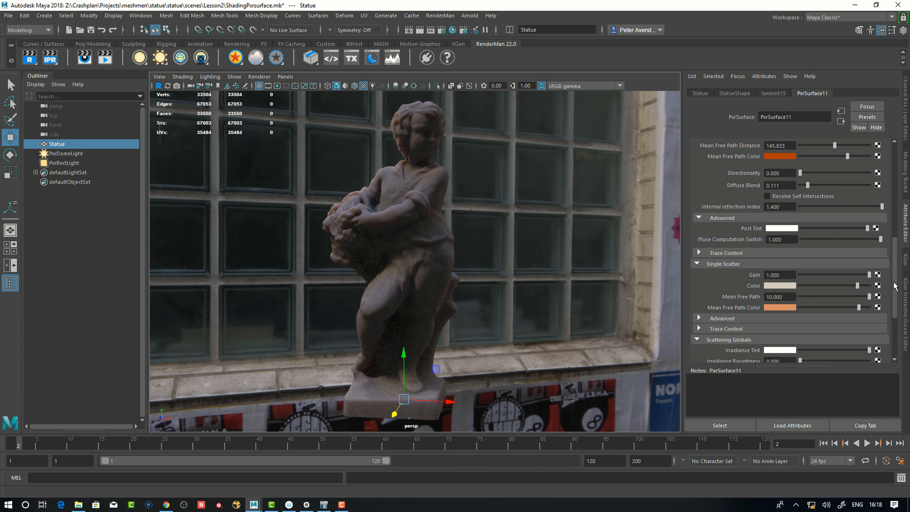
left_click_drag(894, 286, 896, 297)
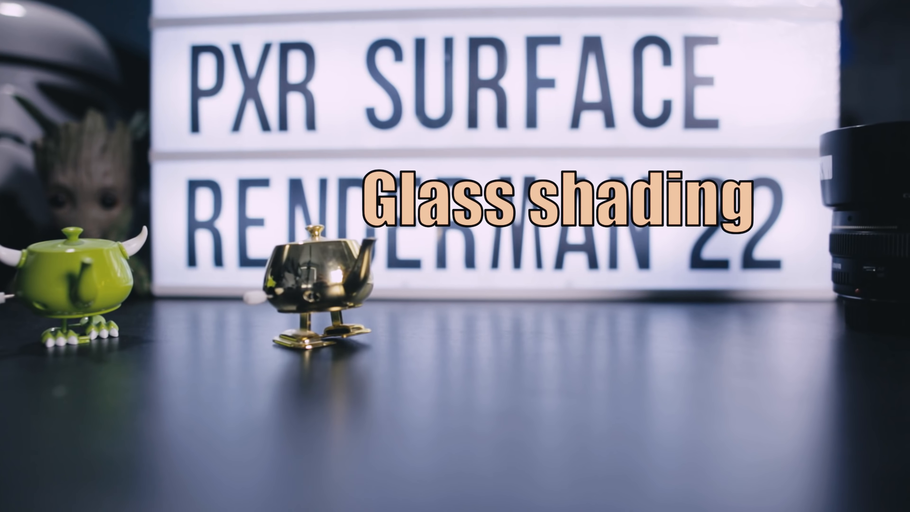
Select the statue and show the attributes of its PxrSurface12 material.
left_click(491, 245)
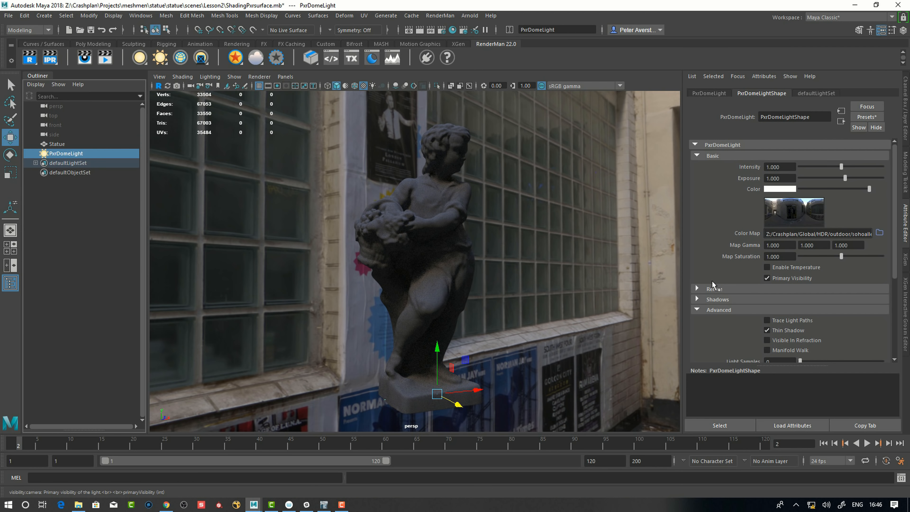
left_click(462, 220)
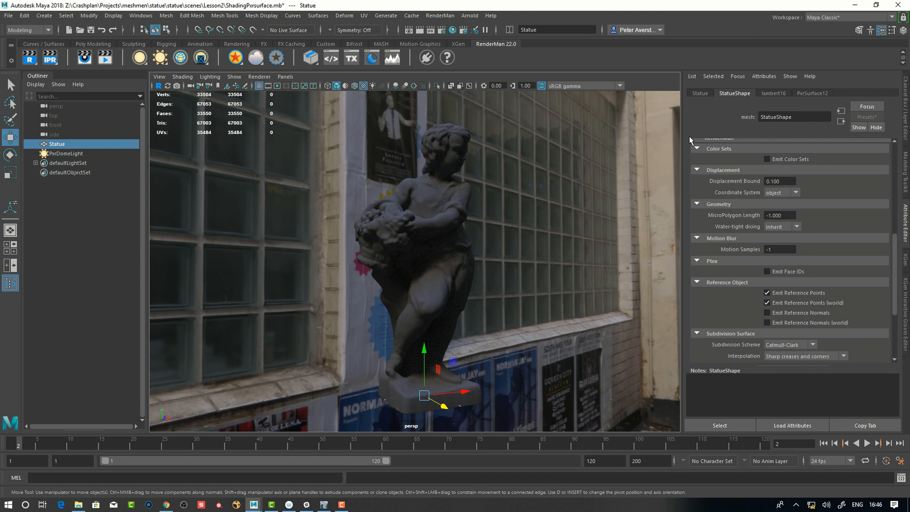
left_click(811, 94)
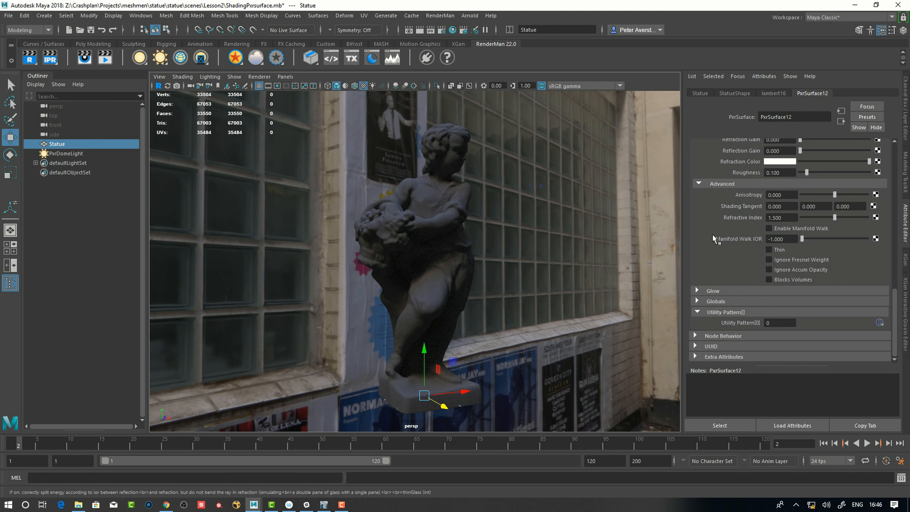
Collapse the material's lobe sections above Glass, and set the Glass Refraction Gain and Reflection Gain to 1.
scroll(859, 272, "up", 5)
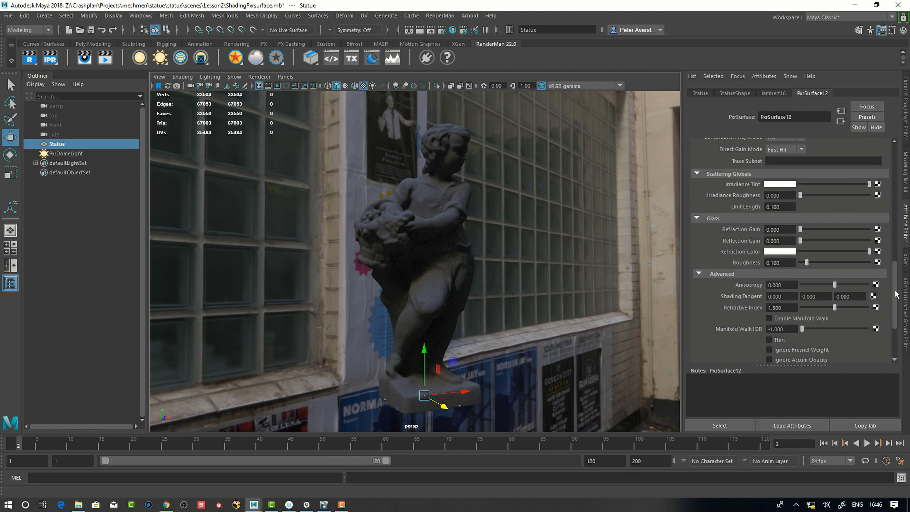
left_click_drag(895, 261, 895, 156)
left_click(697, 167)
left_click(697, 178)
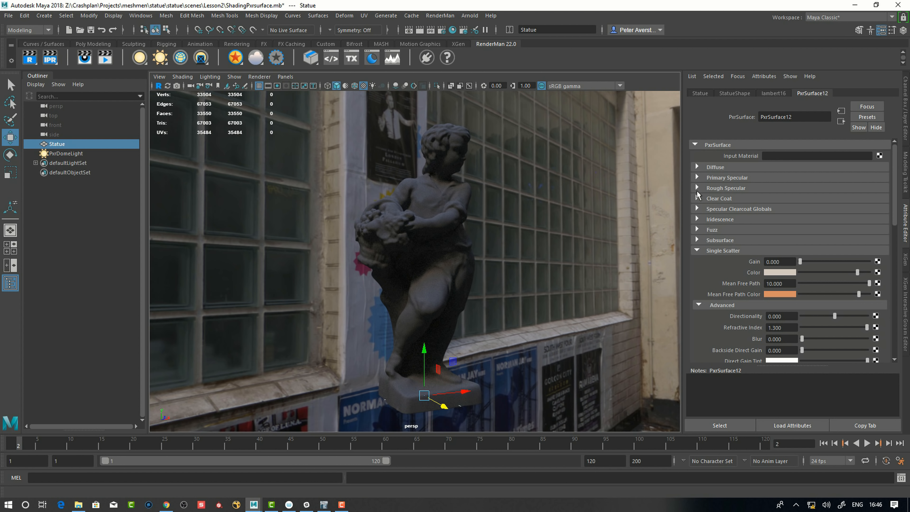
left_click(698, 251)
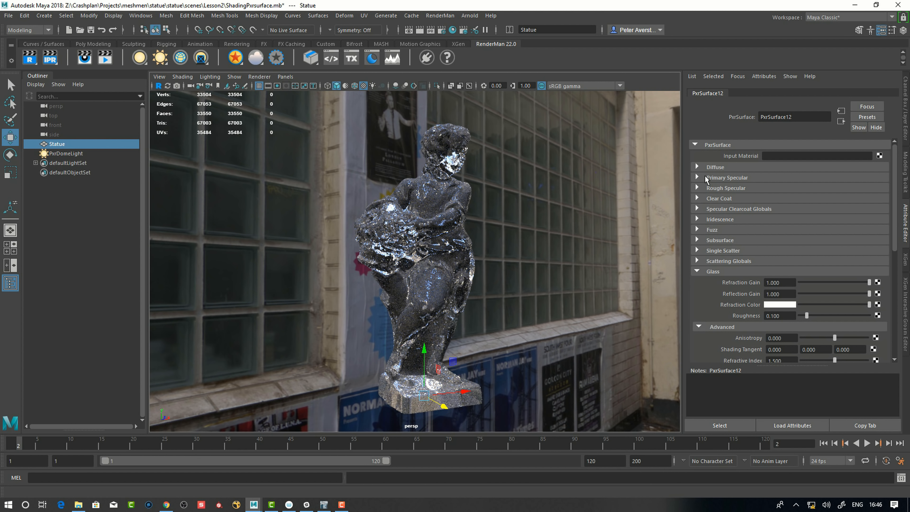
Expand the Diffuse section of PxrSurface12 and set the Diffuse Gain to 0.
left_click(698, 177)
left_click(697, 167)
left_click(697, 222)
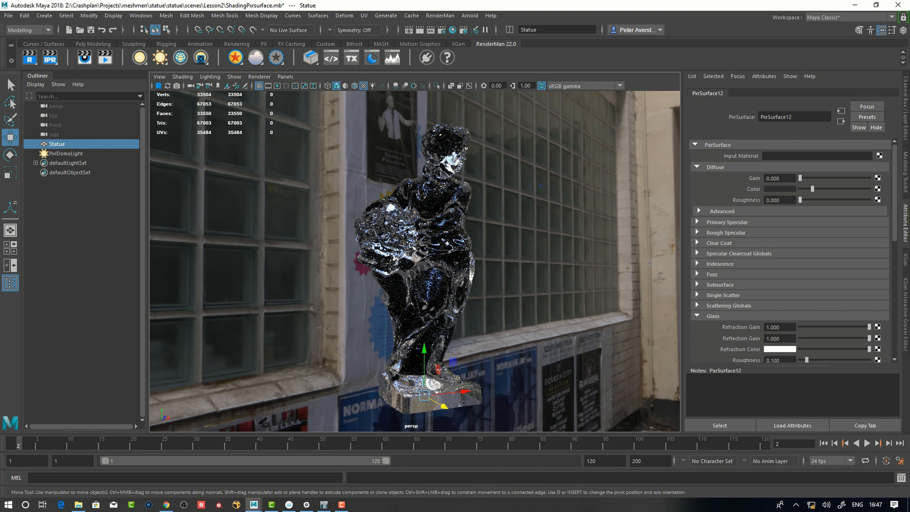
Enable Visible In Refraction for the PxrDomeLight.
left_click(71, 154)
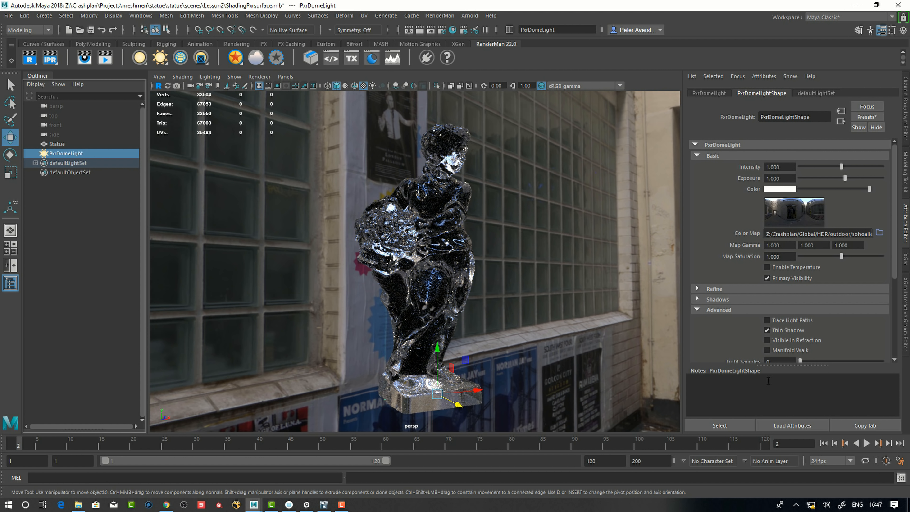
left_click(767, 340)
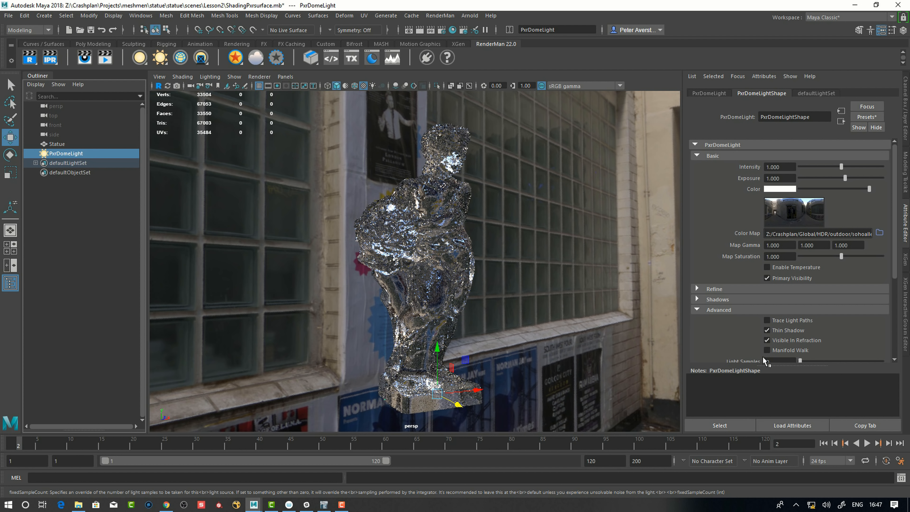
Check the PxrPathTracer integrator options in the Render Settings, and reopen the Glass attributes of the statue's PxrSurface12 material.
left_click(442, 31)
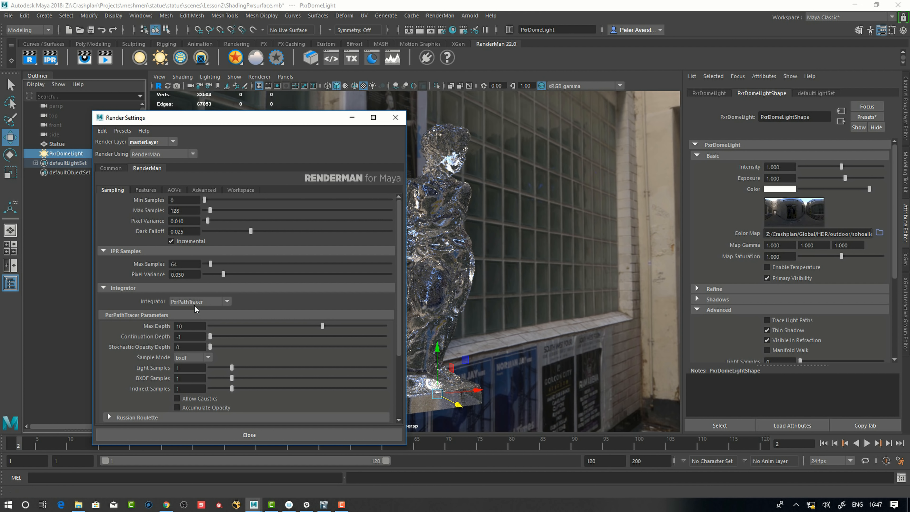
left_click(244, 438)
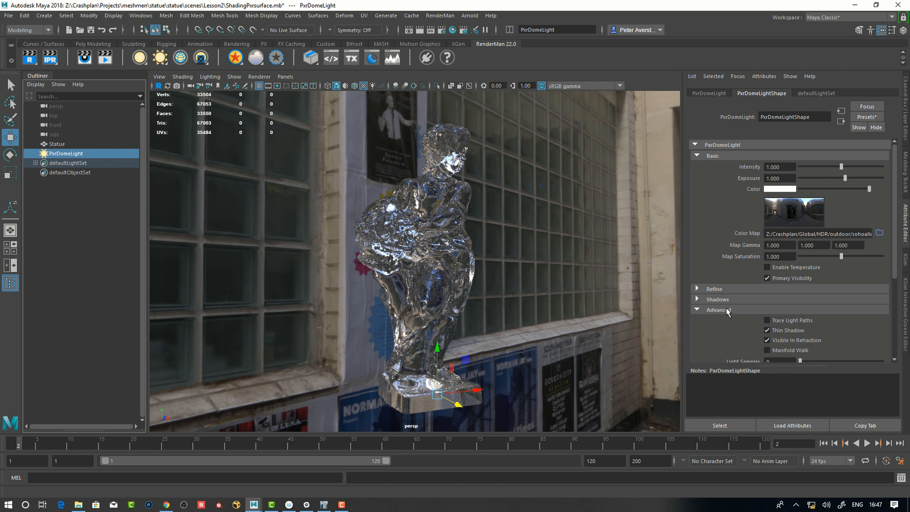
left_click(415, 207)
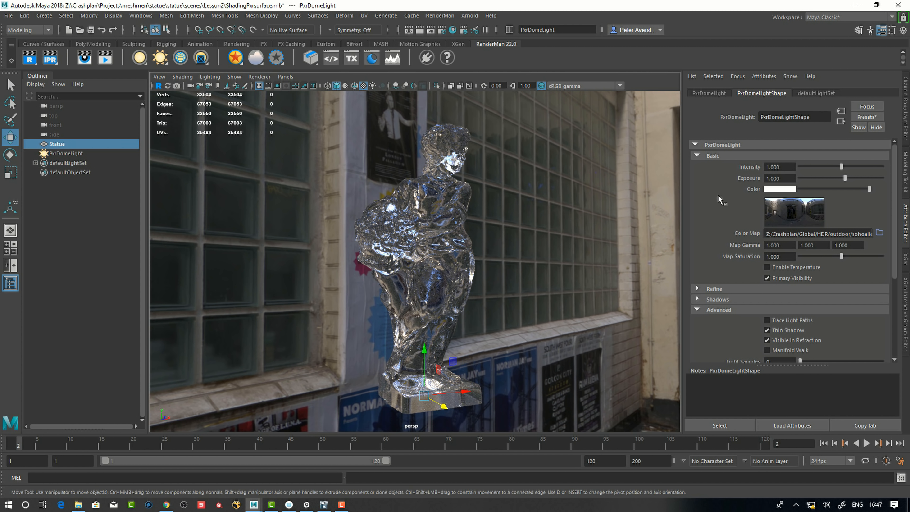
left_click(812, 93)
left_click_drag(893, 215, 895, 264)
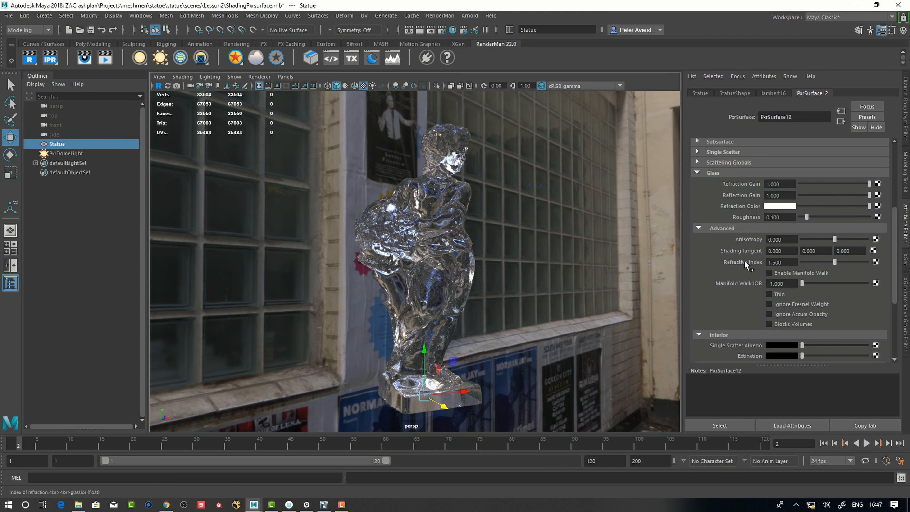
Try a green Refraction Color on the glass, and set it back to white.
left_click(772, 206)
mouse_move(740, 245)
left_mouse_down()
mouse_move(762, 245)
mouse_move(744, 232)
left_mouse_up()
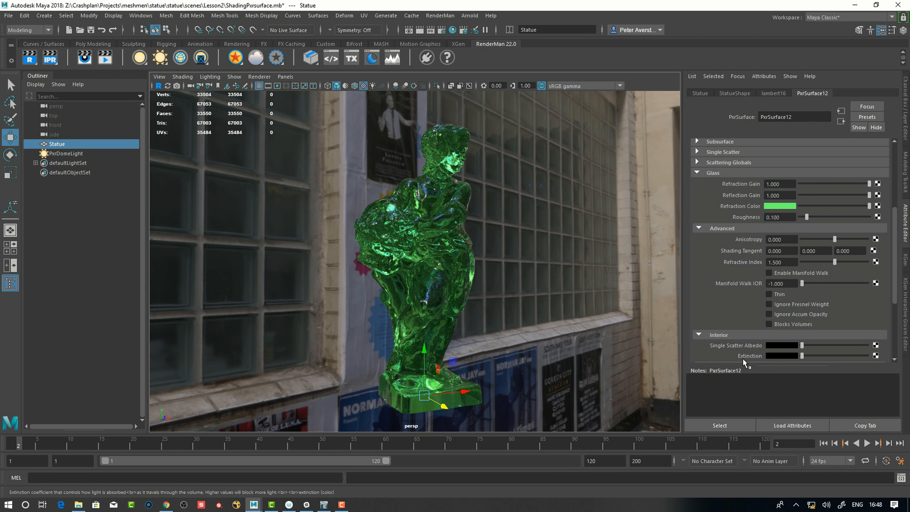
left_click(780, 206)
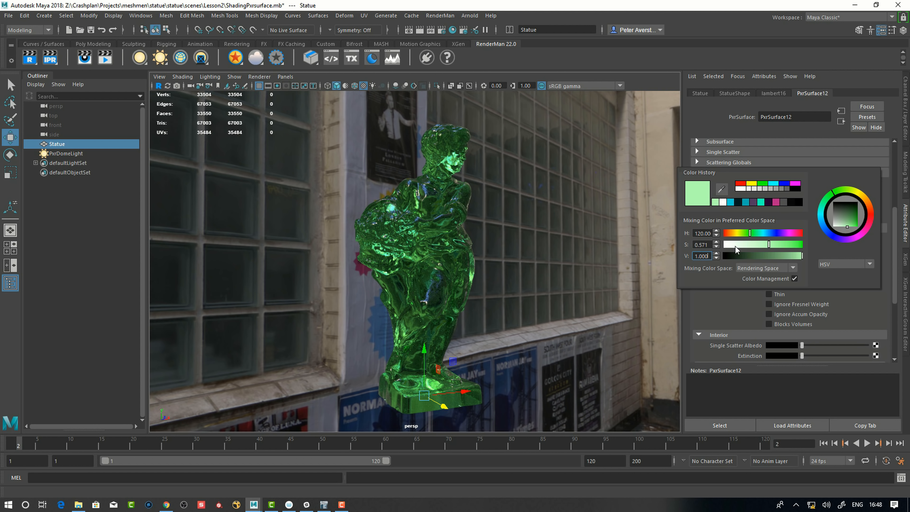
left_click_drag(734, 246, 711, 246)
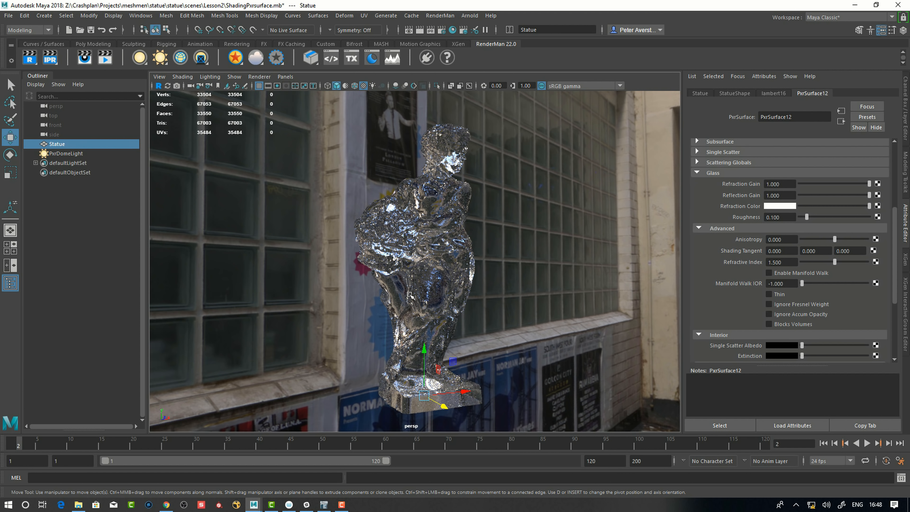
Try a glass Roughness of 0.569, and set Roughness to 0.264 with Anisotropy at 0.485.
left_click_drag(806, 217, 839, 217)
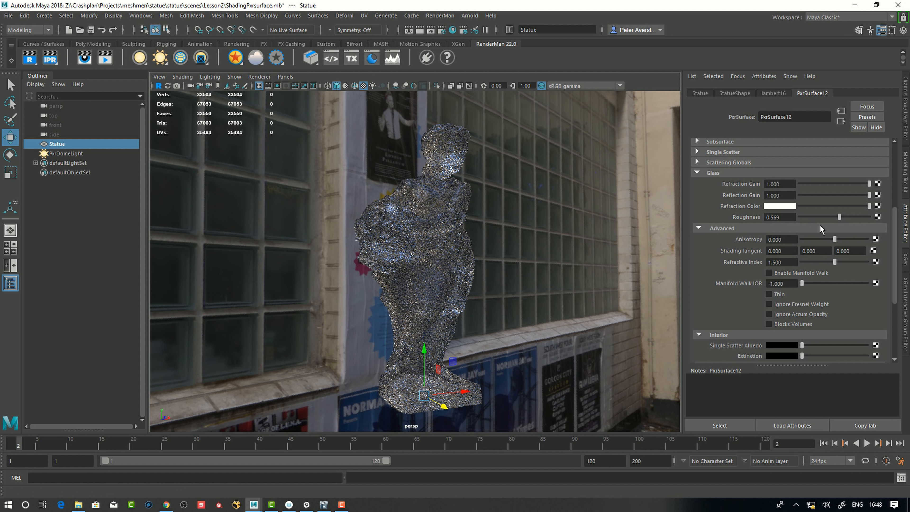
right_click_drag(455, 236, 530, 214, "alt")
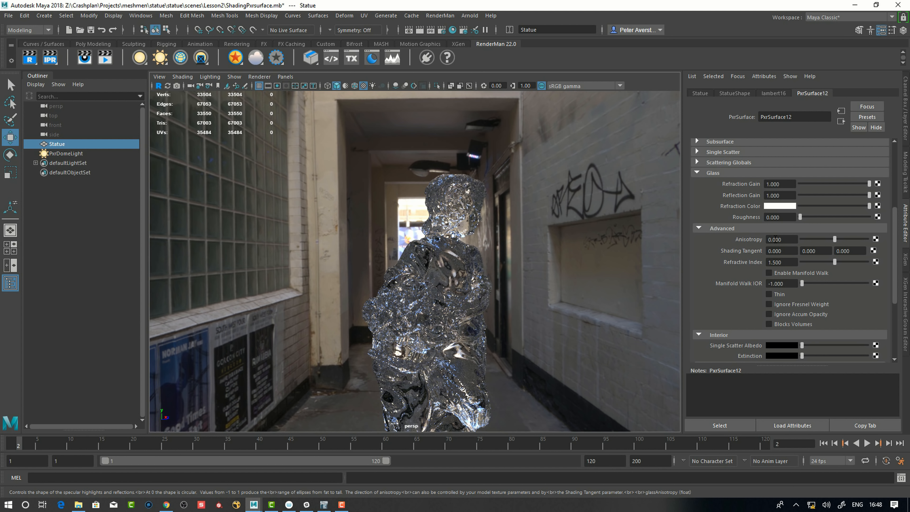
left_click_drag(833, 242, 819, 242)
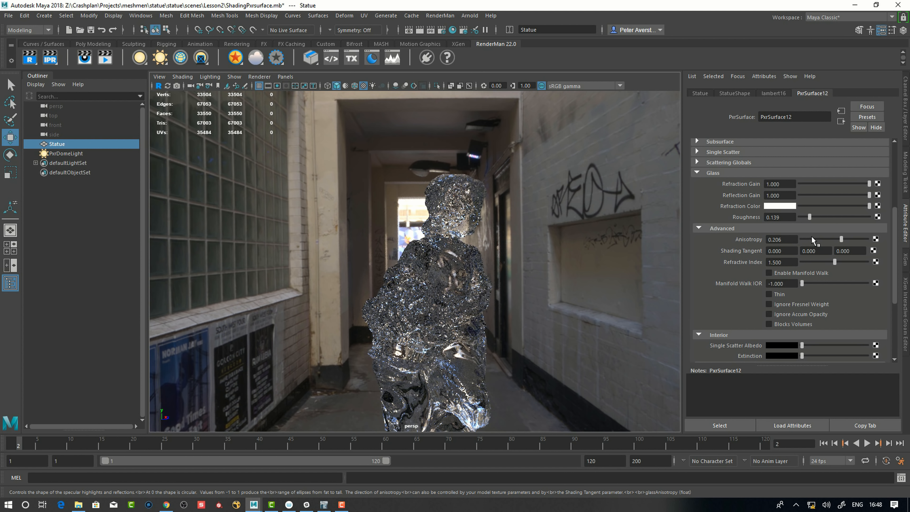
left_click_drag(809, 217, 850, 239)
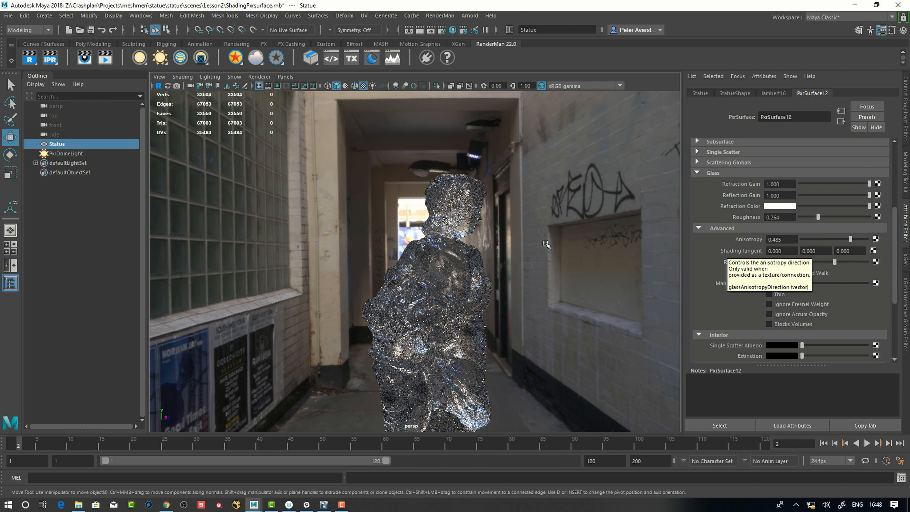
Compare glass Anisotropy at -0.838 and 1, keep it at 1, and set the glass Roughness to 0.
left_click_drag(848, 240, 806, 240)
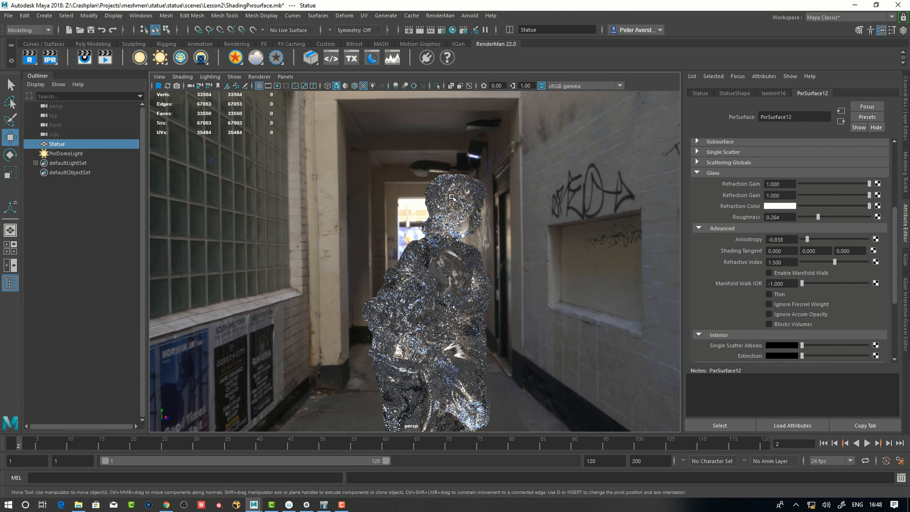
left_click_drag(807, 240, 867, 240)
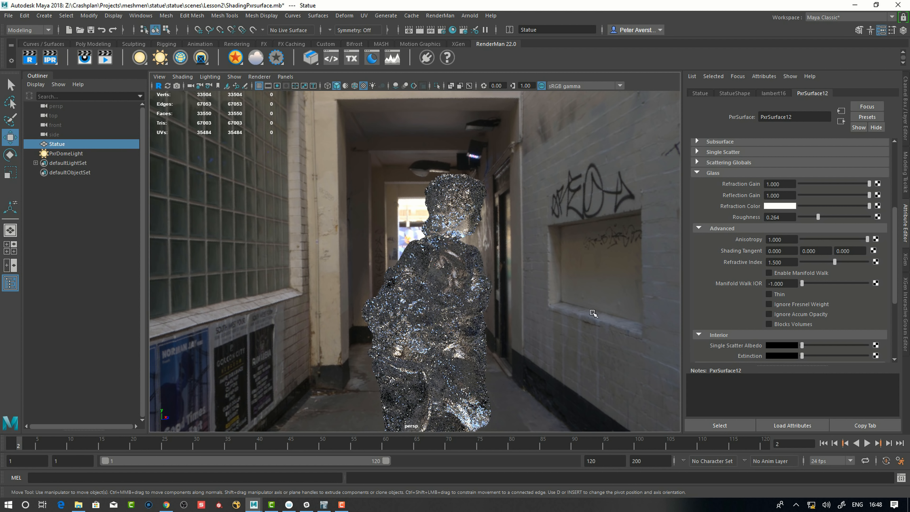
left_click_drag(818, 217, 796, 218)
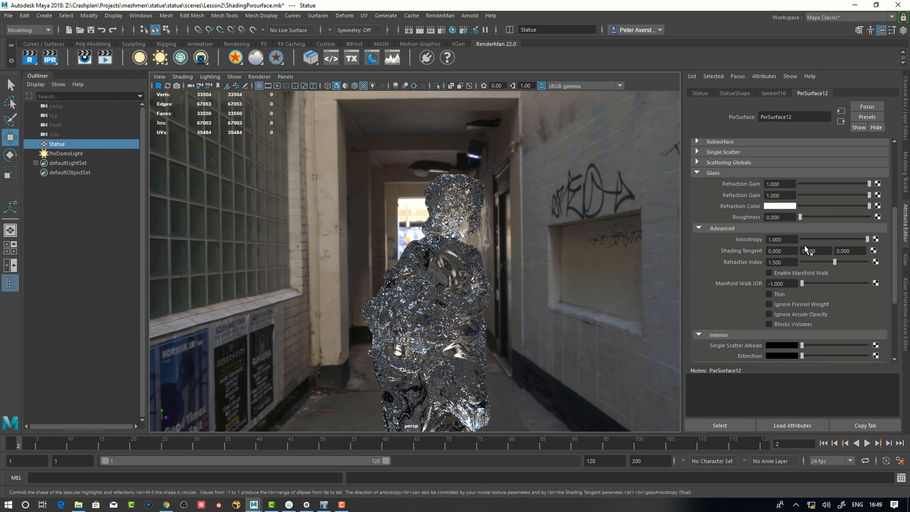
Test the glass Refractive Index at 1 and about 1.419, and set it to 1.5.
left_click_drag(834, 262, 783, 265)
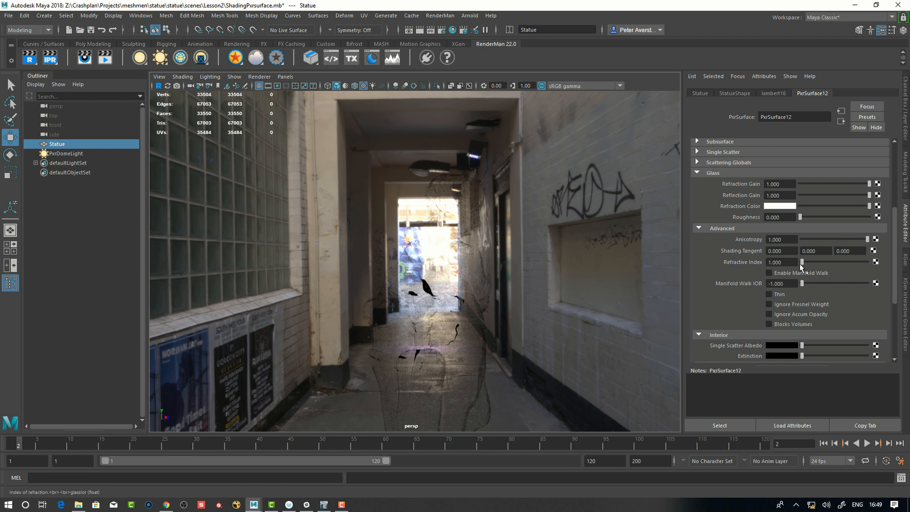
mouse_move(492, 349)
left_mouse_down("alt")
mouse_move(479, 352)
mouse_move(496, 359)
left_mouse_up("alt")
left_click_drag(802, 262, 828, 262)
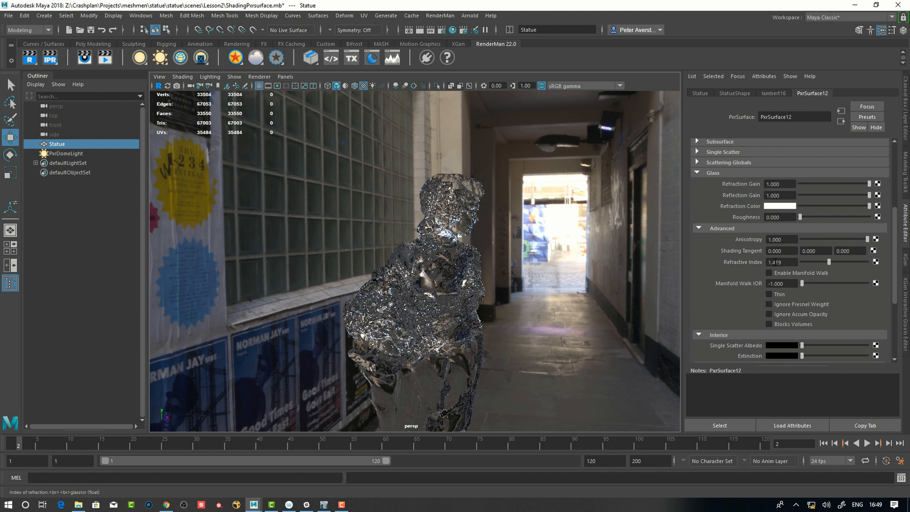
double_click(782, 264)
type("5")
key("Return")
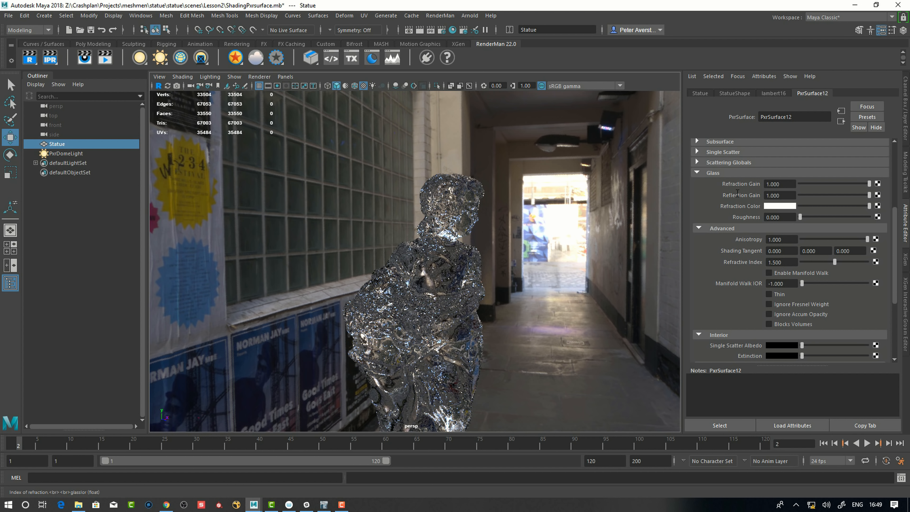
Compare the glass Refractive Index at 1.33 and about 1.816, and return it to 1.5.
type("33")
key("Return")
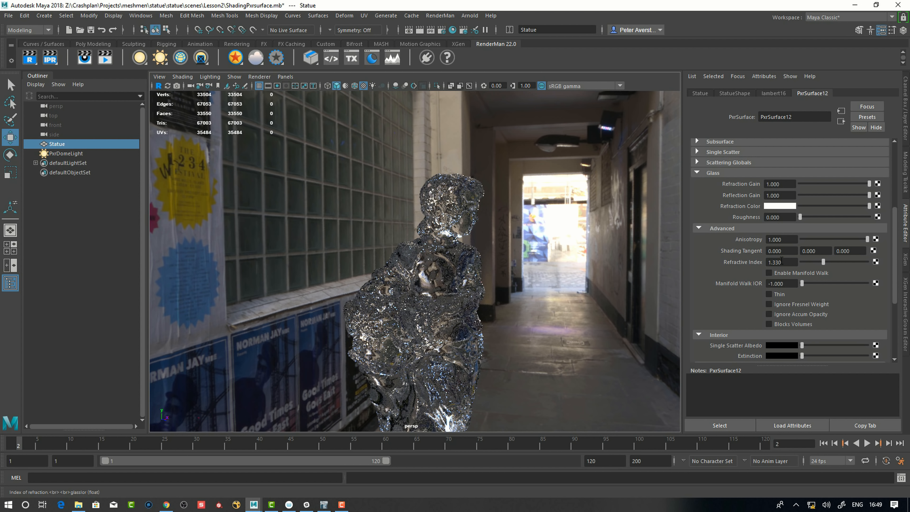
left_click_drag(821, 264, 853, 264)
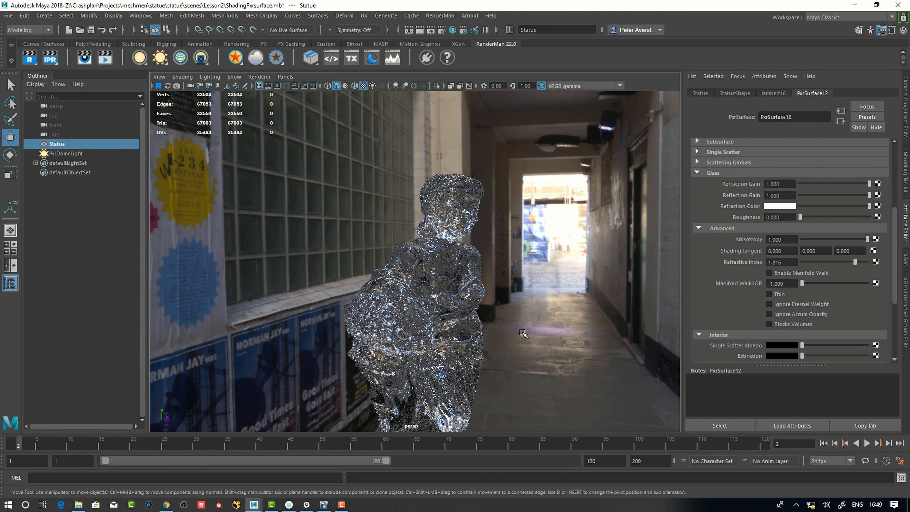
left_click_drag(768, 263, 857, 254)
type("1.5")
key("Return")
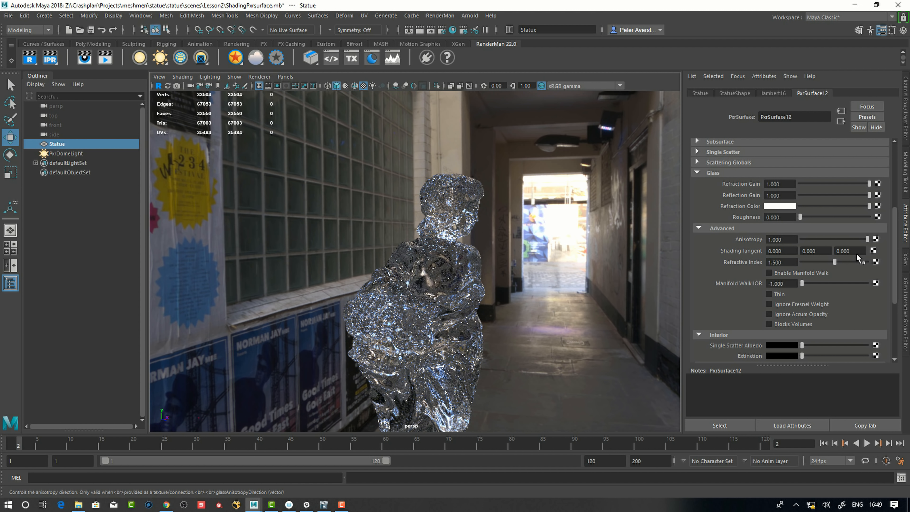
Give the glass Interior Extinction a dark green color with hue 120 and saturation 0.974.
scroll(723, 265, "down", 4)
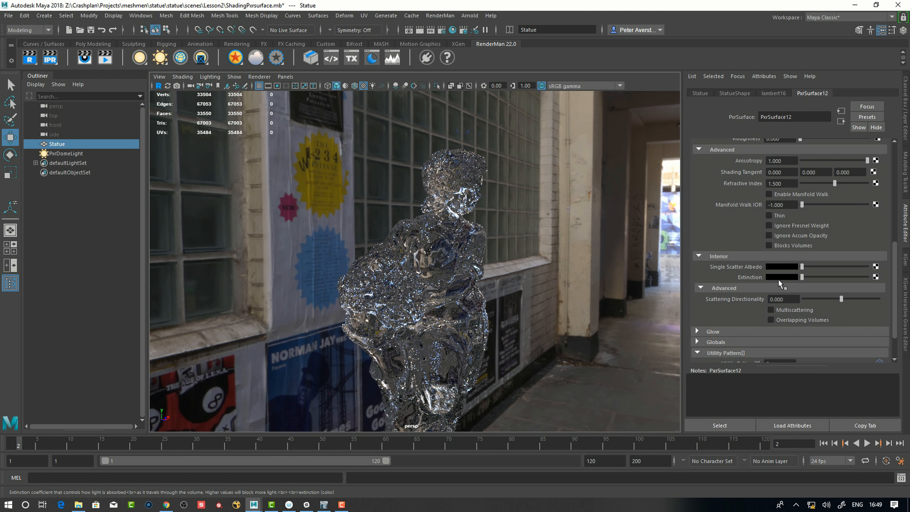
left_click(779, 278)
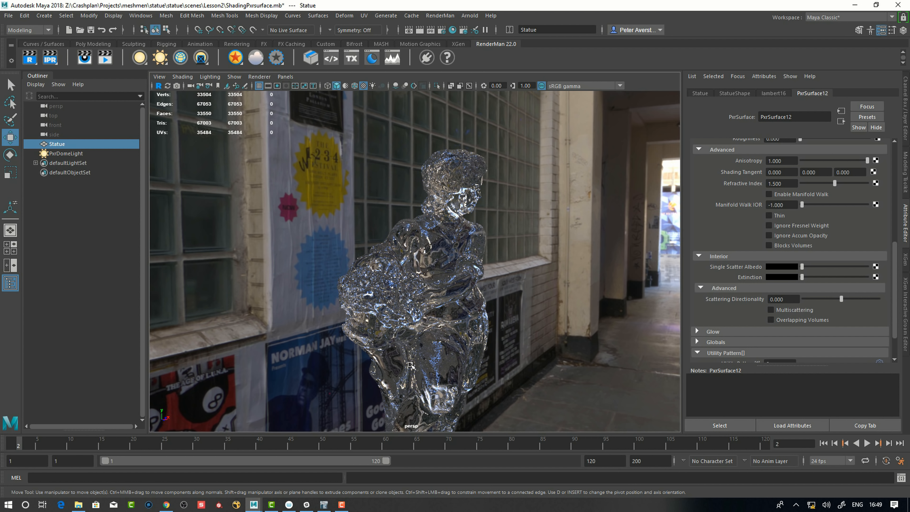
left_click(779, 278)
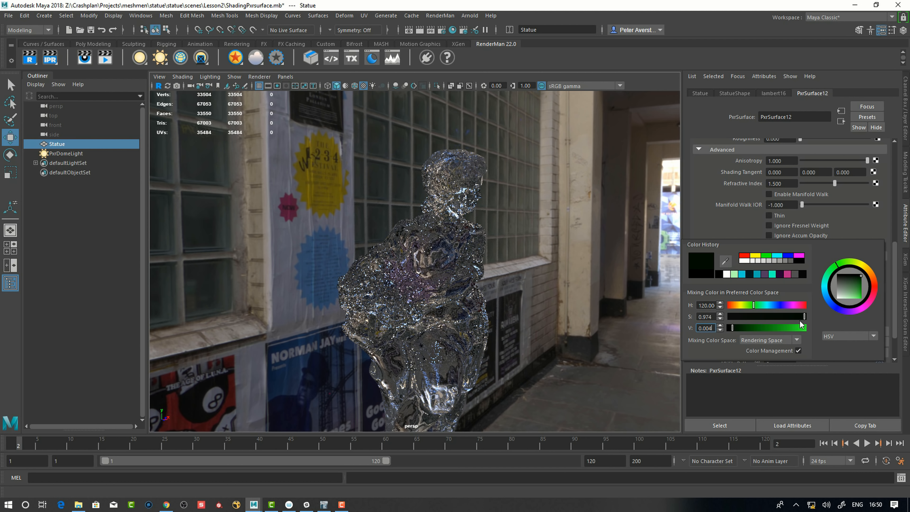
left_click_drag(734, 329, 763, 327)
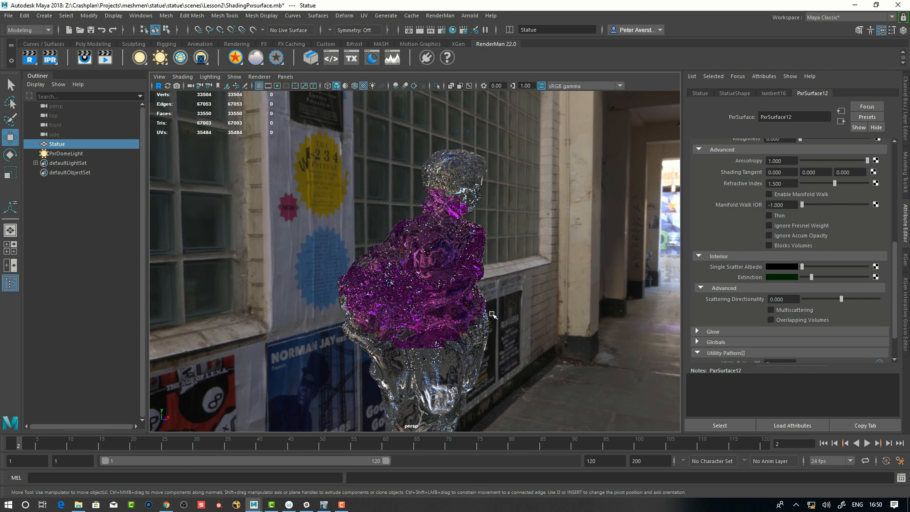
Brighten the Extinction color to a value of 0.182 and shift its hue to about 131.
left_click(778, 276)
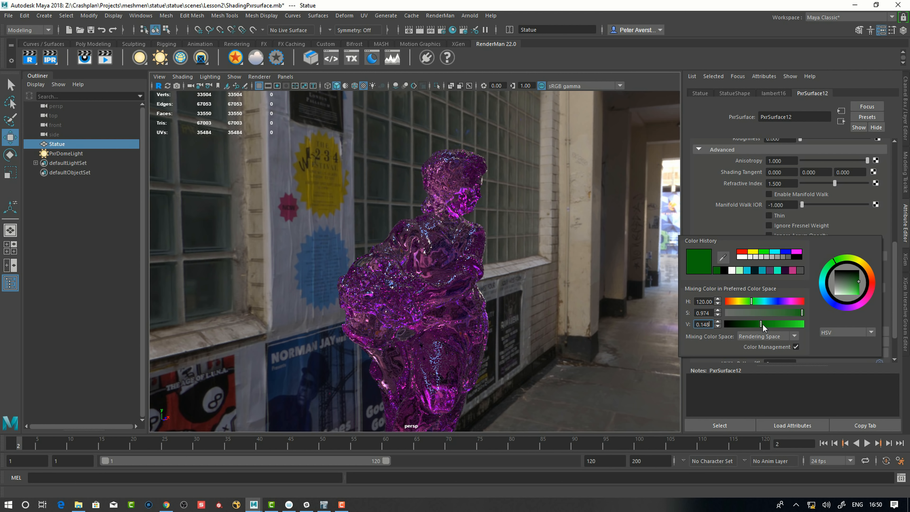
left_click_drag(761, 326, 755, 303)
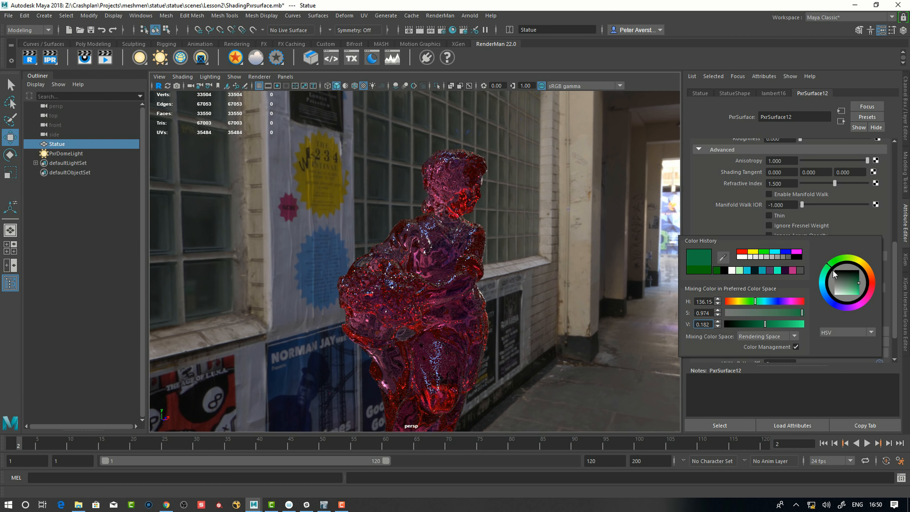
left_click_drag(861, 286, 869, 301)
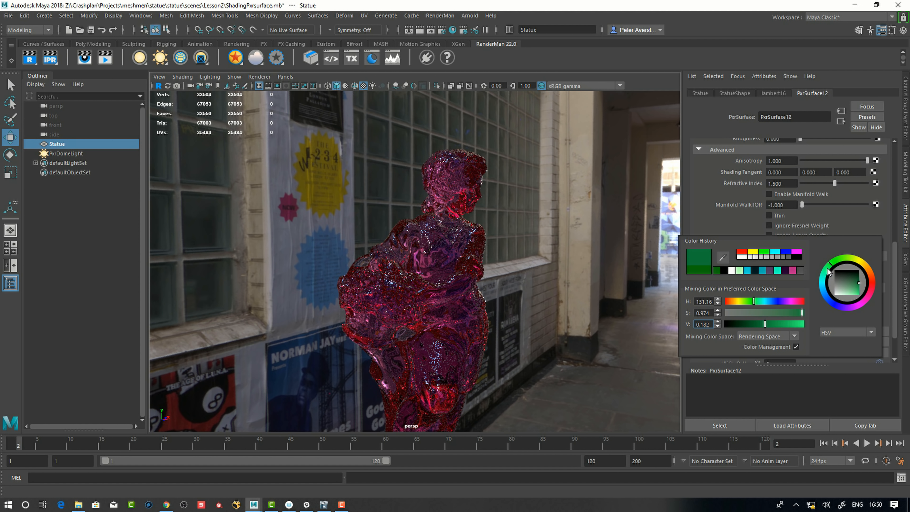
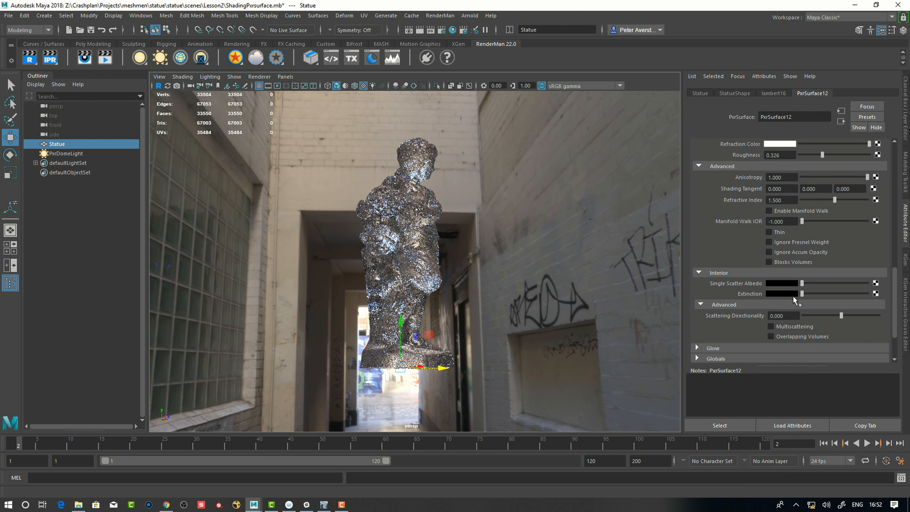
Enable Multiscattering in the glass Interior and set the Single Scatter Albedo to a dark green.
left_click(792, 324)
left_click(802, 328)
left_click(804, 328)
left_click(782, 293)
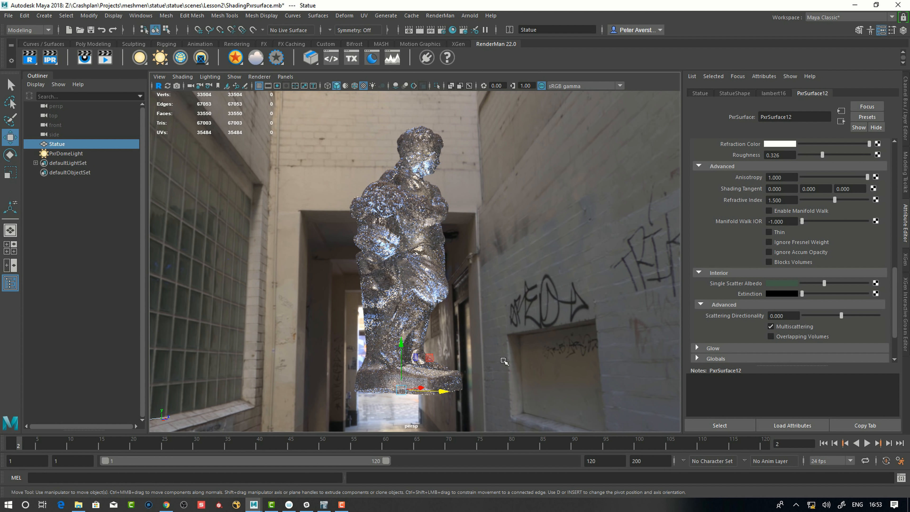
mouse_move(483, 371)
left_mouse_down("alt")
mouse_move(493, 356)
mouse_move(479, 373)
left_mouse_up("alt")
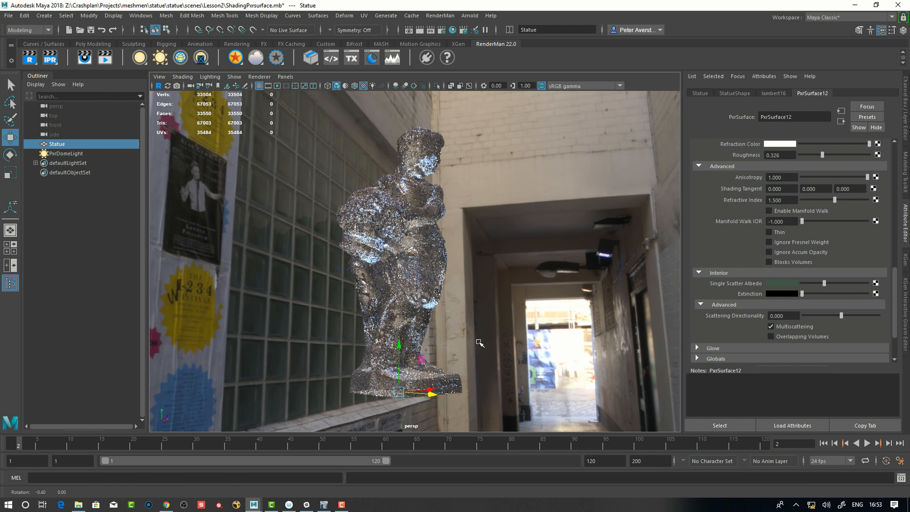
left_click_drag(501, 340, 488, 313, "alt")
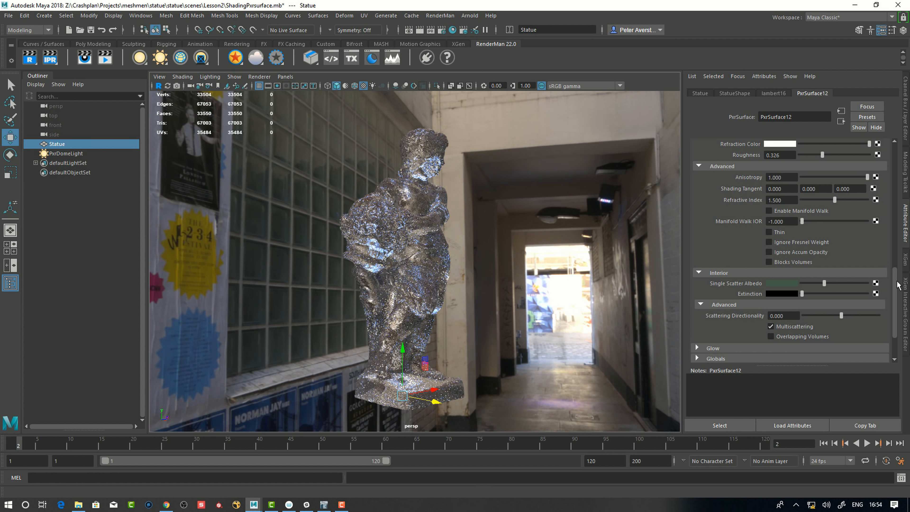
Set the Glow Color of PxrSurface12 to white and its Glow Gain to 1.
left_click_drag(896, 281, 897, 293)
middle_click_drag(496, 330, 501, 346, "alt")
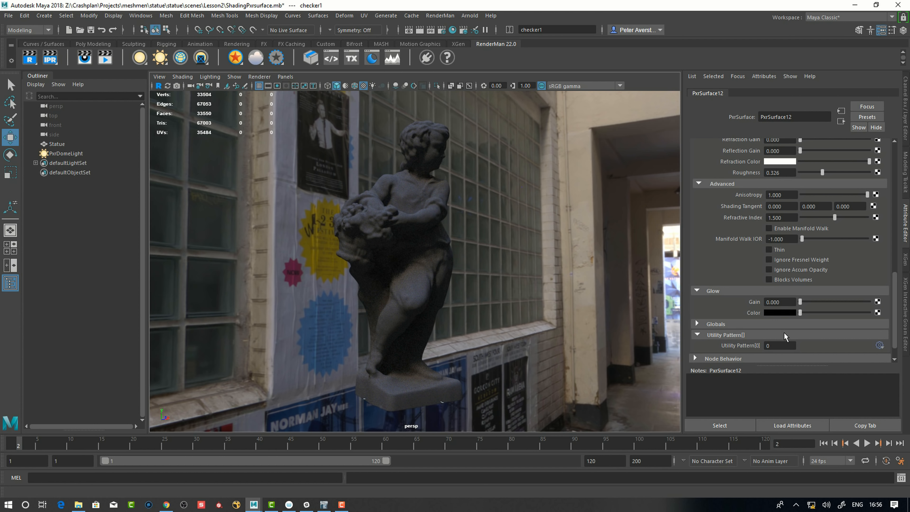
left_click_drag(800, 313, 869, 313)
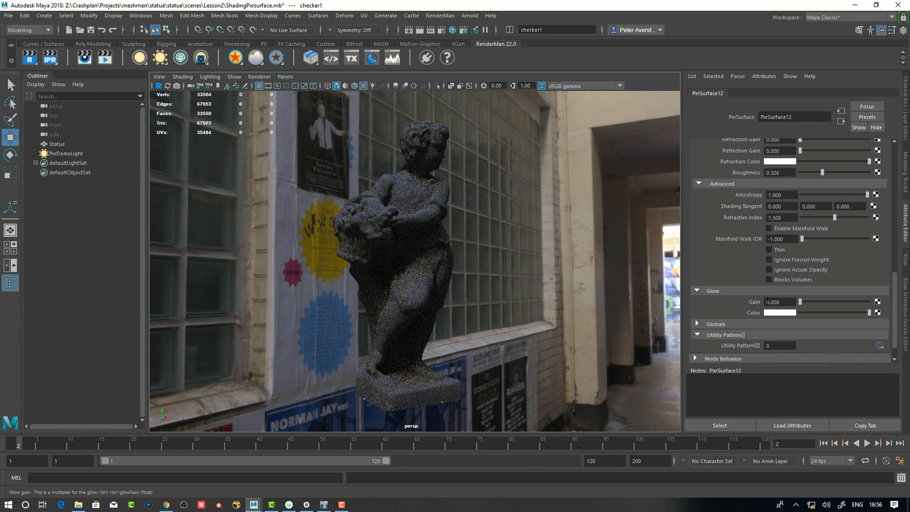
left_click_drag(803, 302, 874, 303)
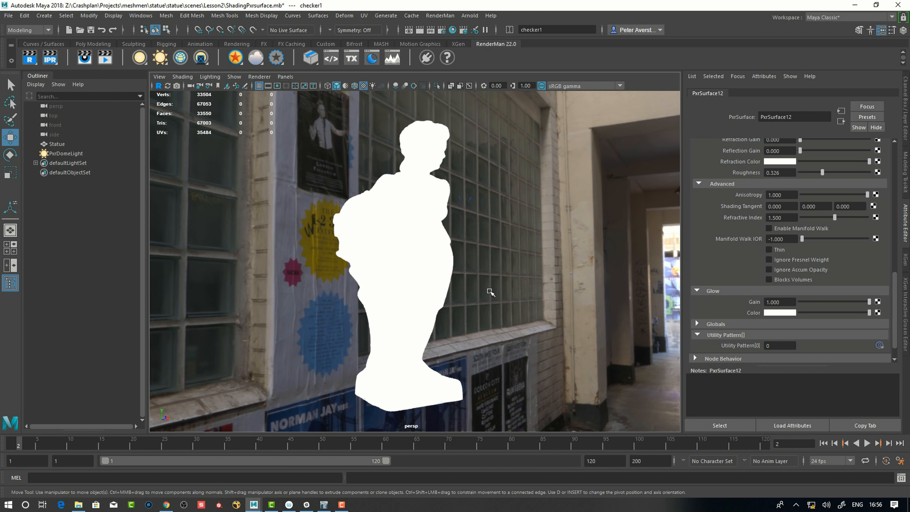
left_click_drag(500, 277, 492, 319, "alt")
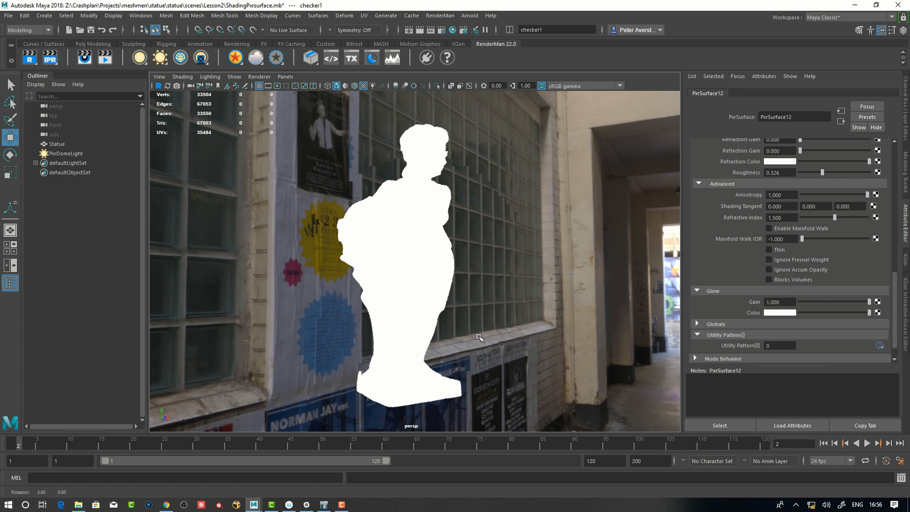
Lower the Glow Gain of PxrSurface12 to 0 and darken its Glow Color to black.
left_click_drag(869, 302, 791, 303)
left_click_drag(869, 312, 793, 314)
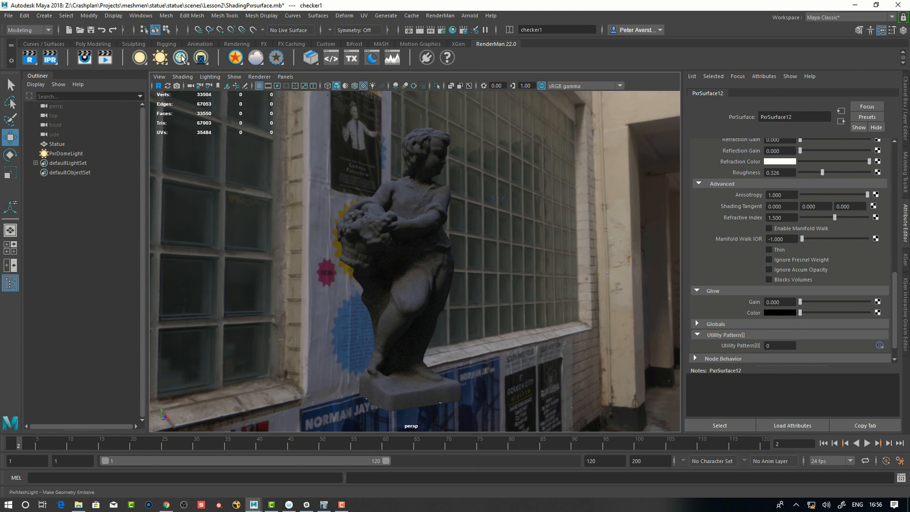
left_click_drag(489, 320, 497, 324, "alt")
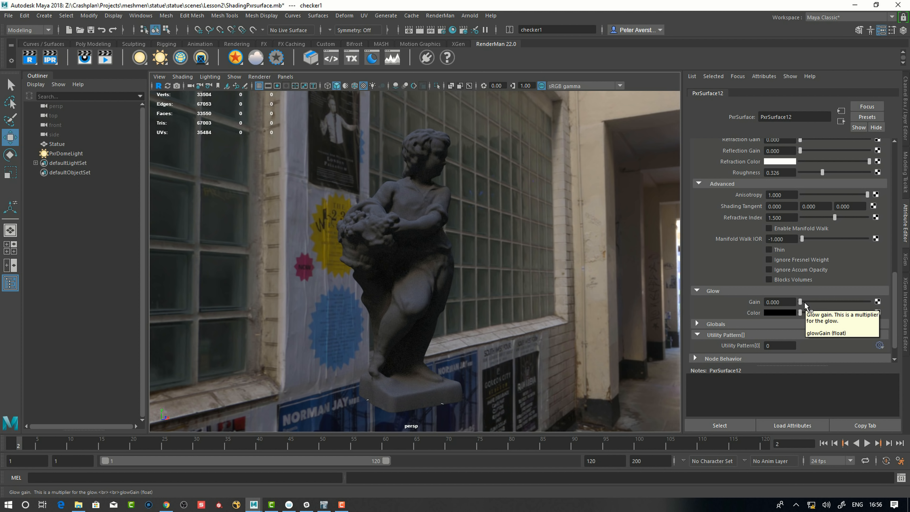
Set the Glow Color to white with a Glow Gain of 0 and inspect the statue.
left_click_drag(800, 301, 844, 301)
mouse_move(800, 313)
left_mouse_down()
mouse_move(882, 317)
mouse_move(795, 302)
left_mouse_up()
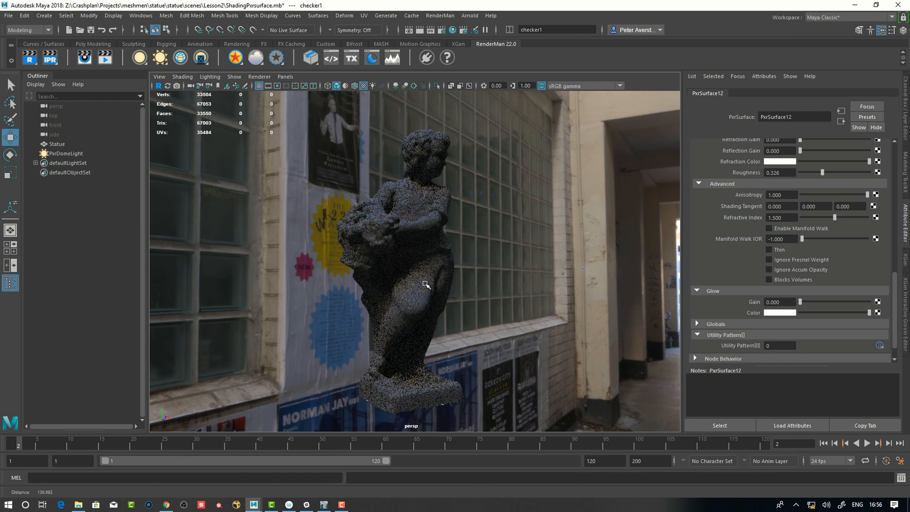
middle_click_drag(429, 306, 413, 299, "alt")
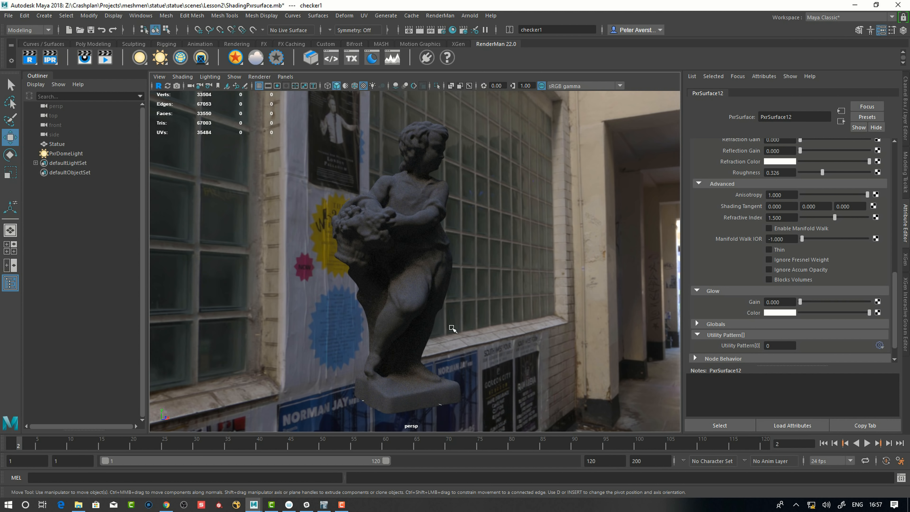
left_click_drag(396, 312, 431, 271, "alt")
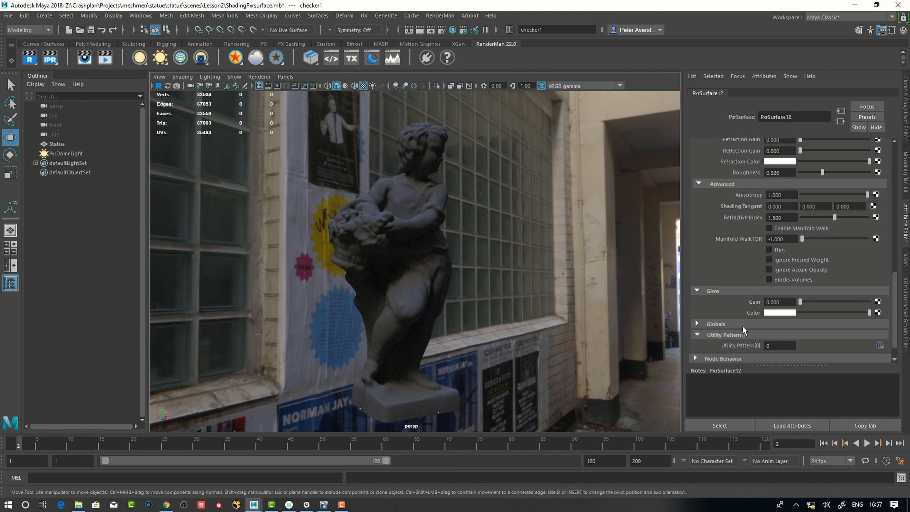
Set the Glow Gain to 1 and give the Glow Color a saturated green.
left_click_drag(801, 301, 869, 302)
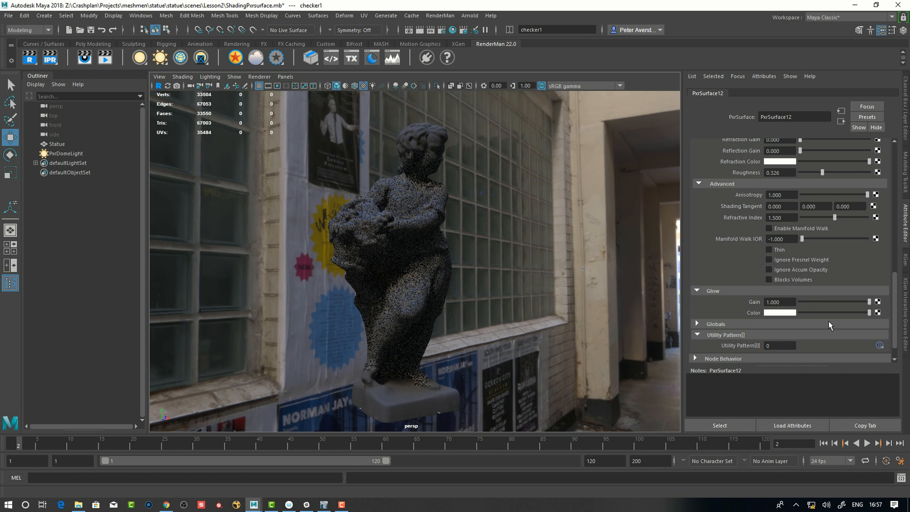
left_click(778, 314)
left_click_drag(743, 355, 804, 355)
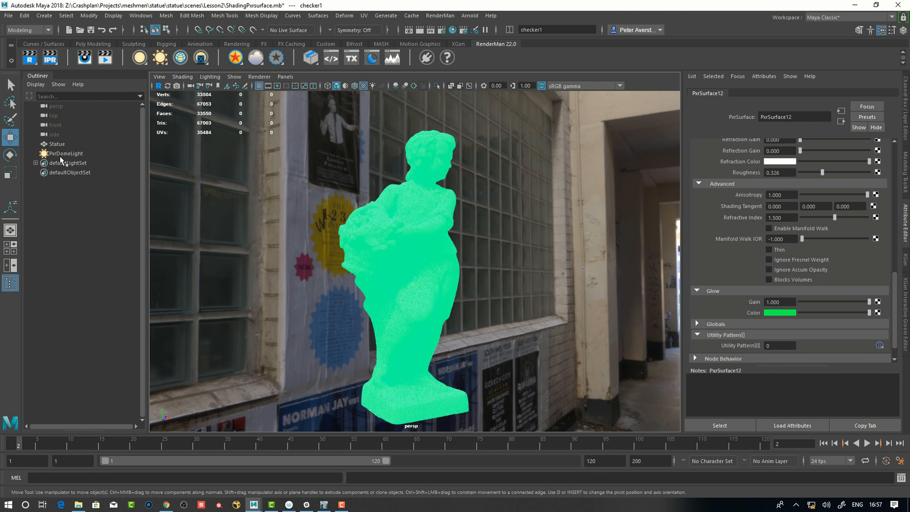
Hide the PxrDomeLight and create a polygon plane.
left_click(66, 154)
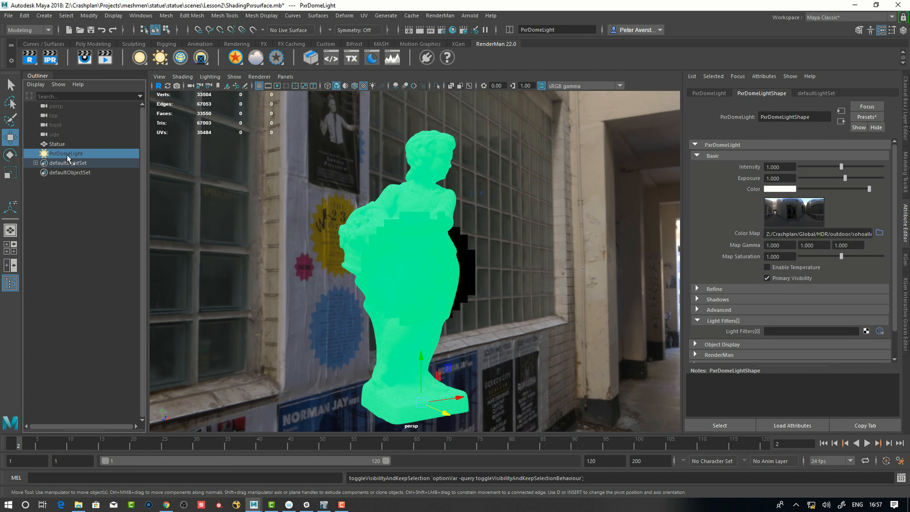
key("space")
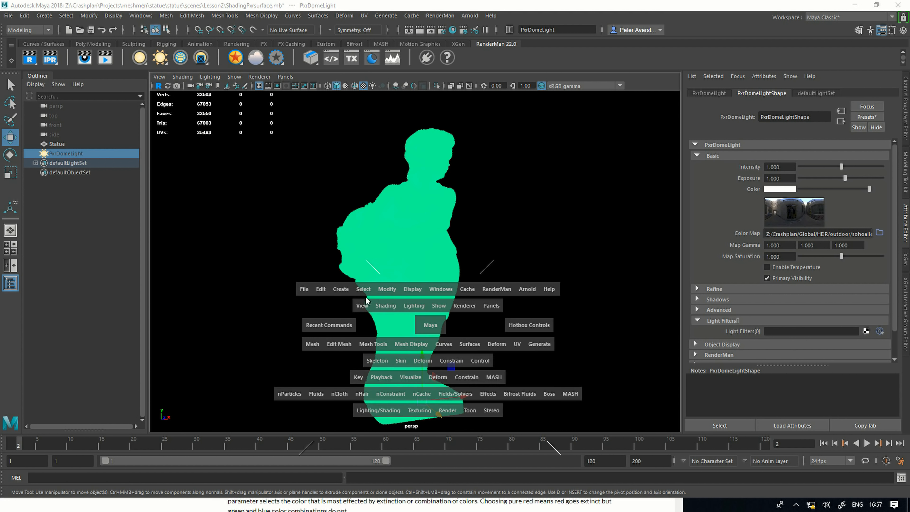
left_click(338, 293)
mouse_move(366, 110)
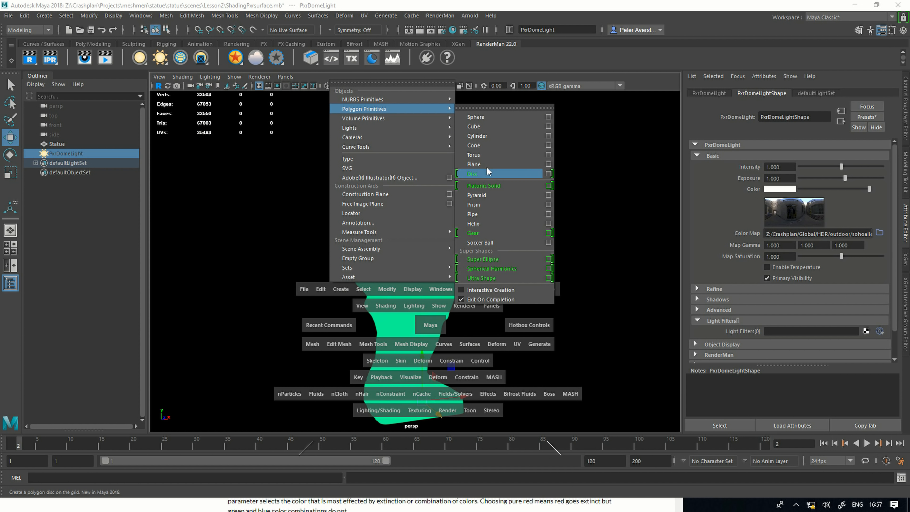
left_click(473, 164)
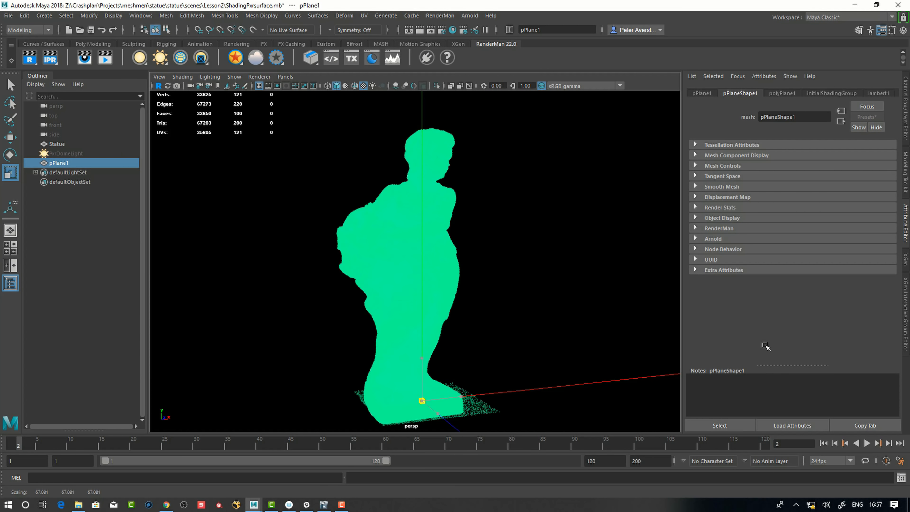
Scale the new plane up into a large floor beneath the statue.
left_click_drag(742, 348, 744, 349)
scroll(507, 334, "down", 4)
middle_click_drag(452, 393, 472, 377, "alt")
left_click_drag(472, 377, 475, 386, "alt")
left_click_drag(443, 334, 524, 321)
left_click_drag(455, 356, 469, 378, "alt")
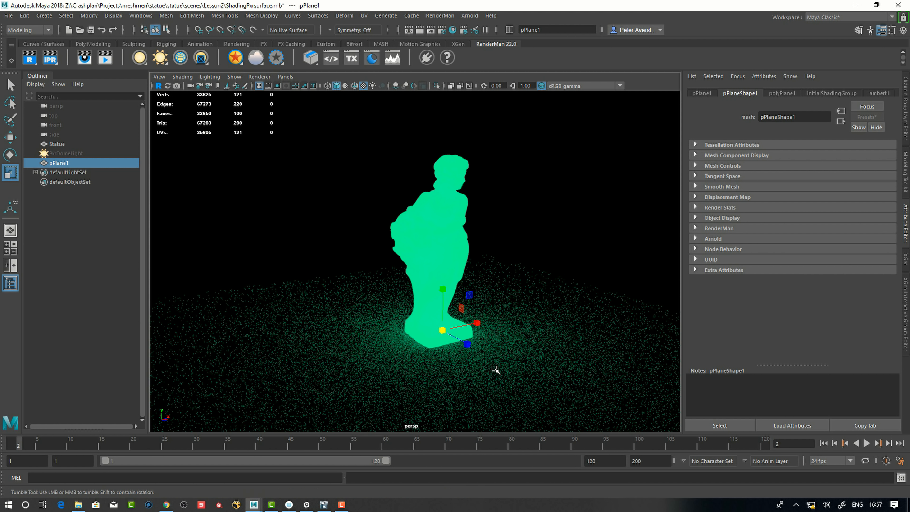
Raise the Glow Gain of the Statue's PxrSurface12 material to 10.
left_click(68, 144)
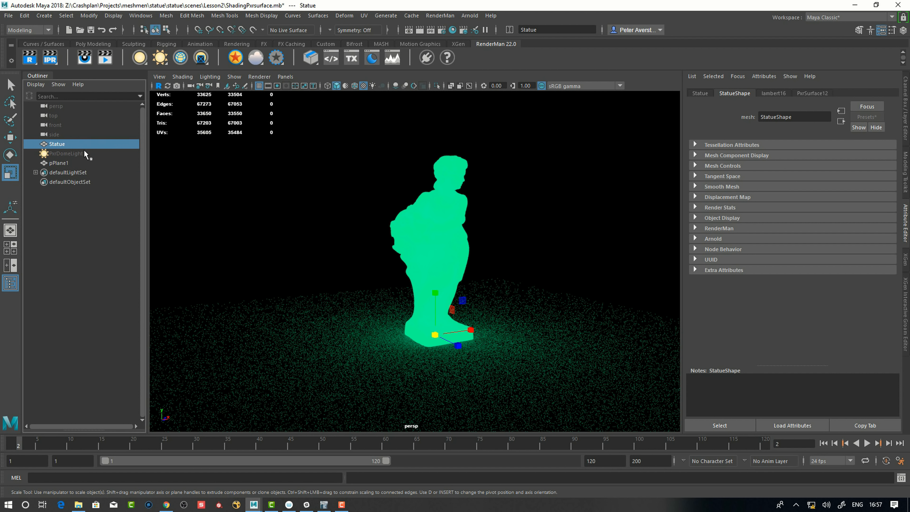
left_click(813, 94)
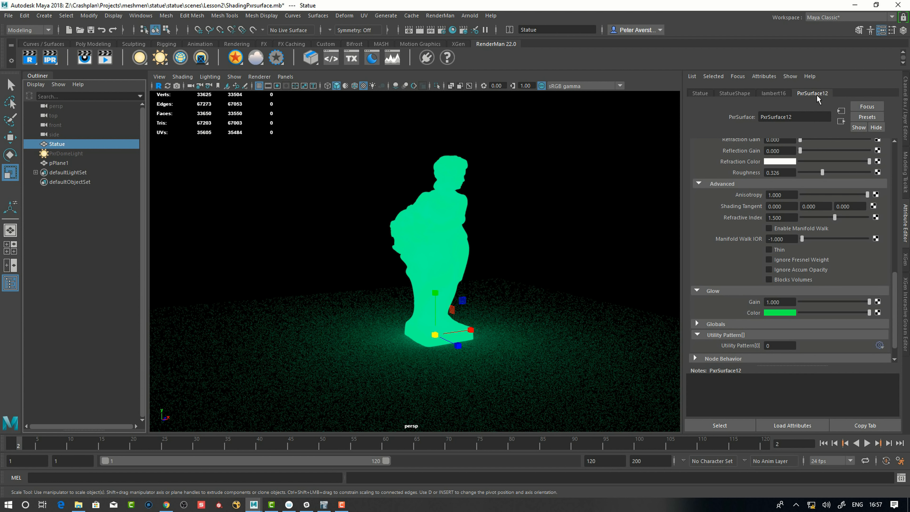
left_click_drag(783, 302, 744, 302)
type("10")
key("Return")
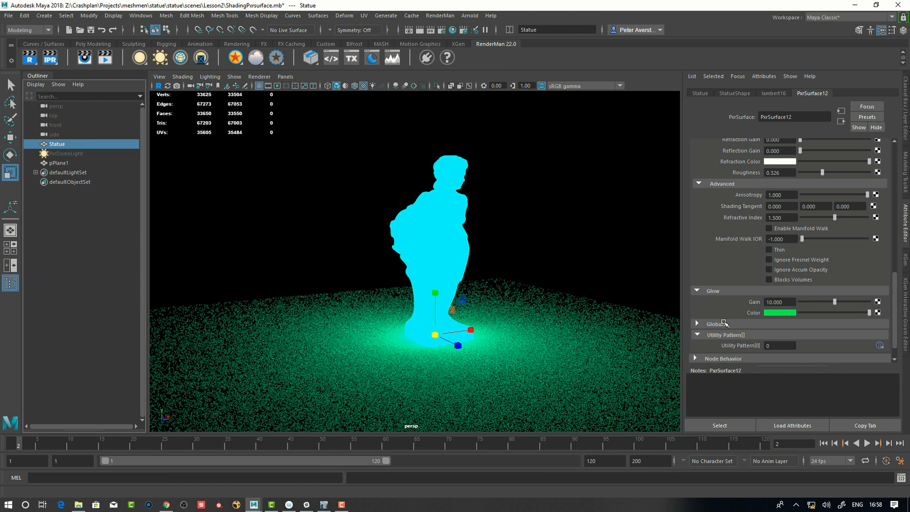
Set the Glow Gain to 0 and the Glow Color to black, and display the scene in wireframe.
left_click_drag(835, 302, 726, 347)
left_click_drag(869, 312, 737, 327)
key("4")
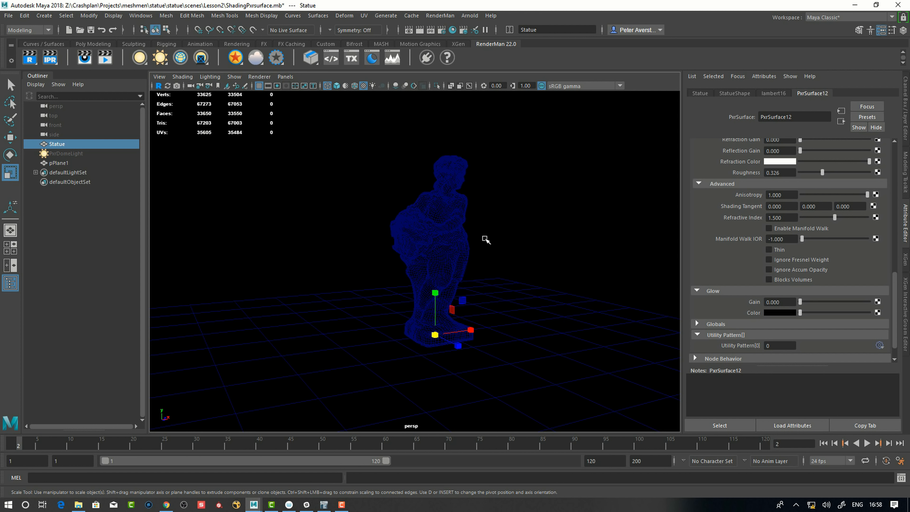
left_click_drag(475, 252, 471, 232, "alt")
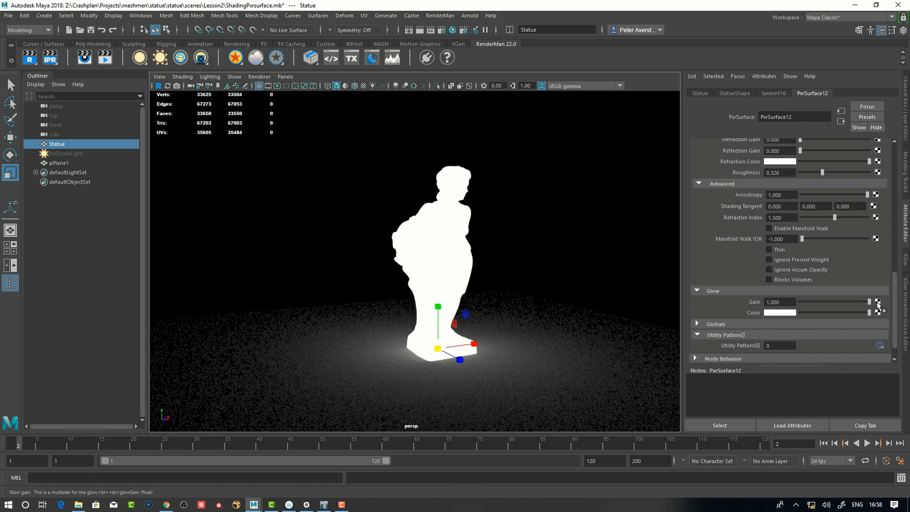
Map a Checker texture to the Glow Gain and set the Glow Color to a saturated green.
left_click(877, 313)
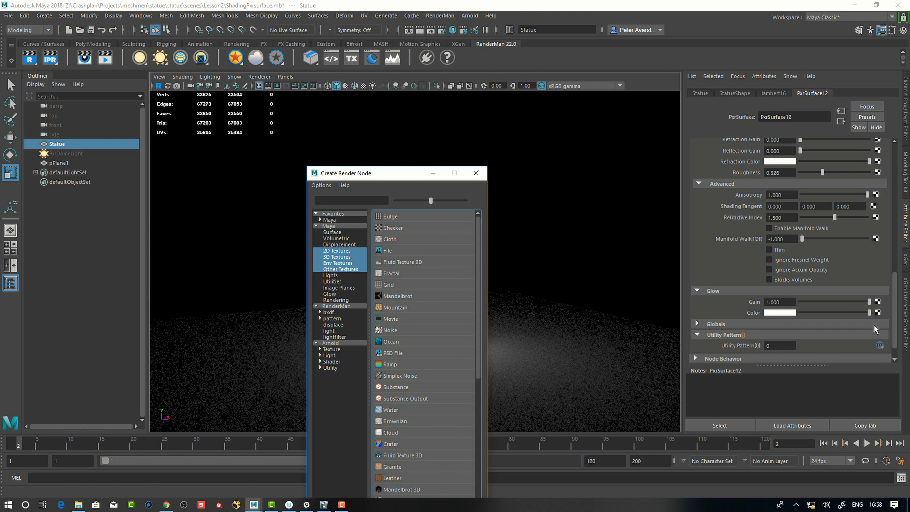
left_click(331, 318)
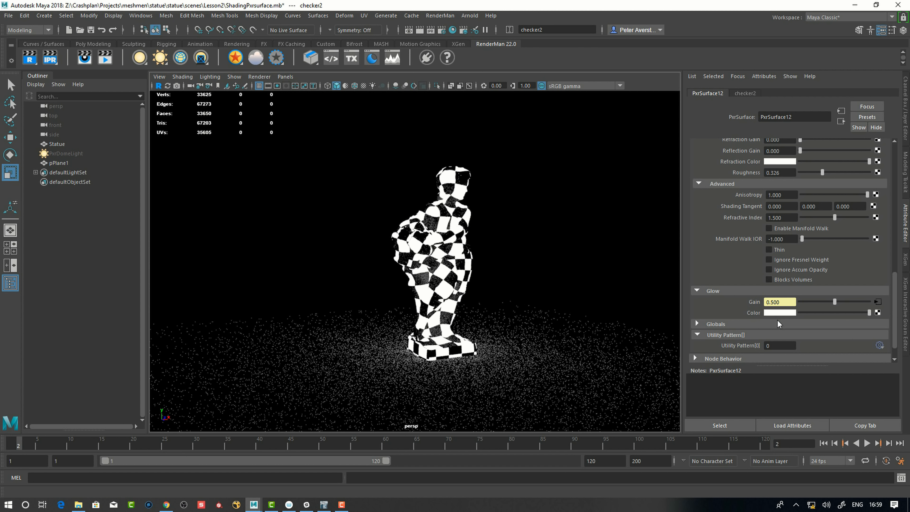
left_click(777, 314)
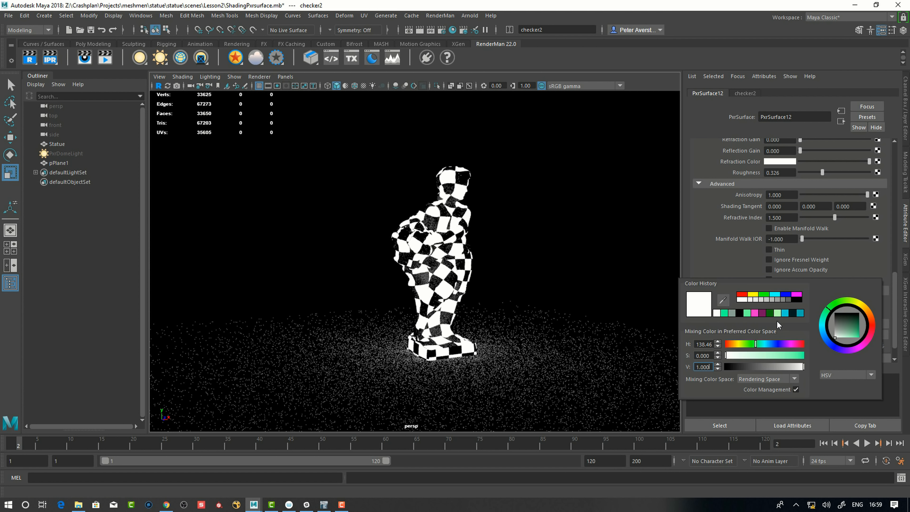
left_click_drag(774, 356, 804, 356)
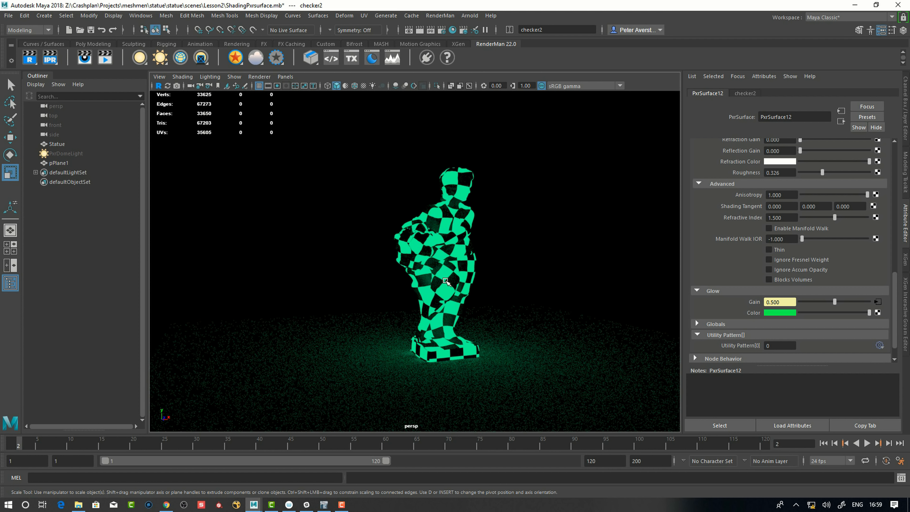
left_click(784, 313)
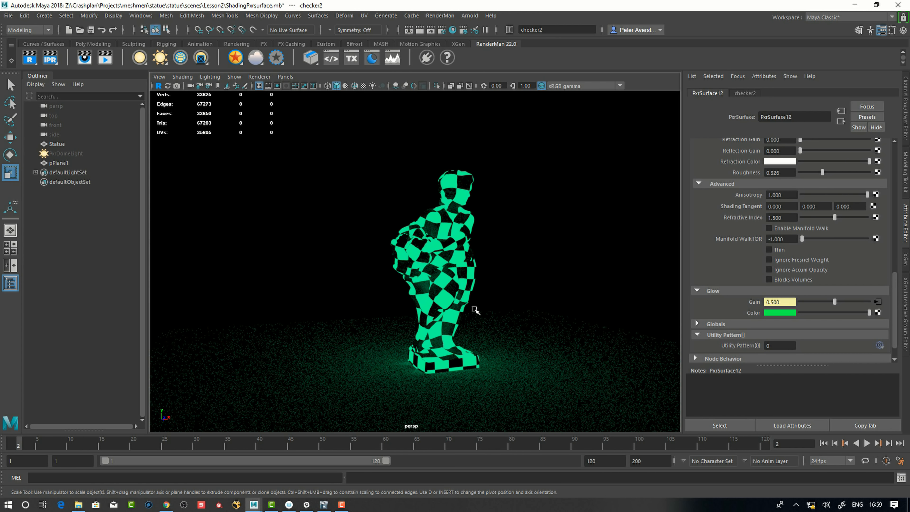
scroll(482, 303, "down", 1)
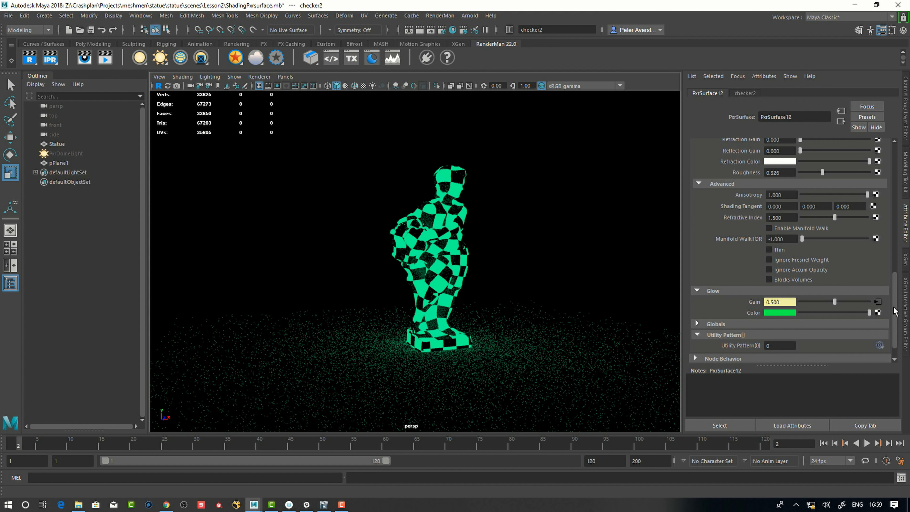
scroll(893, 312, "down", 1)
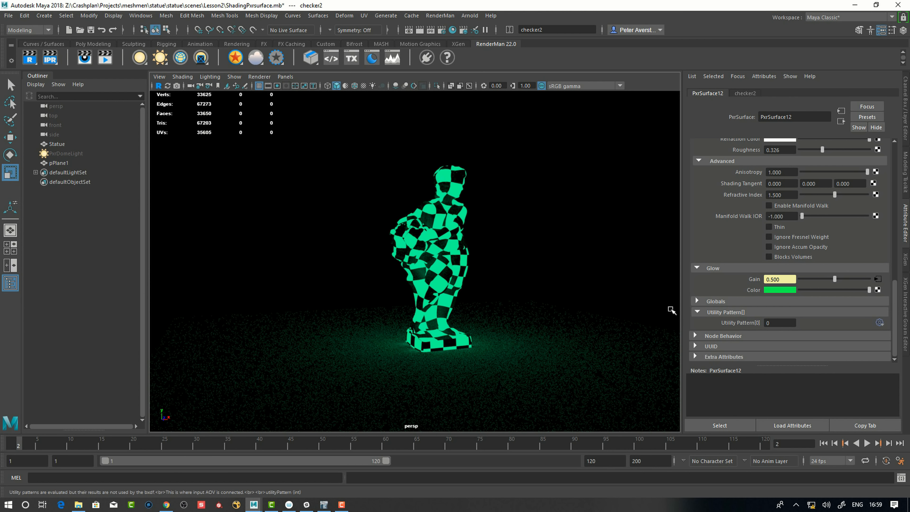
middle_click_drag(454, 322, 452, 327, "alt")
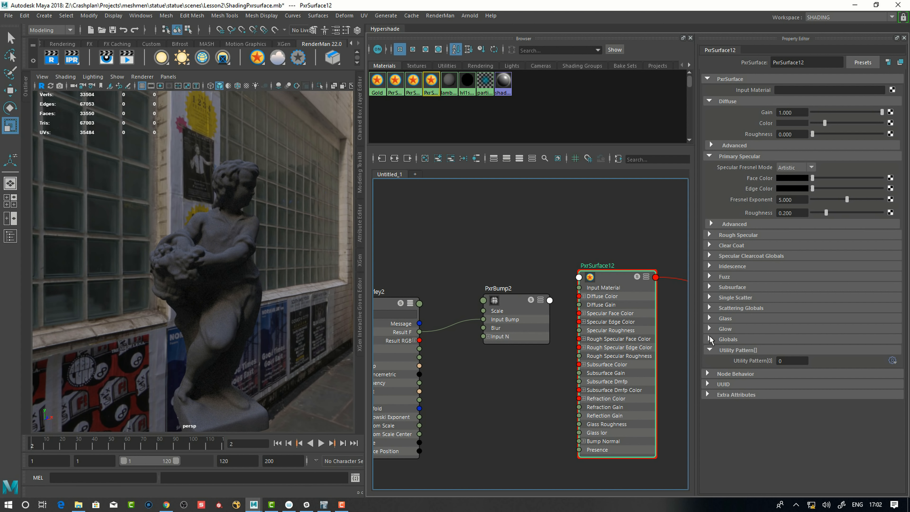
Expand the Globals settings of PxrSurface12 and connect the Result N output of PxrBump2 to its Bump Normal input.
left_click(720, 339)
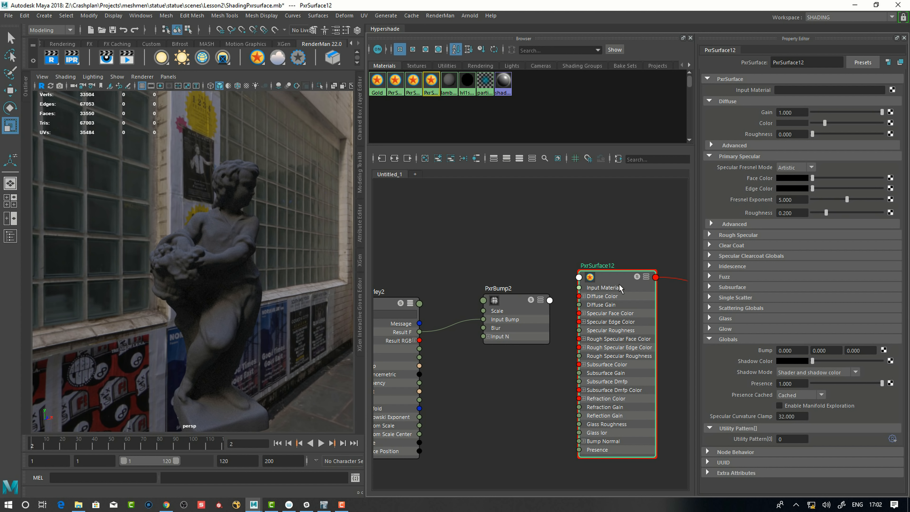
left_click_drag(617, 275, 611, 275)
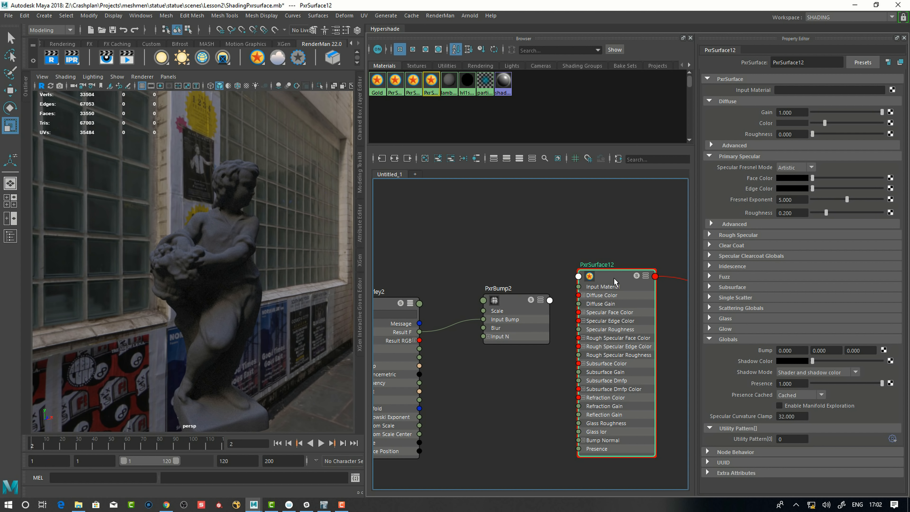
left_click(503, 315)
left_click_drag(511, 302, 505, 302)
left_click(602, 282)
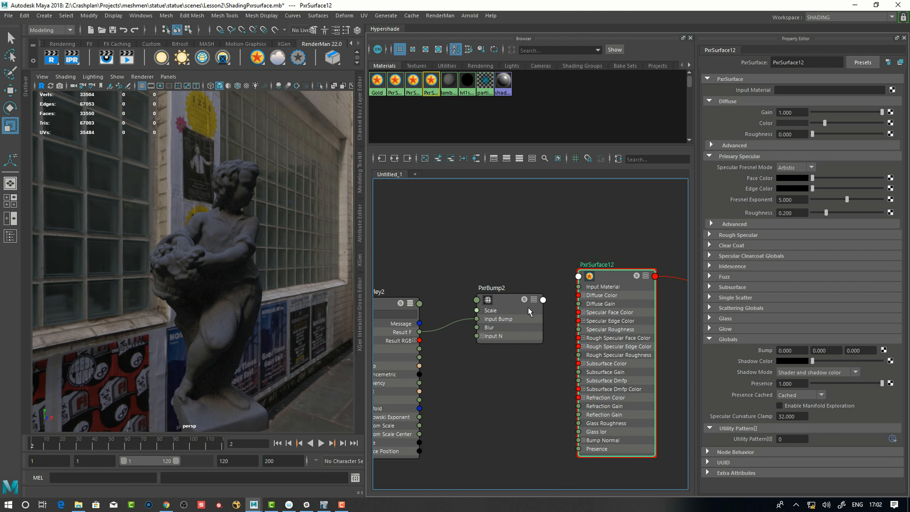
left_click_drag(533, 313, 578, 441)
left_click(521, 300)
left_click(622, 282)
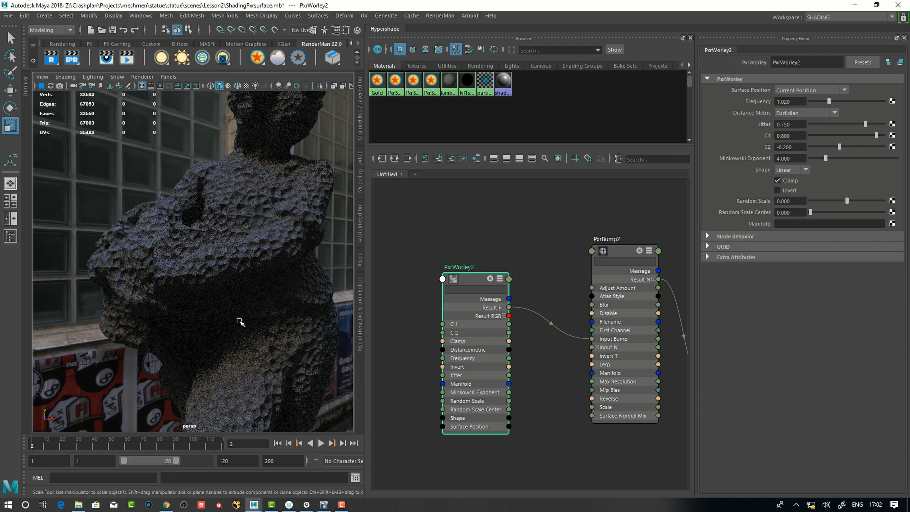
Brighten the Primary Specular Face Color and Edge Color of PxrSurface12 to dark grays.
right_click_drag(240, 321, 125, 303, "alt")
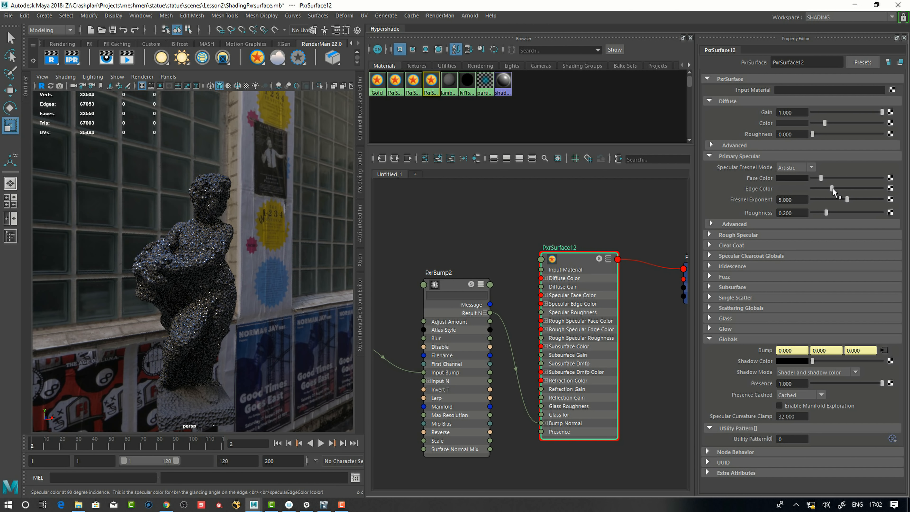
right_click_drag(240, 300, 360, 219, "alt")
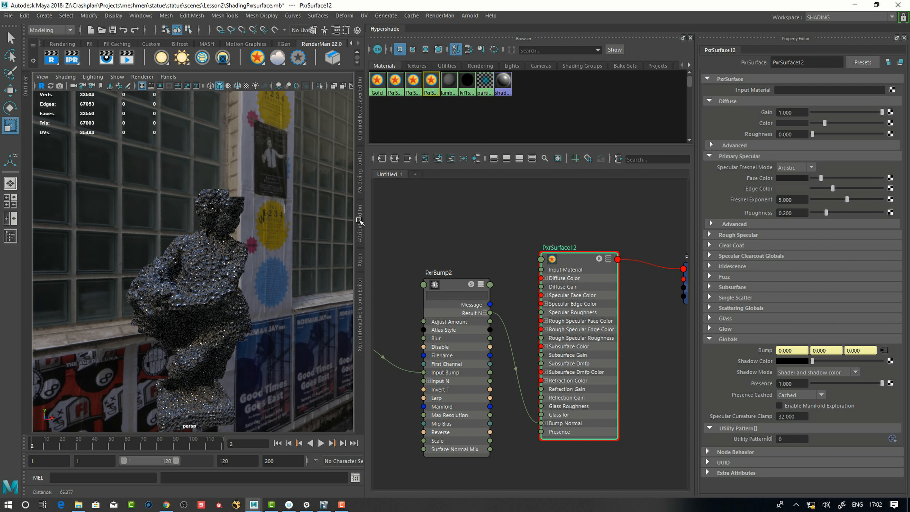
middle_click_drag(245, 295, 255, 329, "alt")
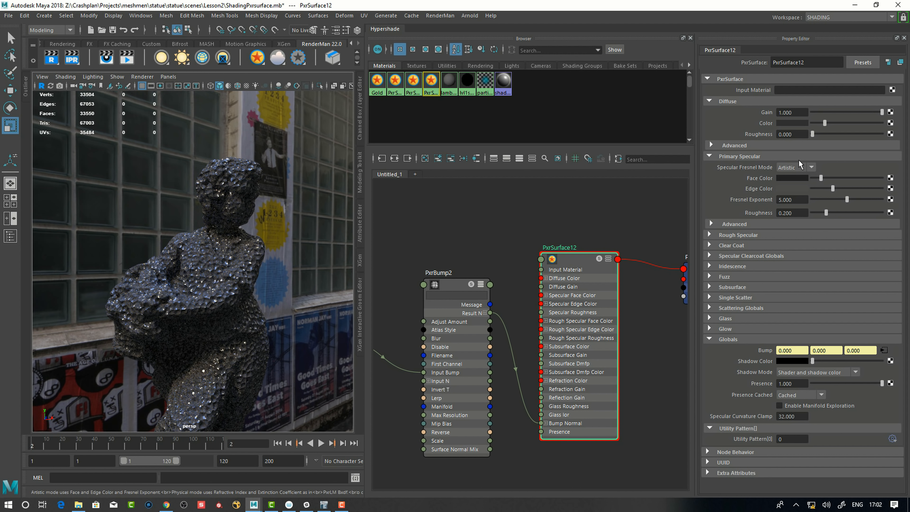
left_click_drag(821, 178, 825, 178)
Brighten the Clear Coat Face and Edge Colors and set its Specular Fresnel Mode to Physical.
left_click(731, 245)
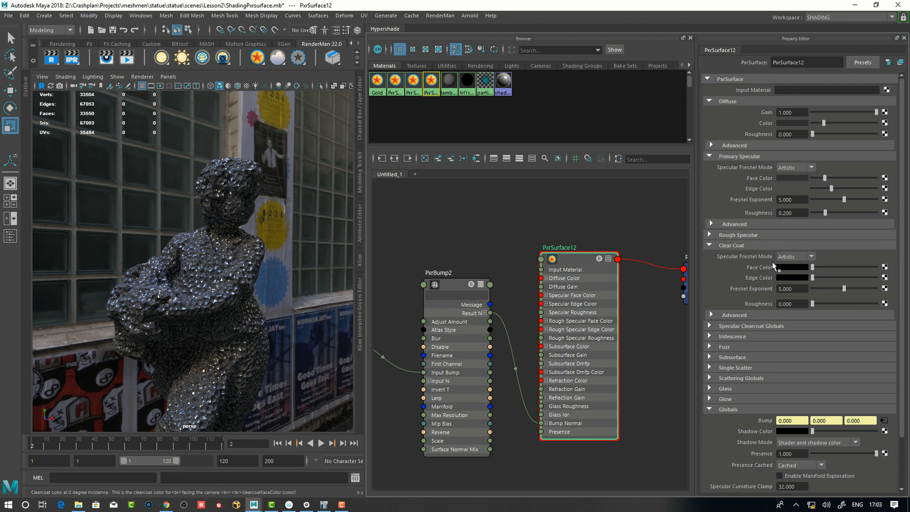
left_click(784, 256)
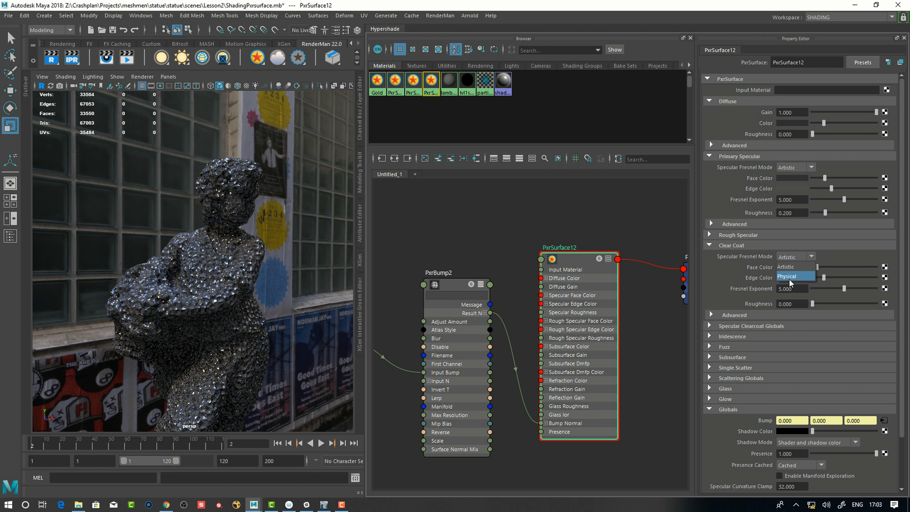
left_click(782, 280)
left_click(778, 279)
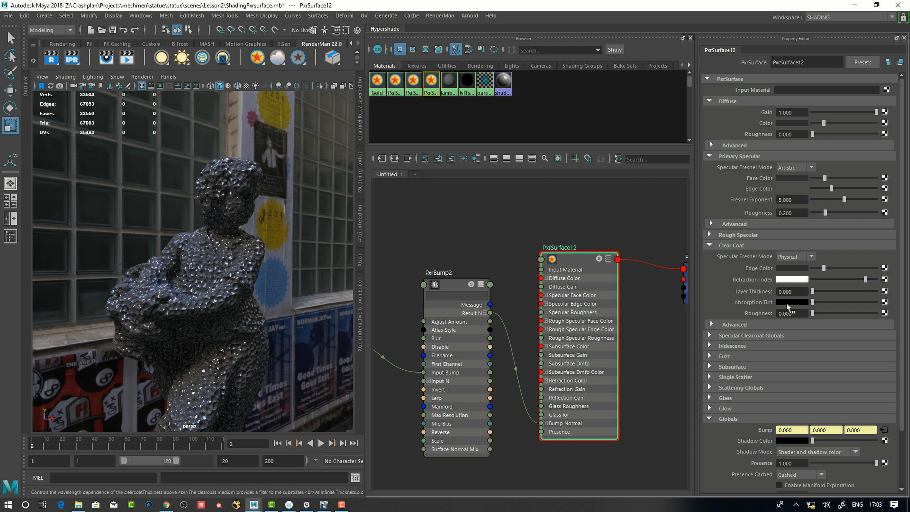
Set the Clear Coat Absorption Tint to a dark brown and its Layer Thickness to 0.579.
left_click(788, 304)
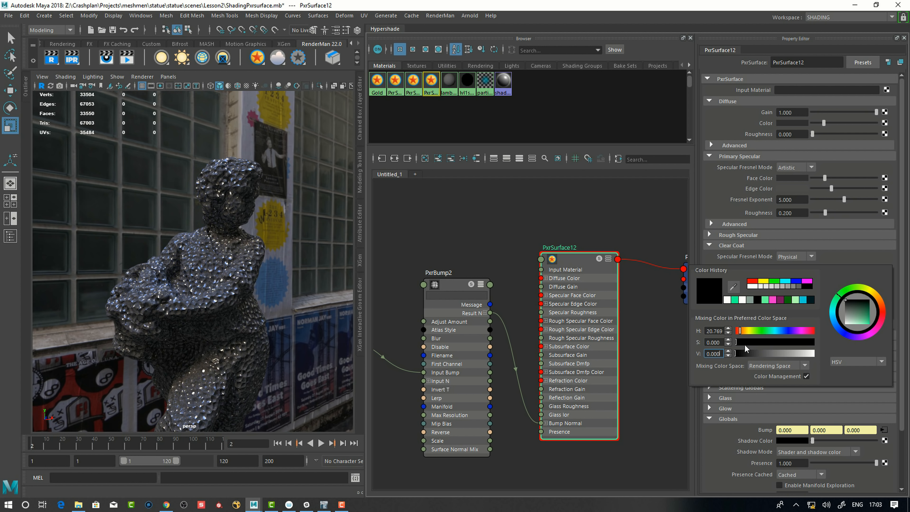
left_click(847, 315)
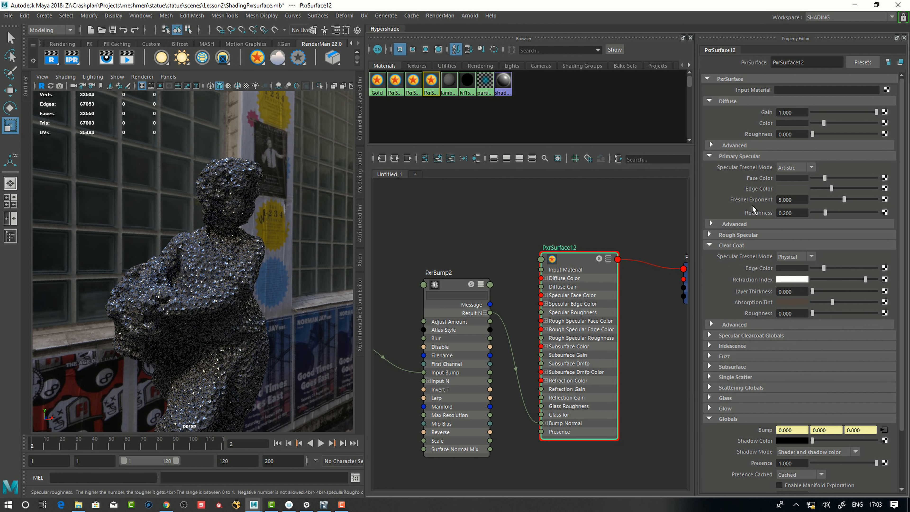
left_click_drag(812, 291, 850, 289)
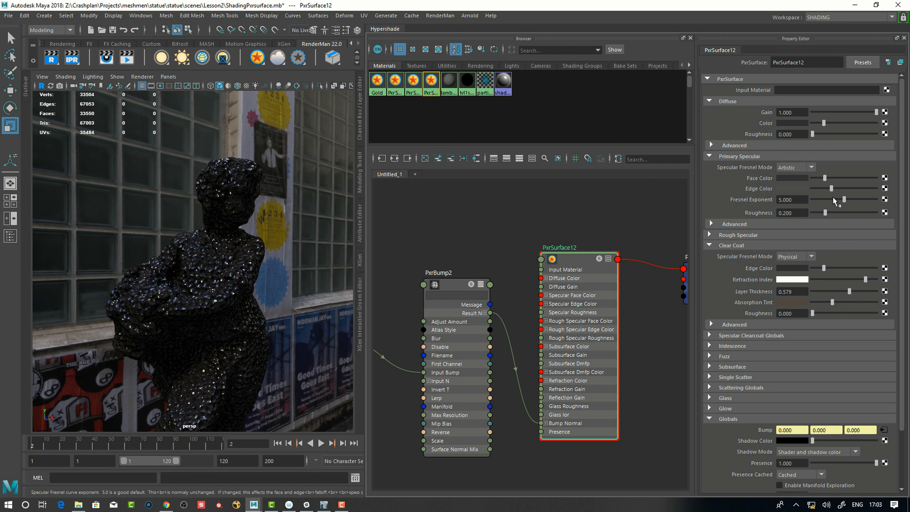
Brighten the Primary Specular Face Color to mid gray and Edge Color to light gray, and set the specular Roughness to 0.421.
left_click_drag(824, 179, 829, 178)
mouse_move(831, 189)
left_mouse_down()
mouse_move(863, 188)
mouse_move(842, 178)
left_mouse_up()
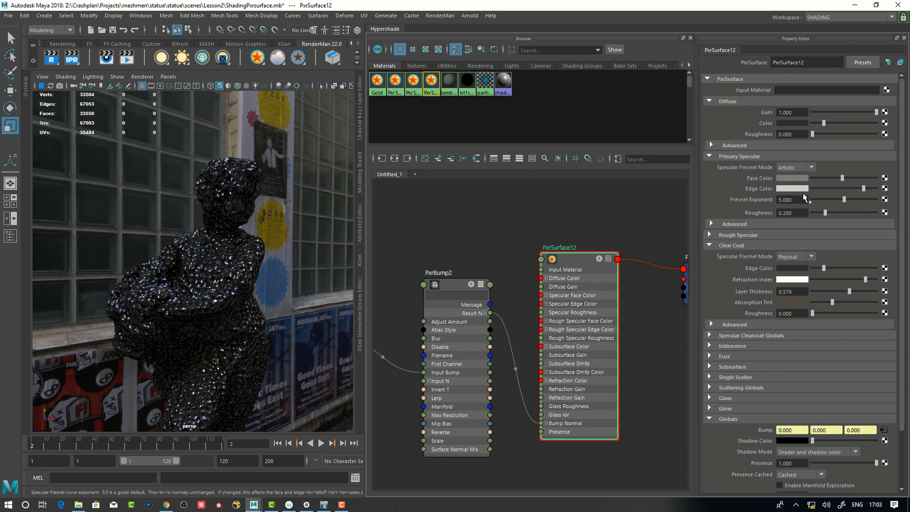
left_click_drag(825, 213, 839, 213)
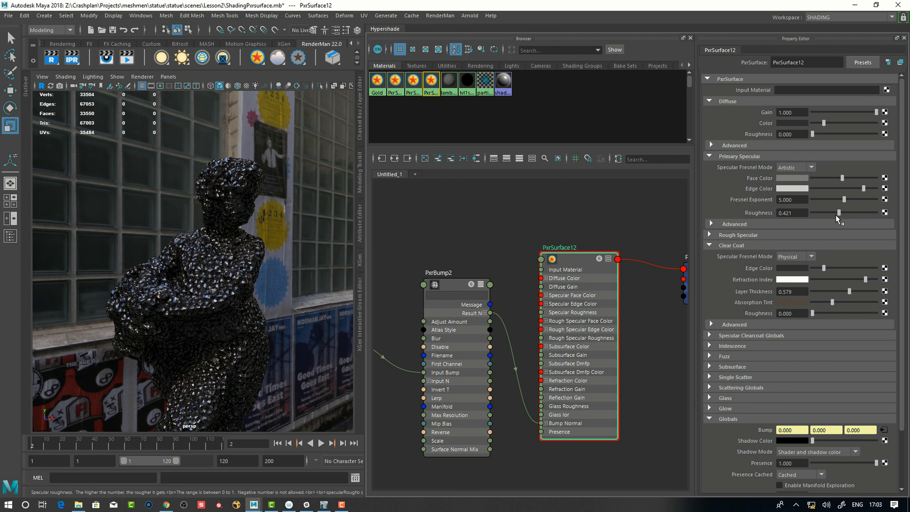
Try an orange Primary Specular Edge Color and set both the Face Color and Edge Color to black.
left_click(795, 188)
left_click(785, 187)
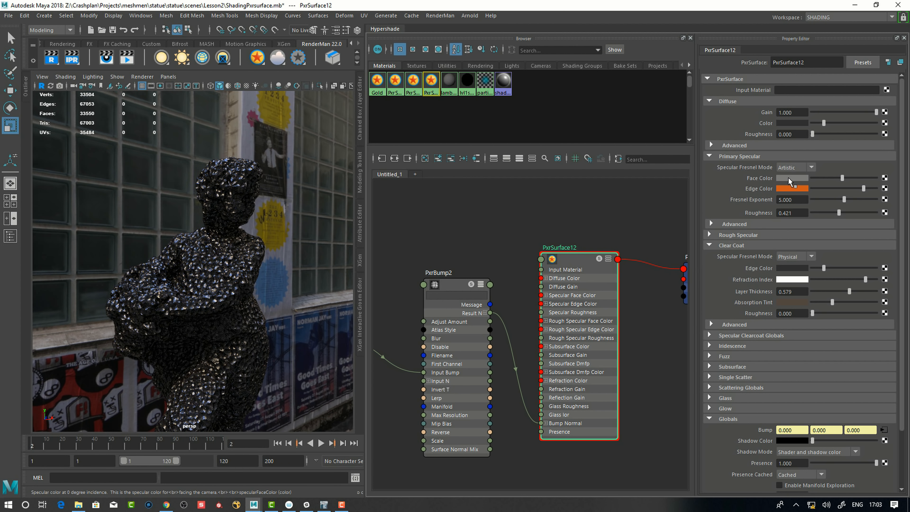
left_click(789, 178)
left_click_drag(768, 216, 816, 216)
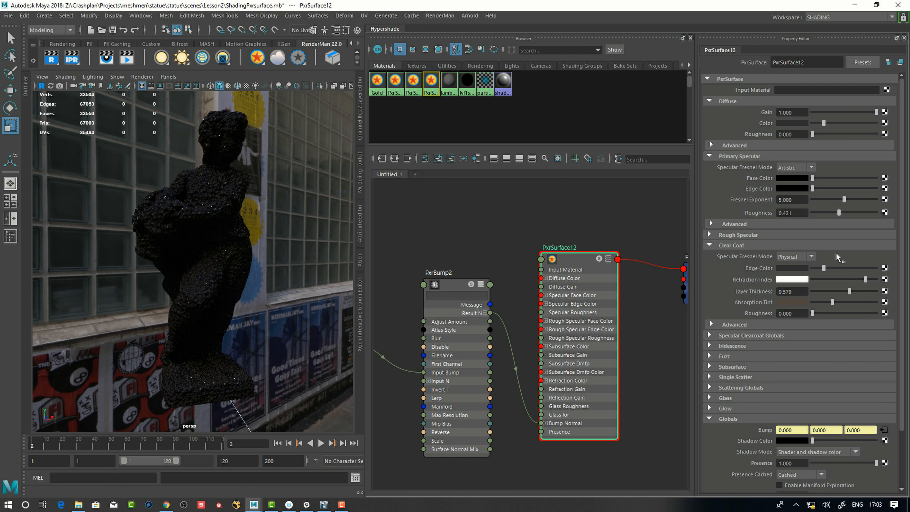
Set the Clear Coat Edge Color and Refraction Index to black, and turn off the diffuse with Gain 0 and a black Color.
left_click(796, 247)
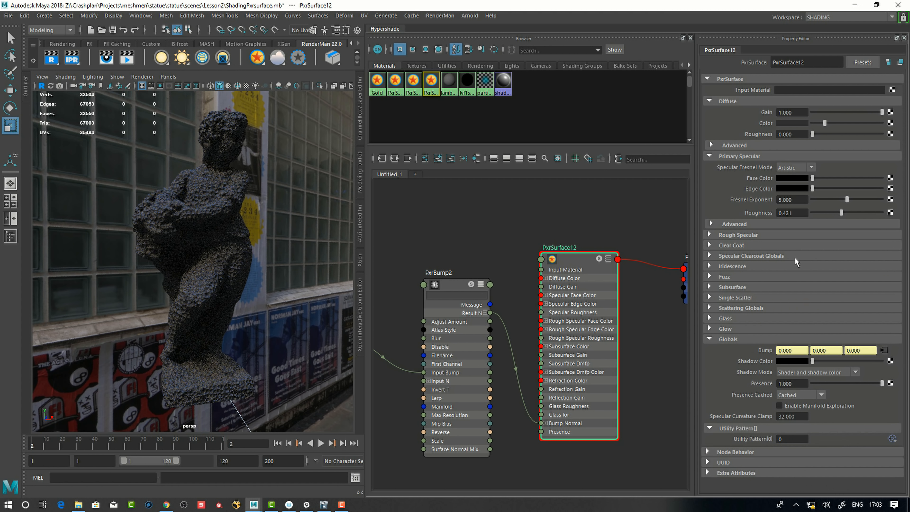
left_click(782, 246)
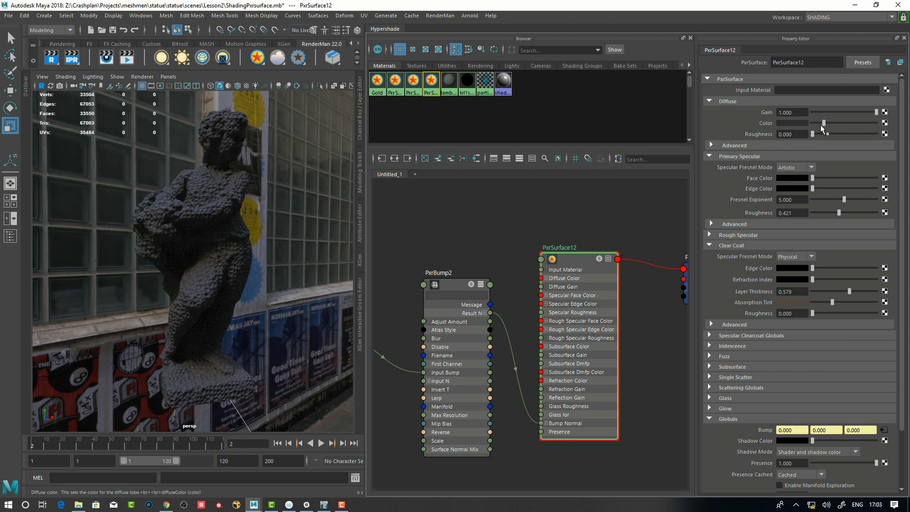
left_click_drag(831, 114, 799, 126)
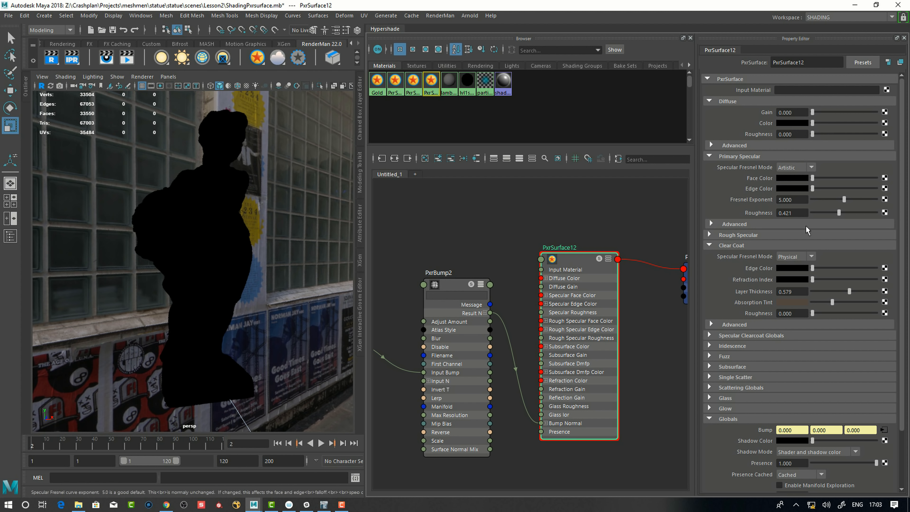
Expand the Glass settings and raise the Refraction Gain to 1.000.
left_click(717, 397)
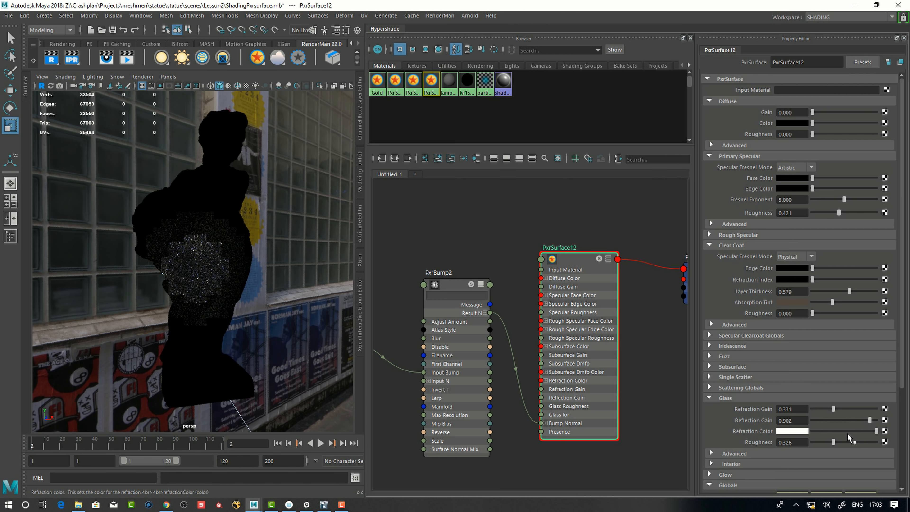
left_click_drag(833, 408, 877, 409)
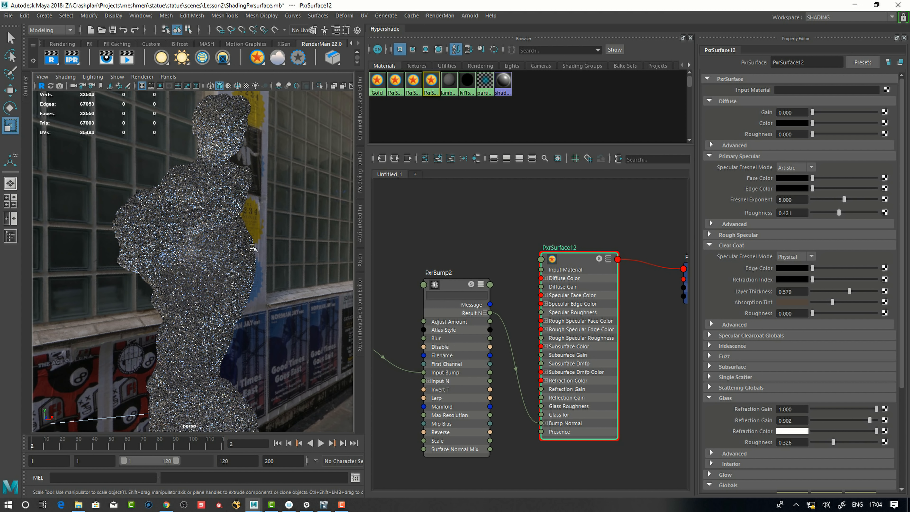
Set the Glass Refraction Gain and Reflection Gain to 0, and restore the diffuse with a white Color and a higher Gain.
left_click_drag(876, 408, 802, 417)
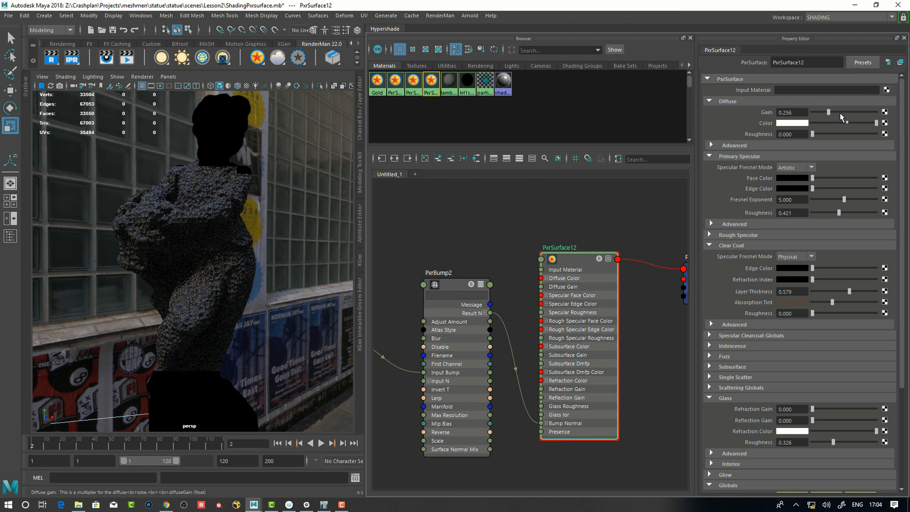
left_click_drag(839, 113, 855, 112)
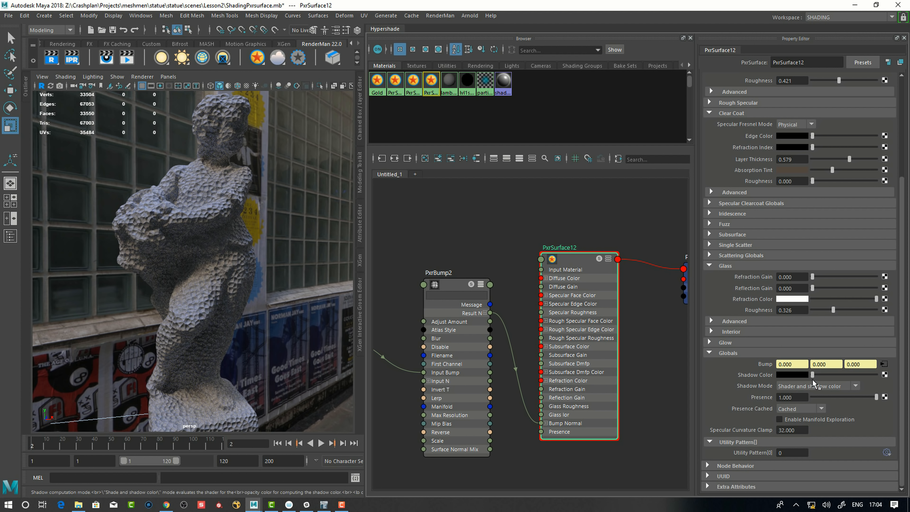
Try a bright saturated blue Shadow Color in the Globals, return it to black, and collapse the PxrSurface12 node.
left_click(801, 375)
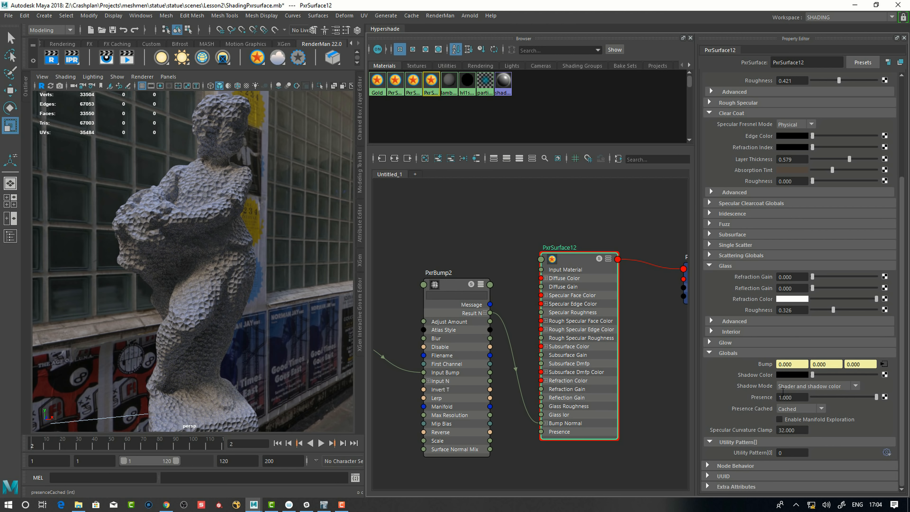
left_click(789, 374)
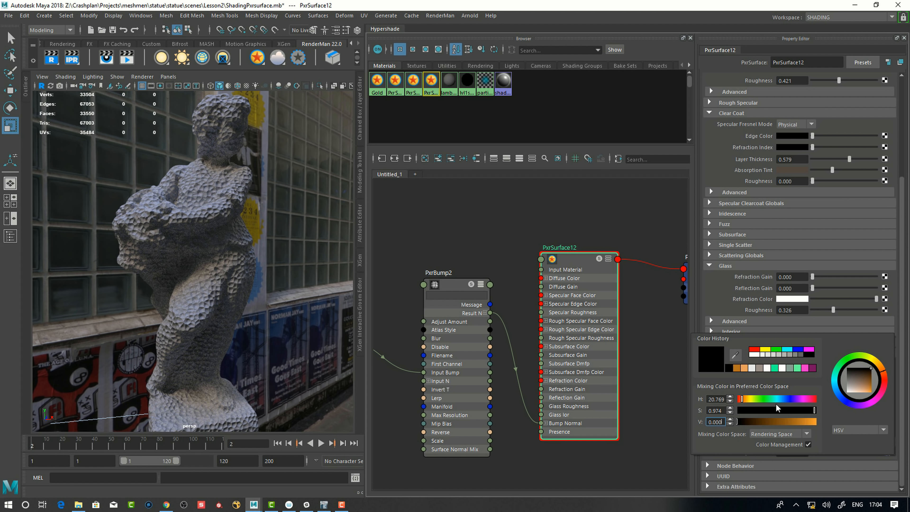
left_click(815, 422)
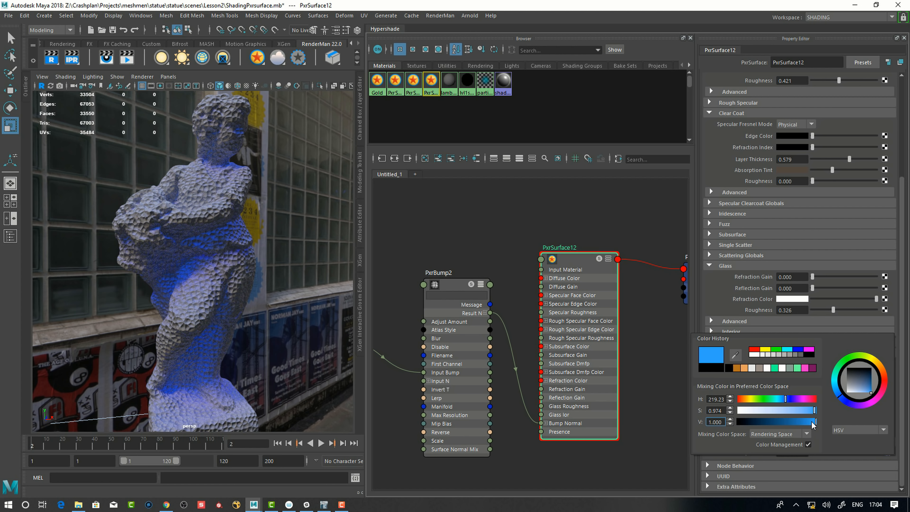
left_click_drag(812, 425, 720, 425)
key("1")
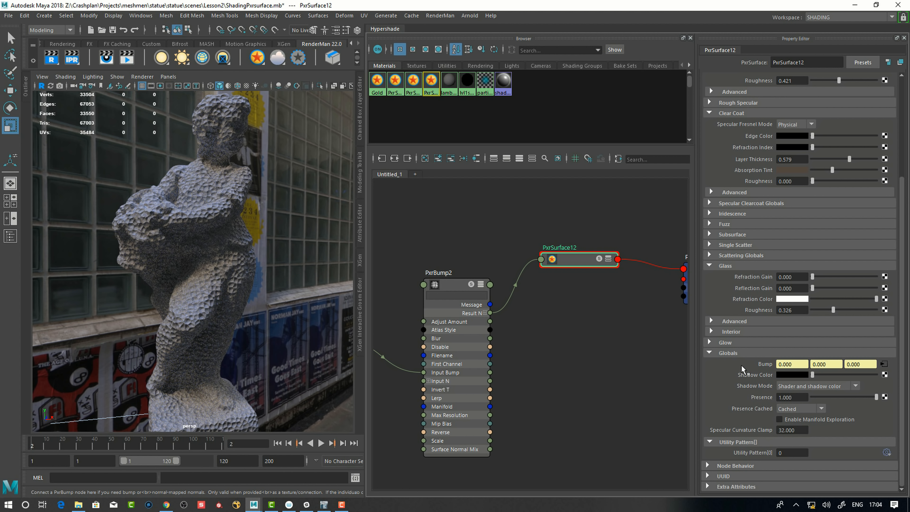
Try lowering the Presence in the Globals settings and return it to 1.000.
left_click_drag(876, 397, 793, 397)
mouse_move(873, 397)
left_mouse_down()
mouse_move(822, 398)
mouse_move(888, 412)
mouse_move(866, 398)
left_mouse_up()
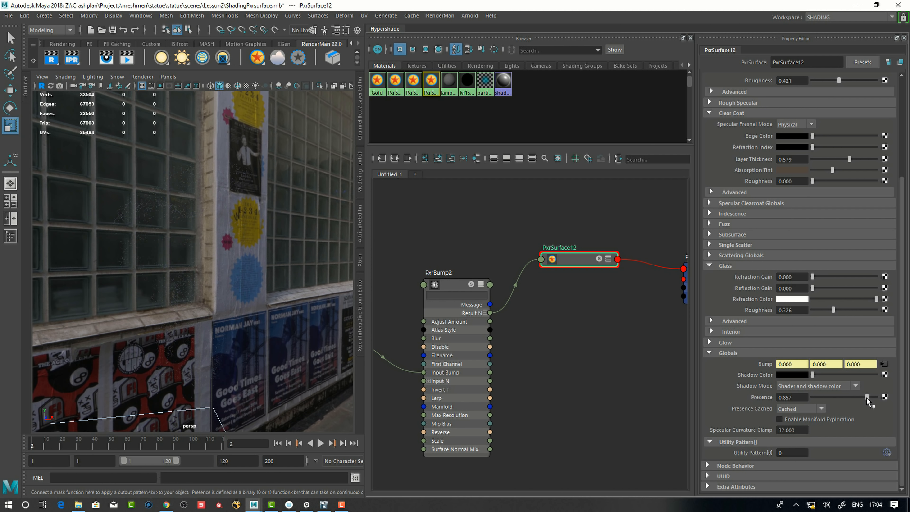
left_click_drag(863, 398, 882, 405)
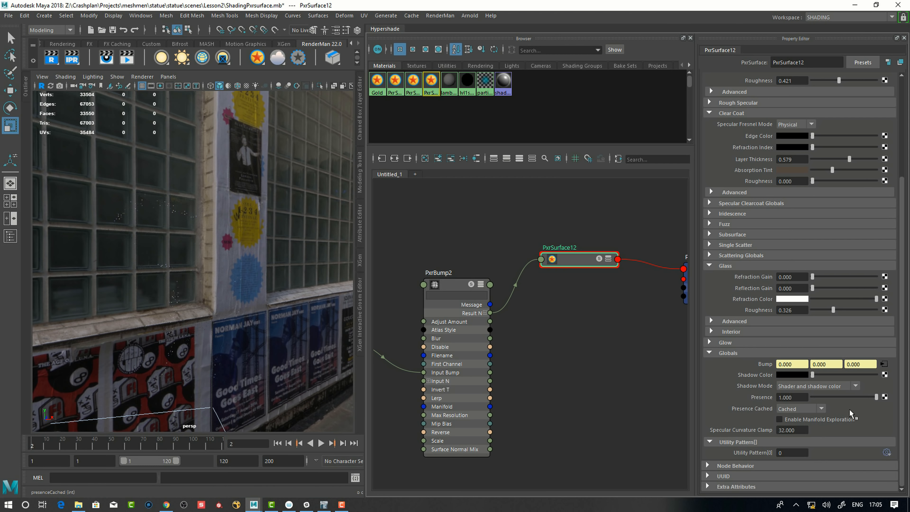
Set Presence Cached to Non cached, testing a Presence of 0.271 and restoring it to 1.000.
left_click(798, 407)
left_click(796, 420)
left_click_drag(857, 400, 830, 406)
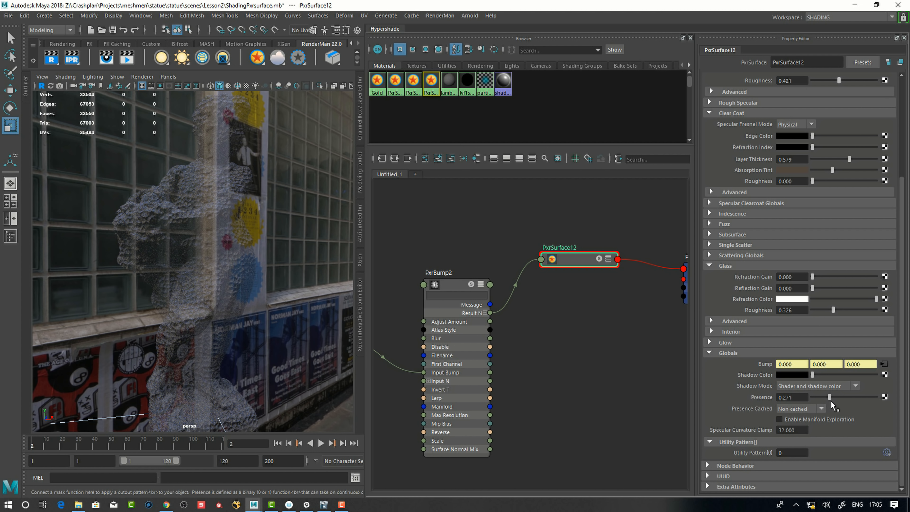
mouse_move(829, 397)
left_mouse_down()
mouse_move(805, 401)
mouse_move(835, 400)
mouse_move(828, 397)
left_mouse_up()
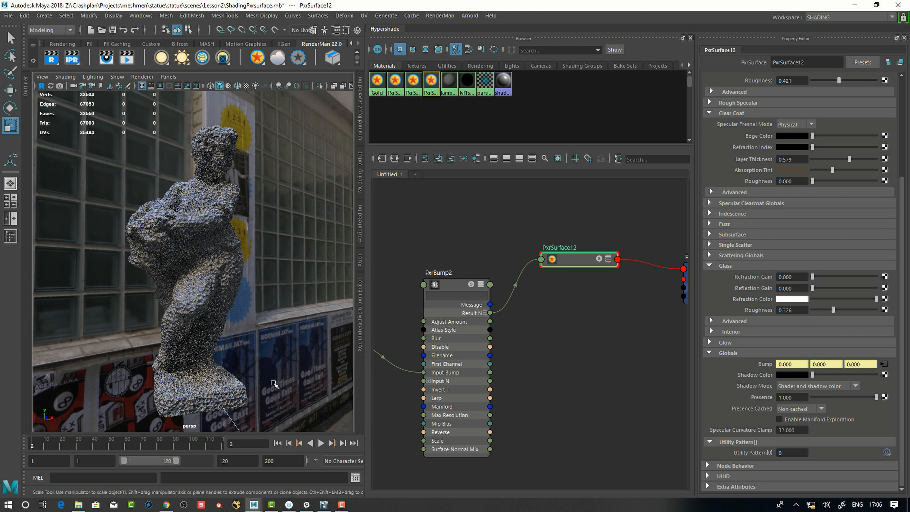
Collapse the PxrBump2 node and reposition it beside PxrSurface12 in the node graph.
left_click_drag(460, 288, 457, 252)
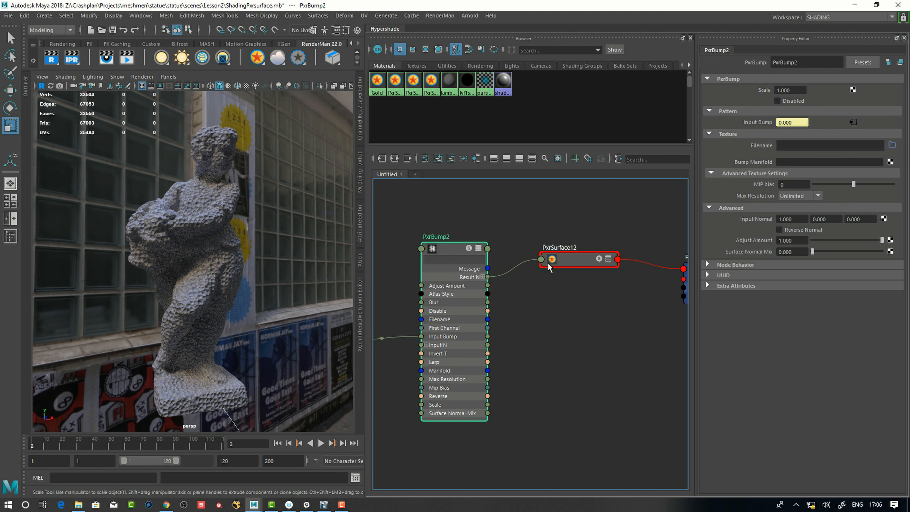
left_click_drag(570, 261, 585, 272)
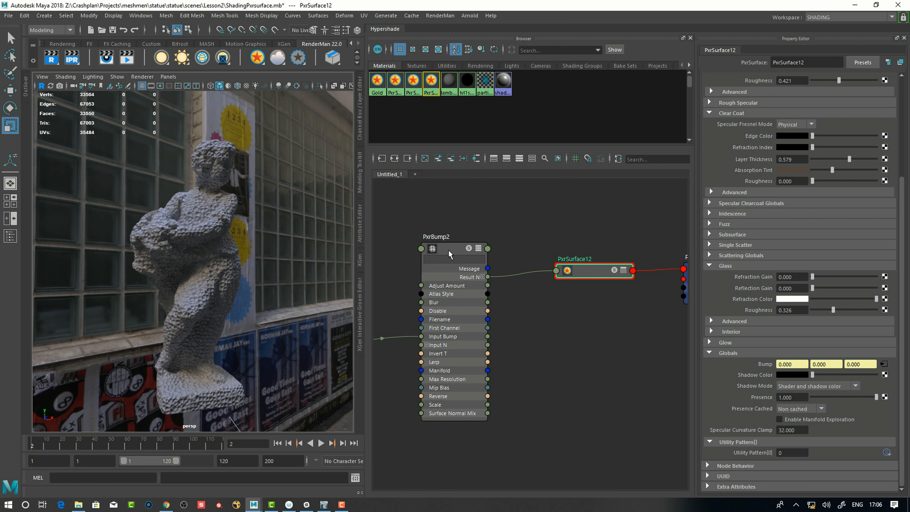
left_click(447, 251)
key("1")
left_click_drag(448, 251, 473, 277)
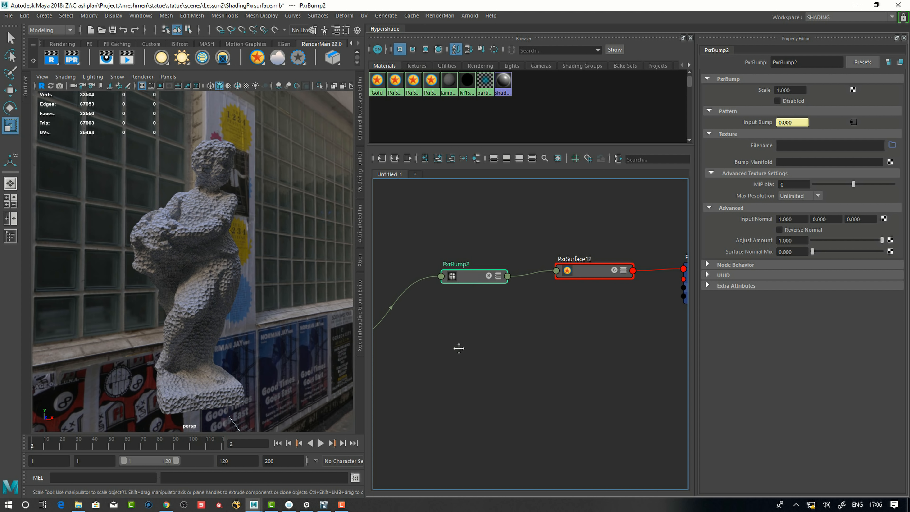
Collapse the PxrWorley2 node and arrange PxrWorley2, PxrBump2 and PxrSurface12 in a horizontal row.
middle_click_drag(457, 348, 618, 334, "alt")
left_click(457, 297)
key("1")
left_click_drag(462, 294, 499, 255)
middle_click_drag(618, 264, 495, 297, "alt")
left_click_drag(495, 296, 494, 286)
left_click_drag(619, 287, 626, 280)
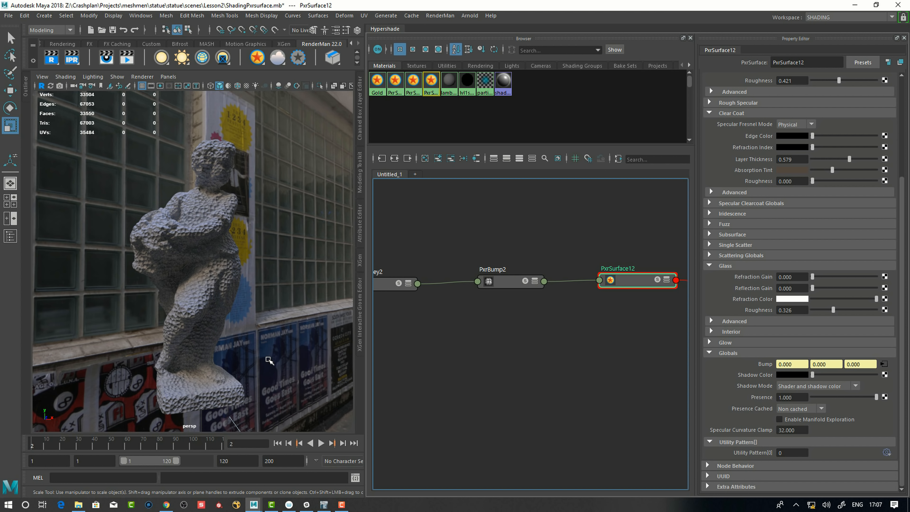
middle_click_drag(504, 343, 509, 349, "alt")
right_click_drag(516, 346, 481, 333, "alt")
middle_click_drag(493, 347, 469, 348, "alt")
left_click_drag(584, 302, 580, 304)
middle_click_drag(471, 325, 487, 329, "alt")
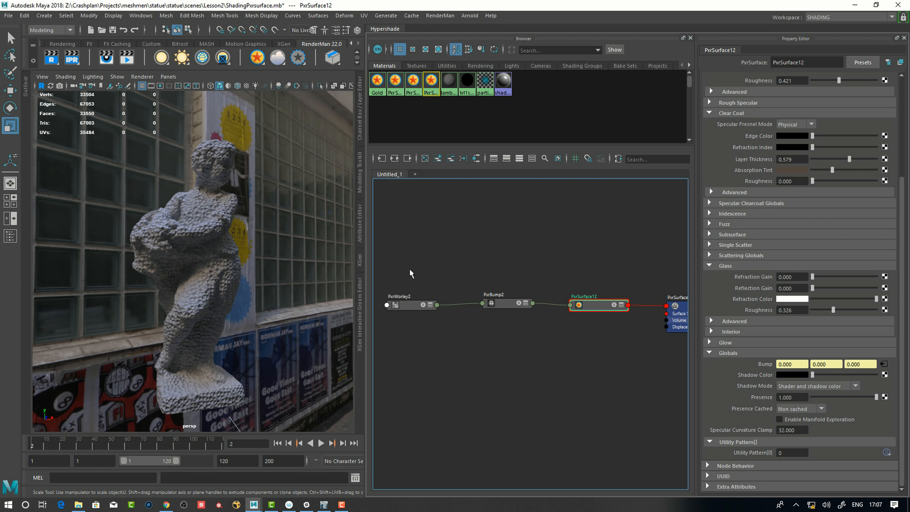